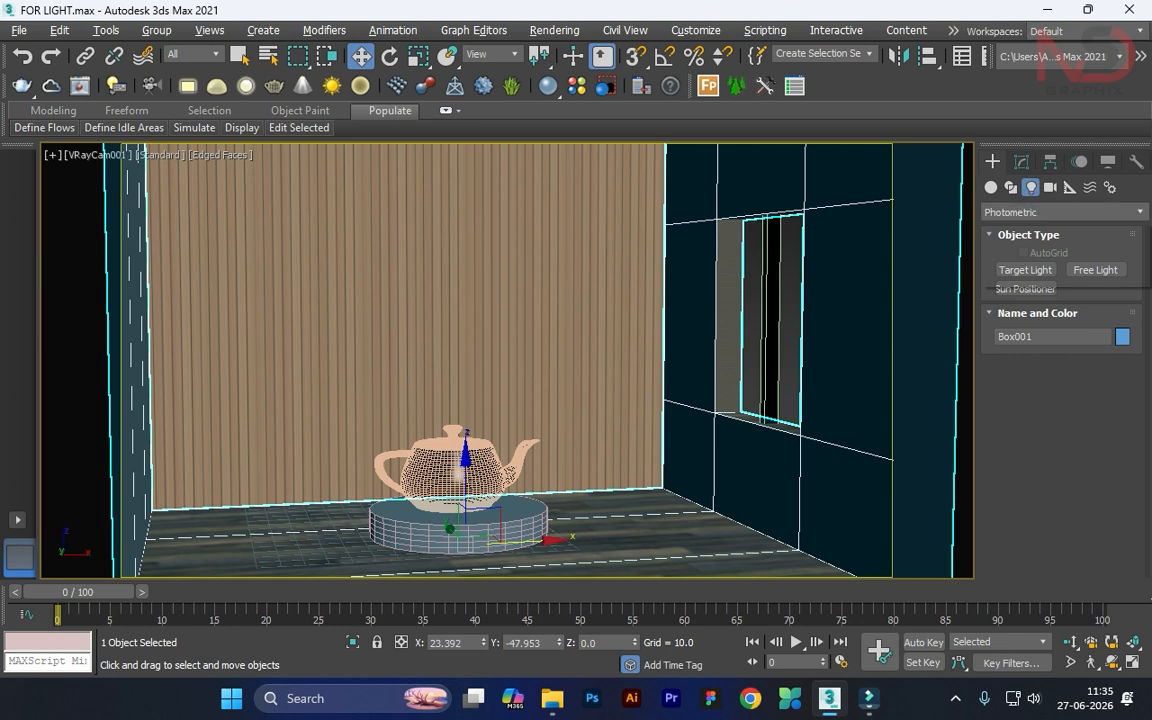
Create a VRaySun in the Front view outside the window at about X 429, Z 188, aimed toward the teapot, with a VRaySky environment map.
left_click(1005, 259)
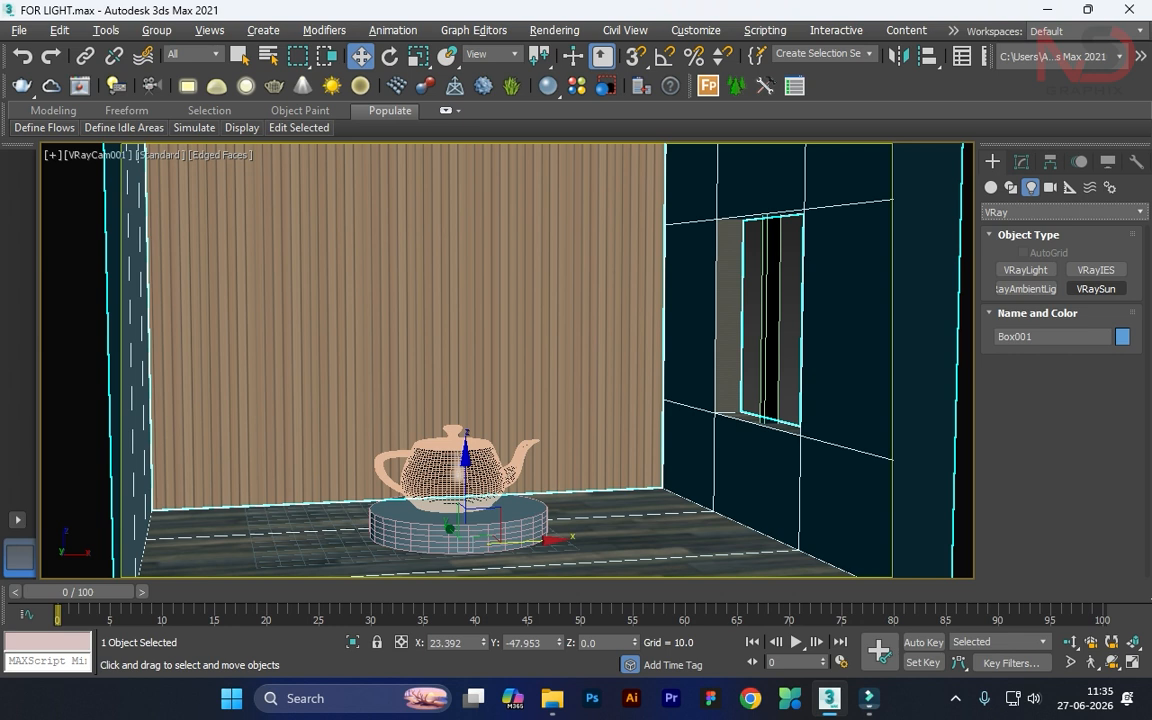
left_click(1096, 288)
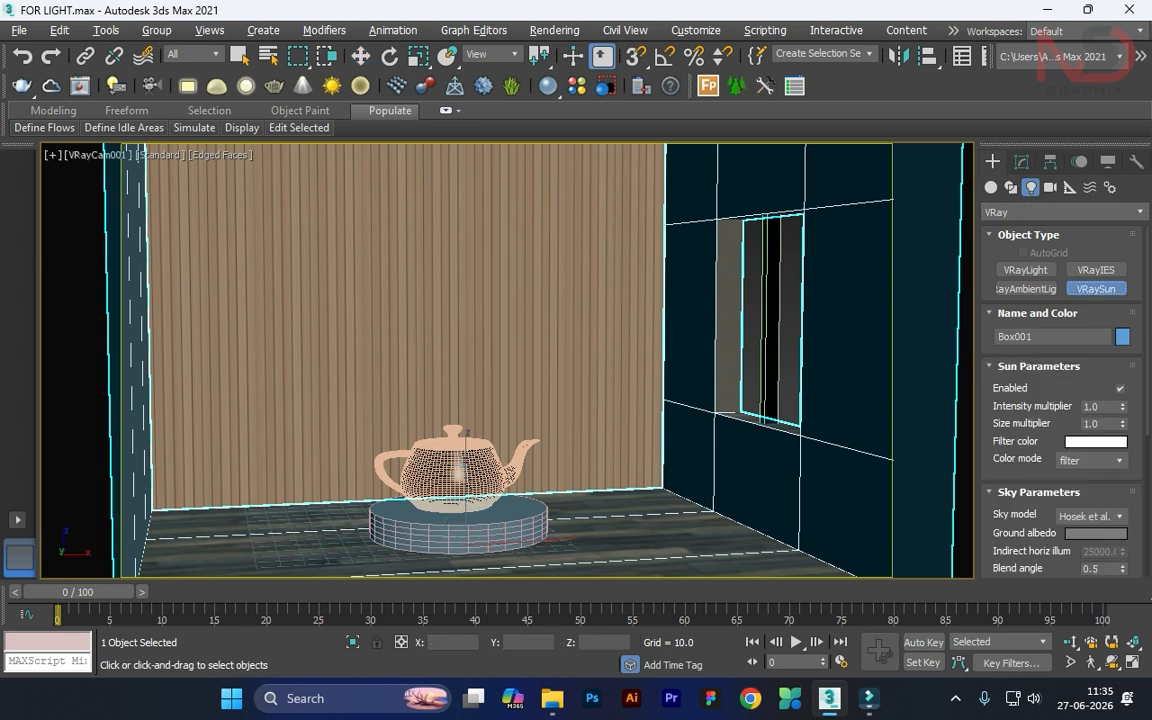
key("alt+w")
key("alt+w")
left_click_drag(827, 259, 451, 375)
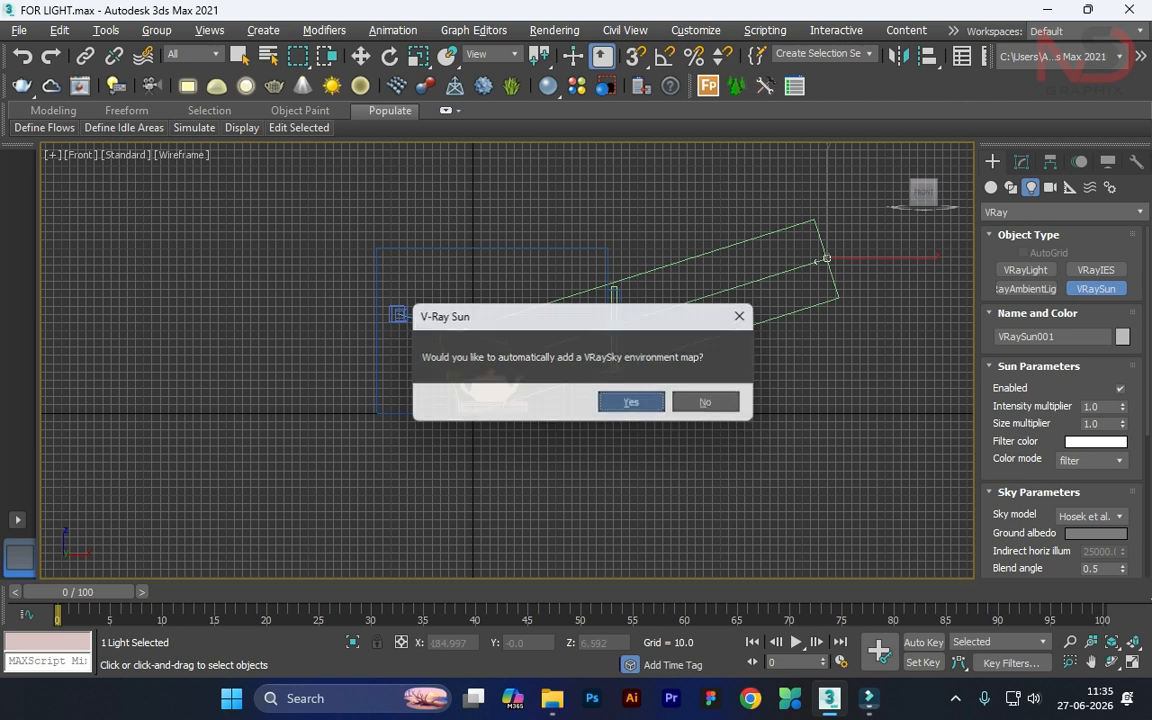
left_click(631, 401)
key("w")
Test-render the VRayCam001 view, enlarge and reposition the frame buffer, and stop the render.
key("alt+w")
middle_click(735, 450, "alt")
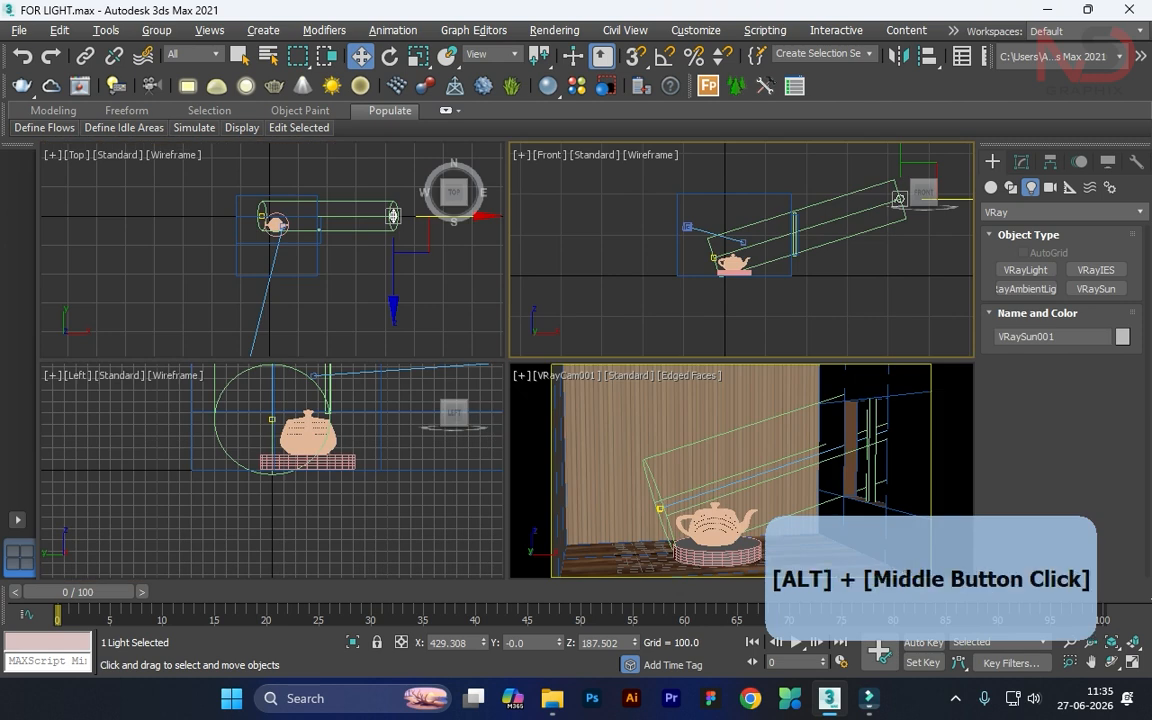
key("alt+w")
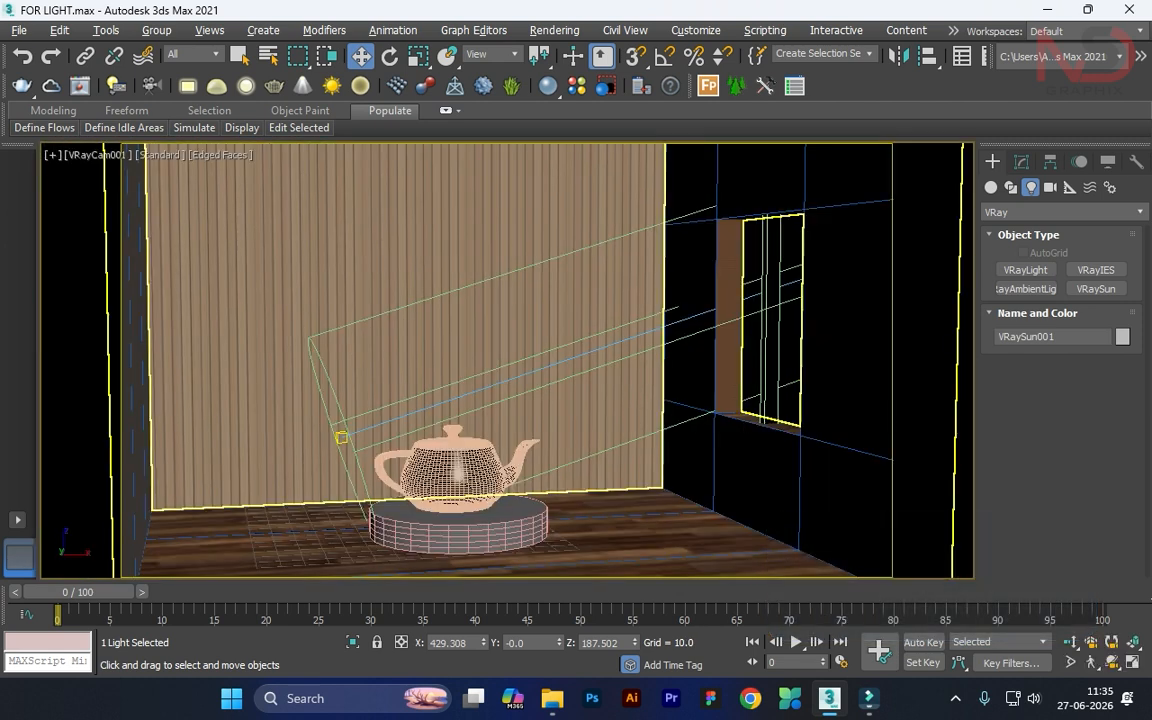
key("shift+q")
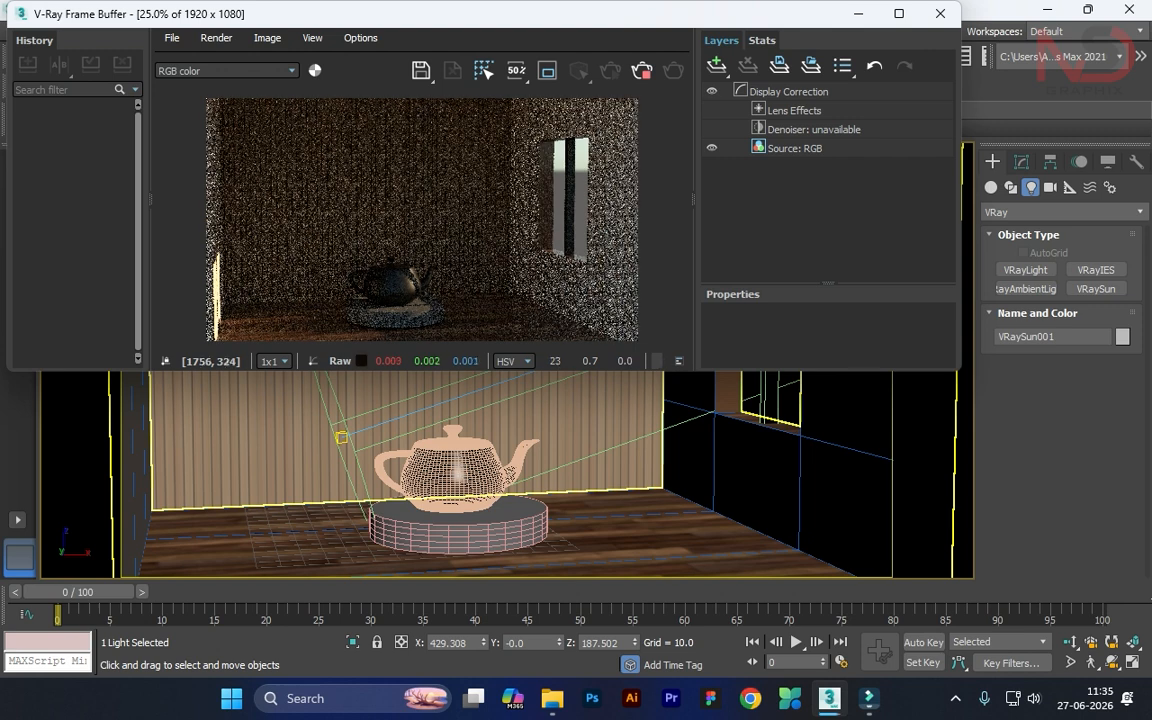
left_click_drag(707, 371, 707, 464)
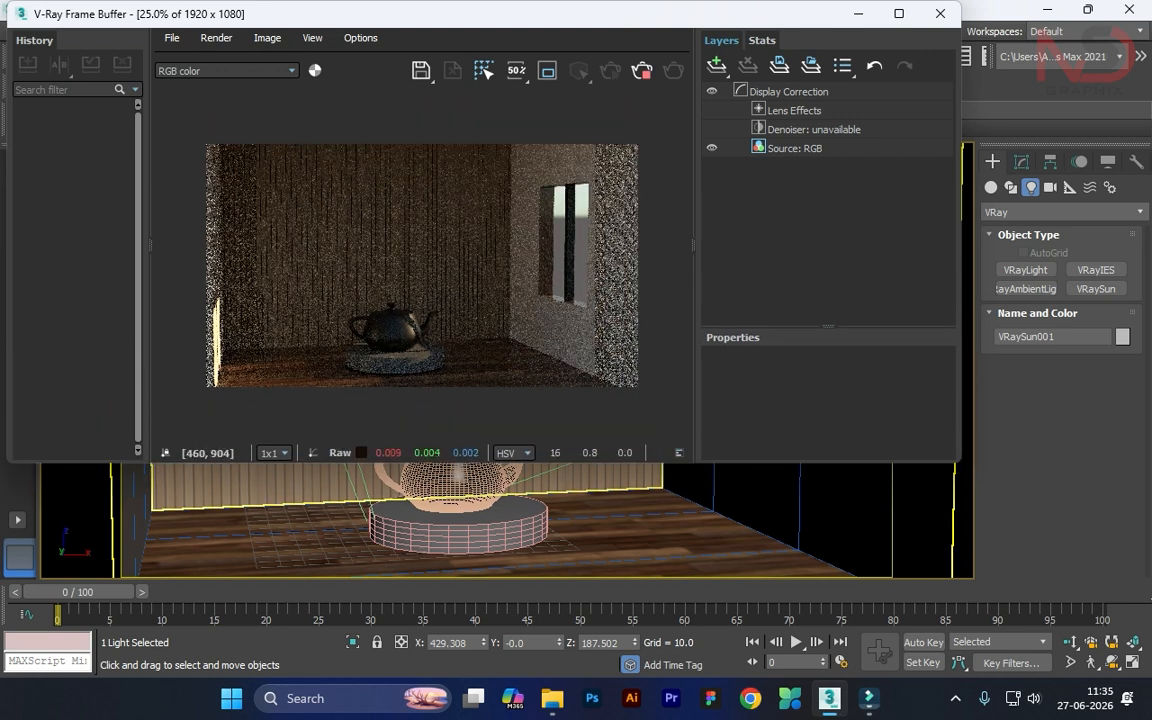
left_click_drag(757, 15, 671, 245)
left_click(843, 82)
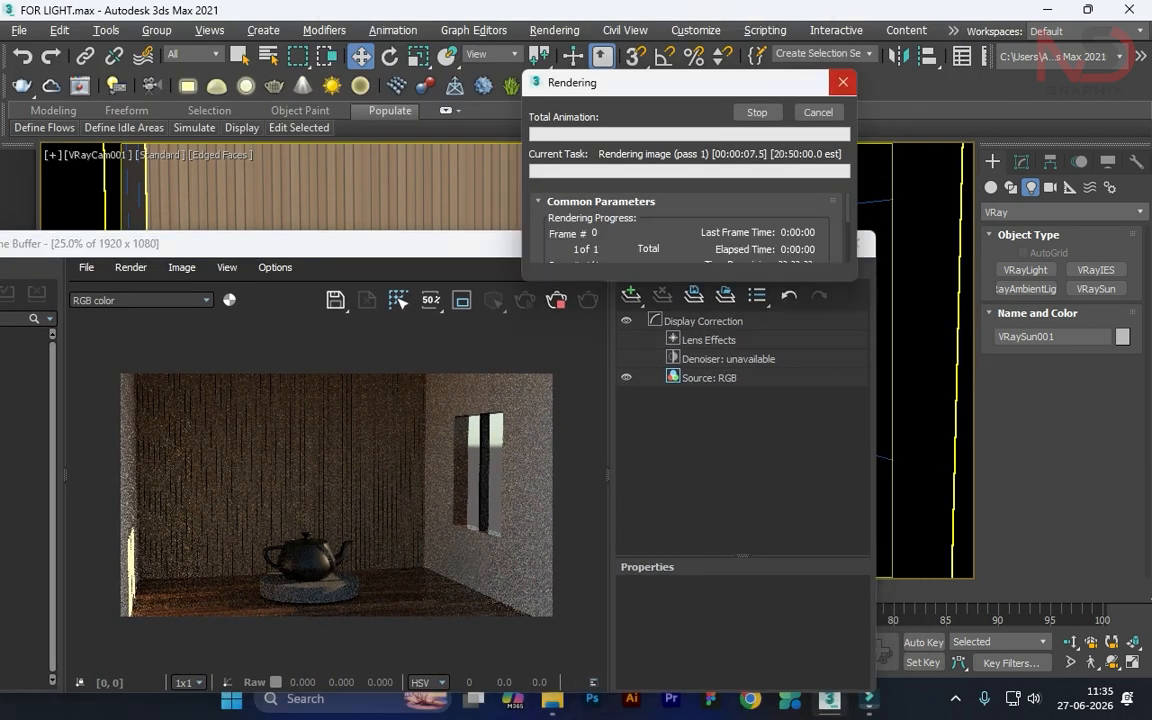
Move the VRaySun in the Front view slightly closer to the room and down to about Z 174.
key("alt+w")
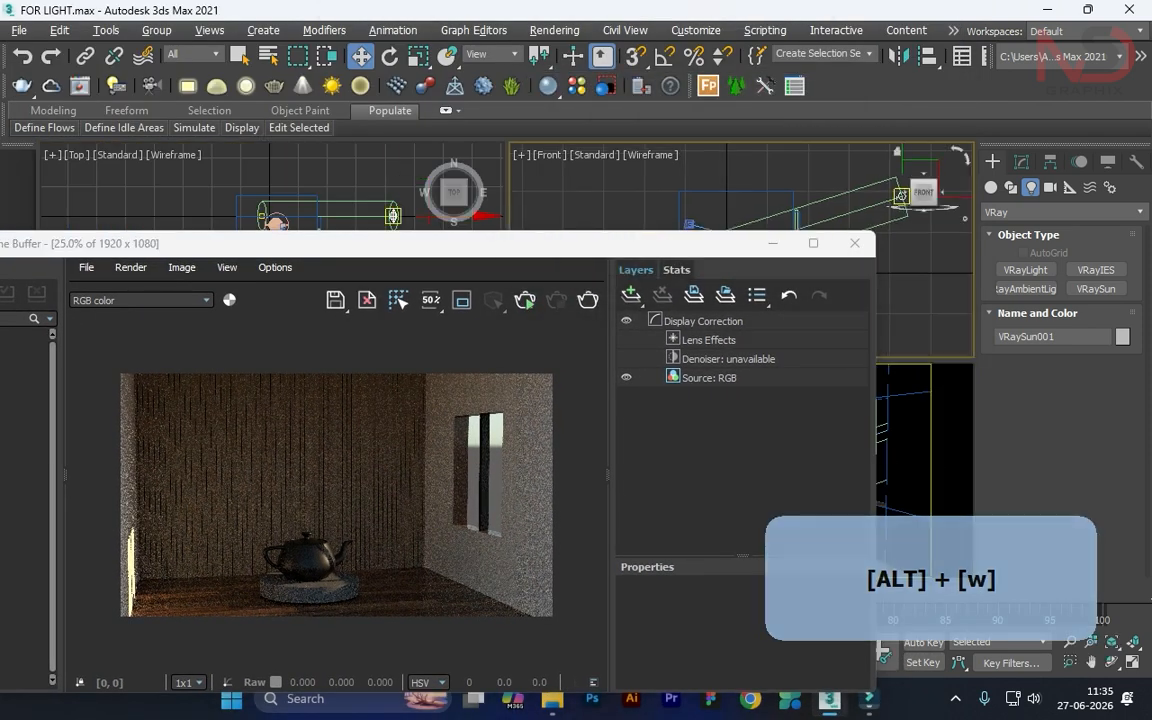
middle_click_drag(902, 195, 841, 175)
left_click_drag(841, 175, 826, 182)
Uncover the VRayCam001 viewport and switch its shading to High Quality.
left_click_drag(678, 249, 366, 242)
right_click(640, 425)
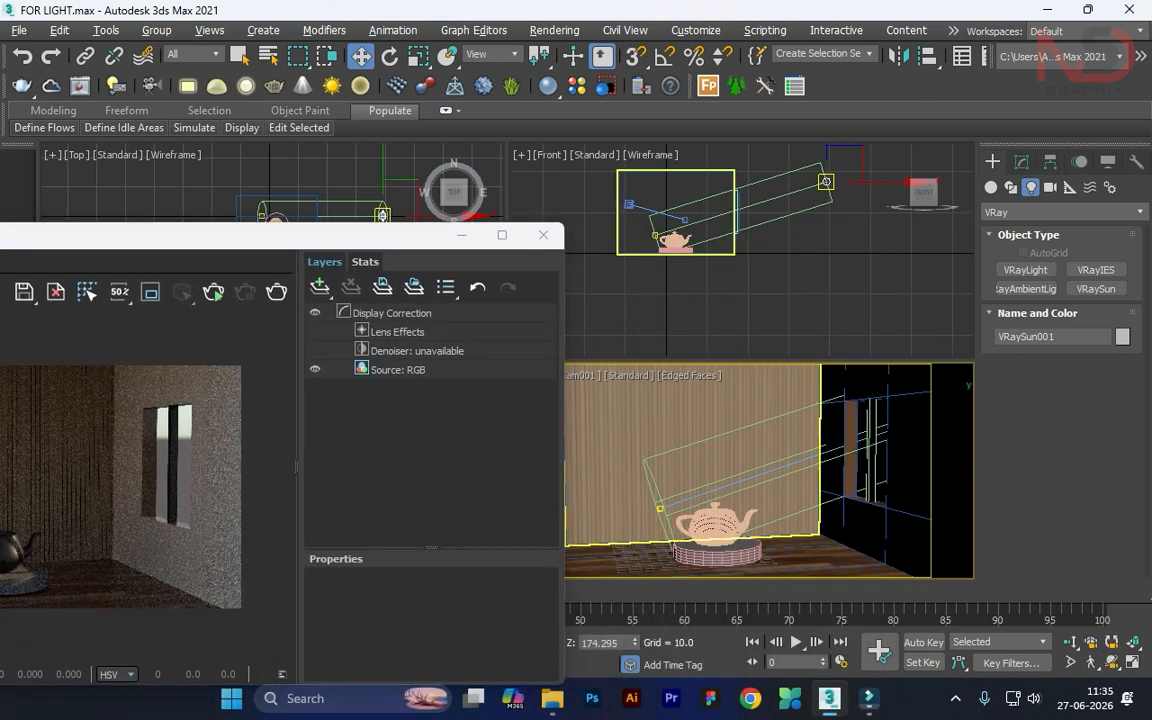
left_click(627, 375)
left_click(695, 460)
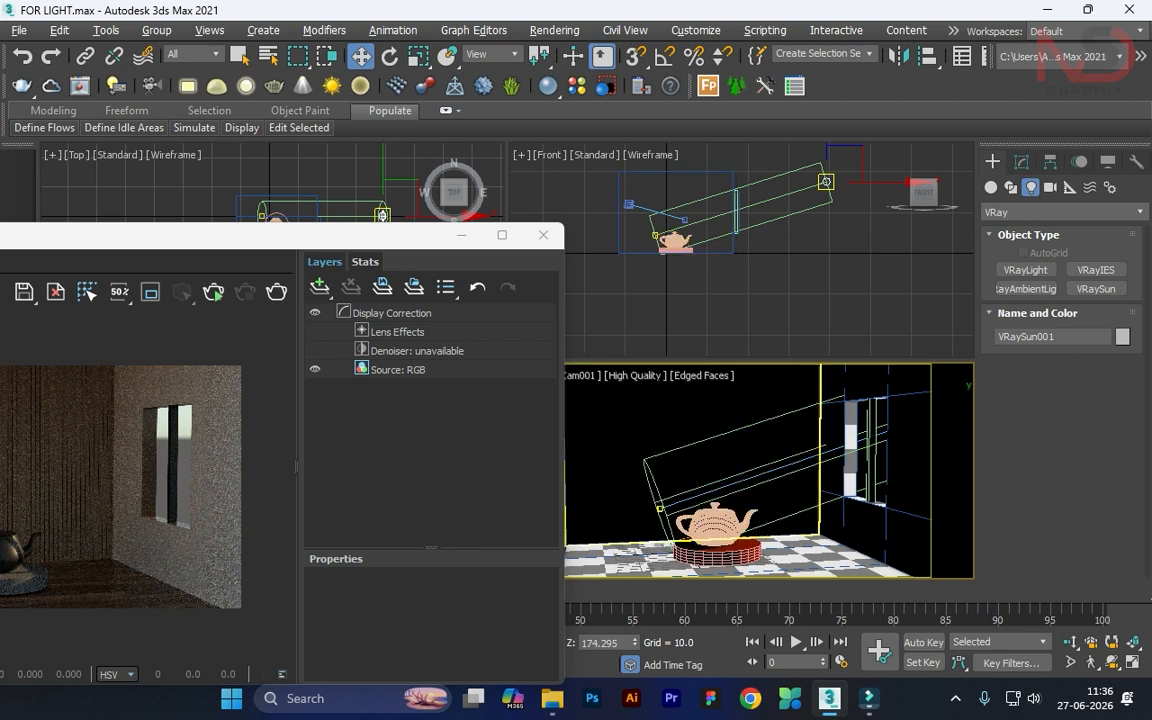
Lower the sun's target to floor level and move the sun to about X 367, Z 161 in the Front view.
left_click(659, 509)
left_click_drag(679, 488, 686, 530)
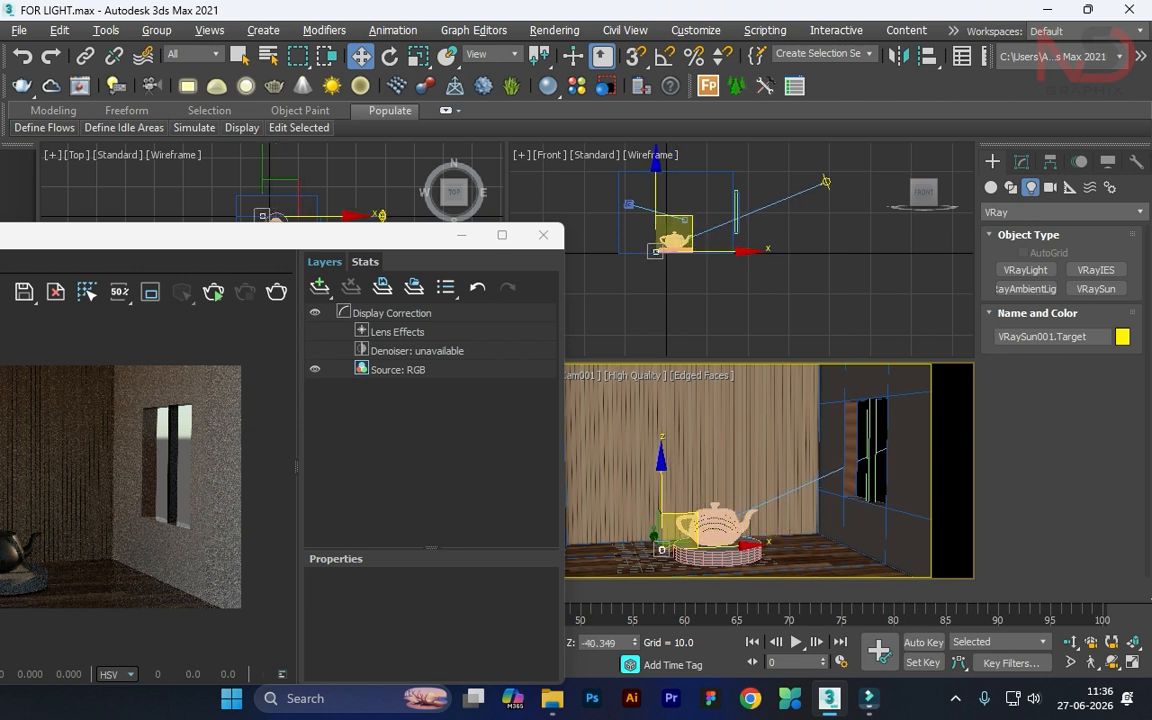
middle_click_drag(826, 181, 823, 191)
left_click(823, 190)
mouse_move(835, 178)
left_mouse_down()
mouse_move(848, 172)
mouse_move(817, 185)
left_mouse_up()
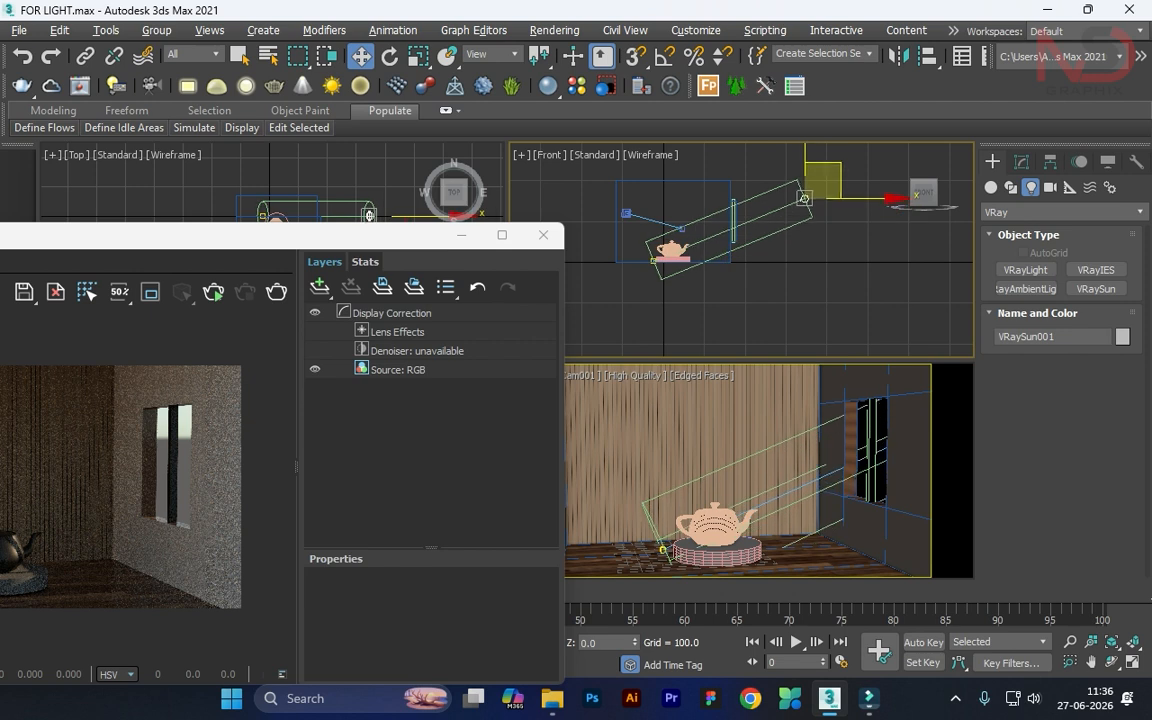
Start an interactive V-Ray render of the camera view, declining the Substance render scripts, and enlarge the preview.
left_click_drag(200, 236, 439, 162)
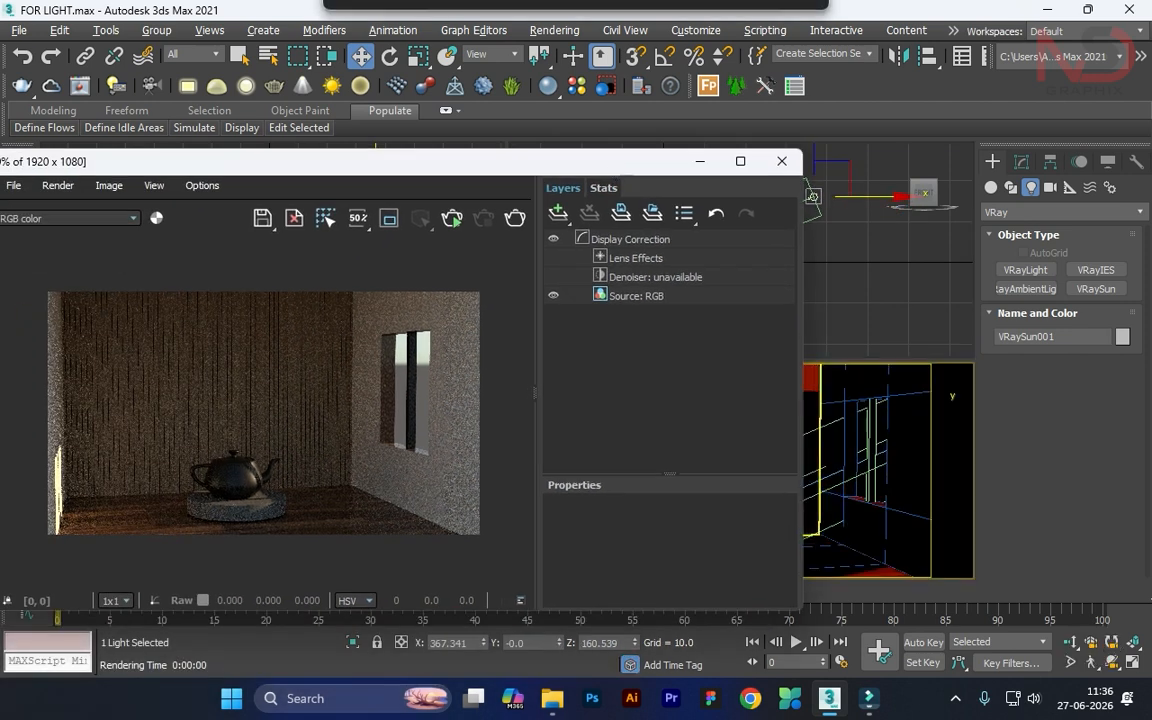
left_click(452, 218)
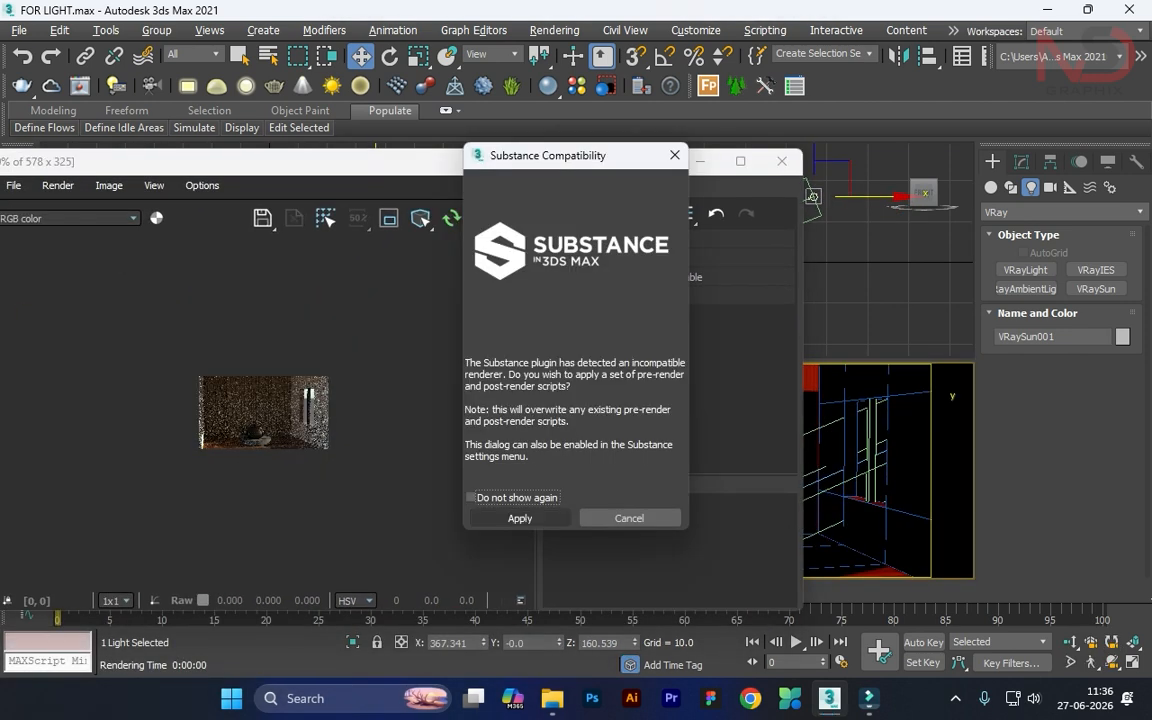
left_click(629, 518)
scroll(246, 390, "up", 2)
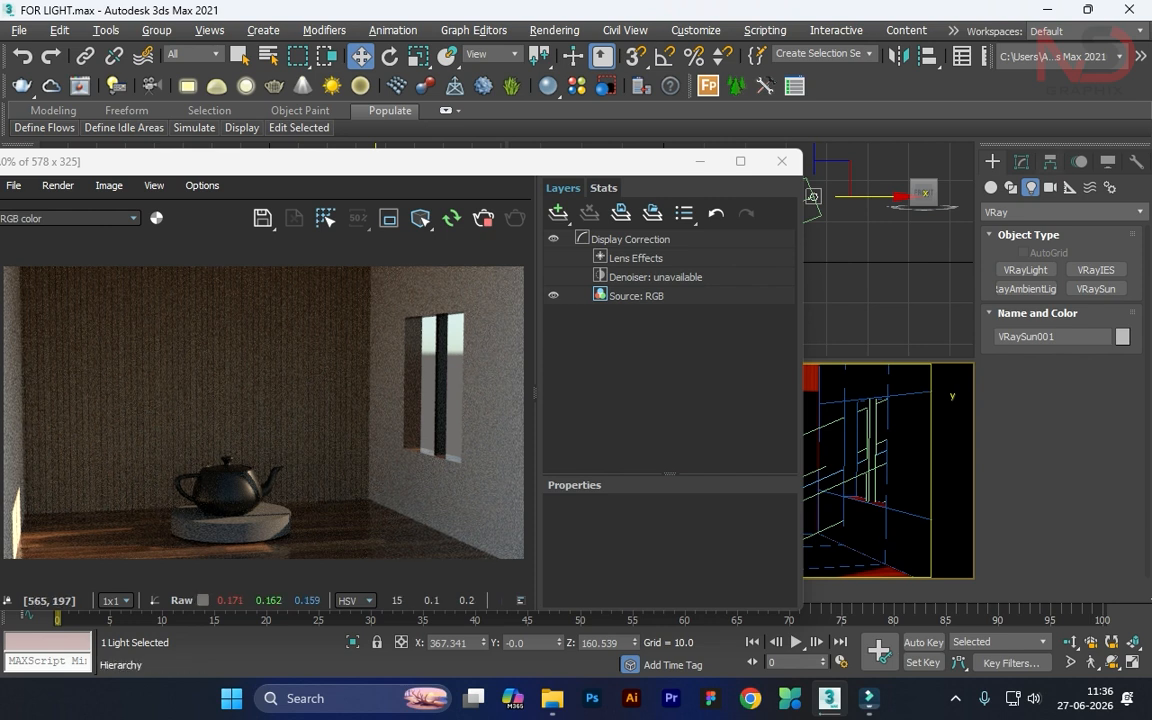
Try an intensity multiplier of 3.0 on the sun and settle on 2.0.
left_click(1021, 161)
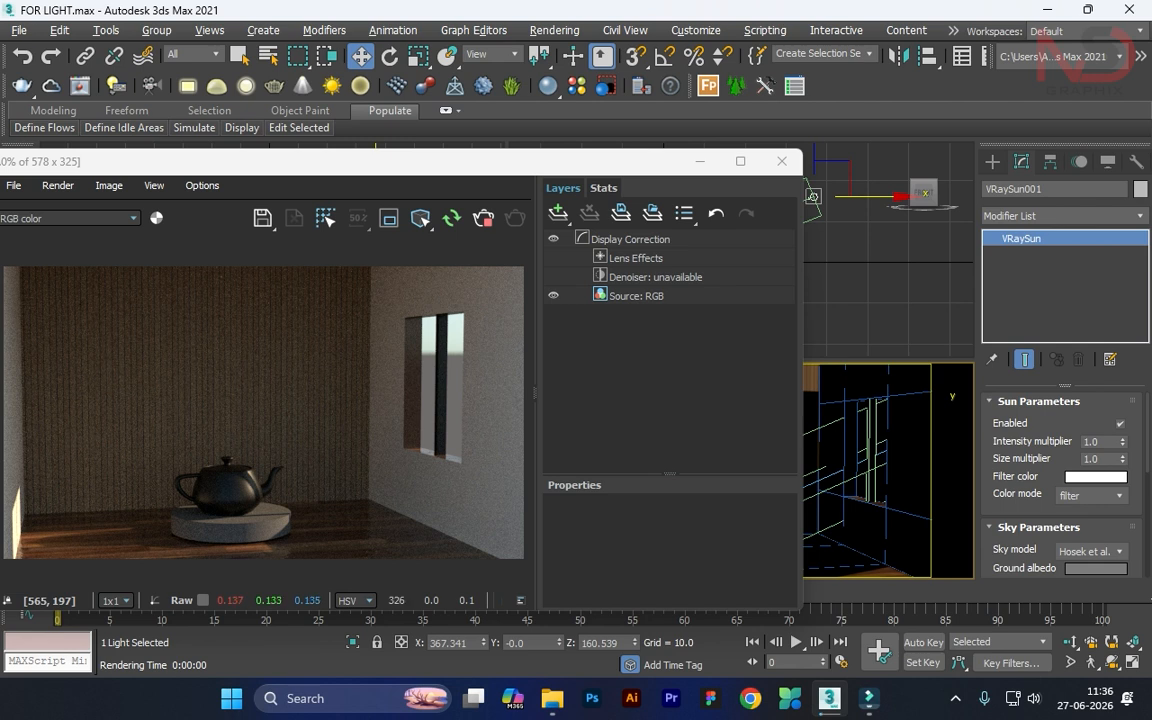
double_click(1091, 442)
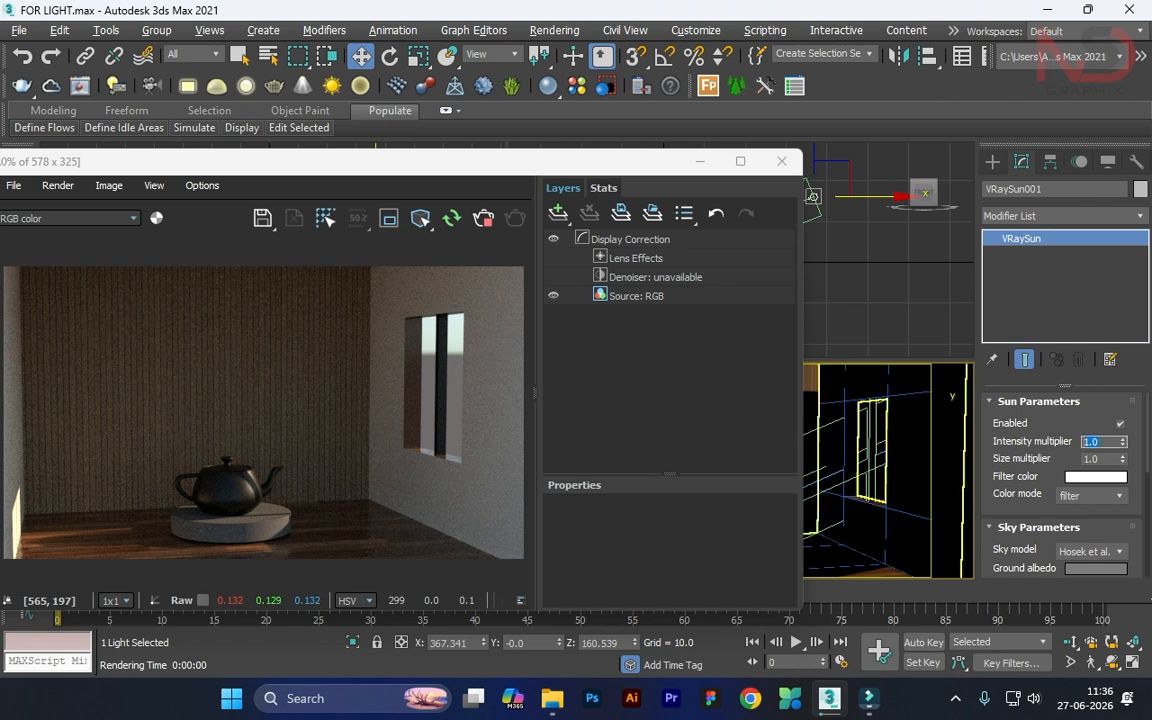
key("Return")
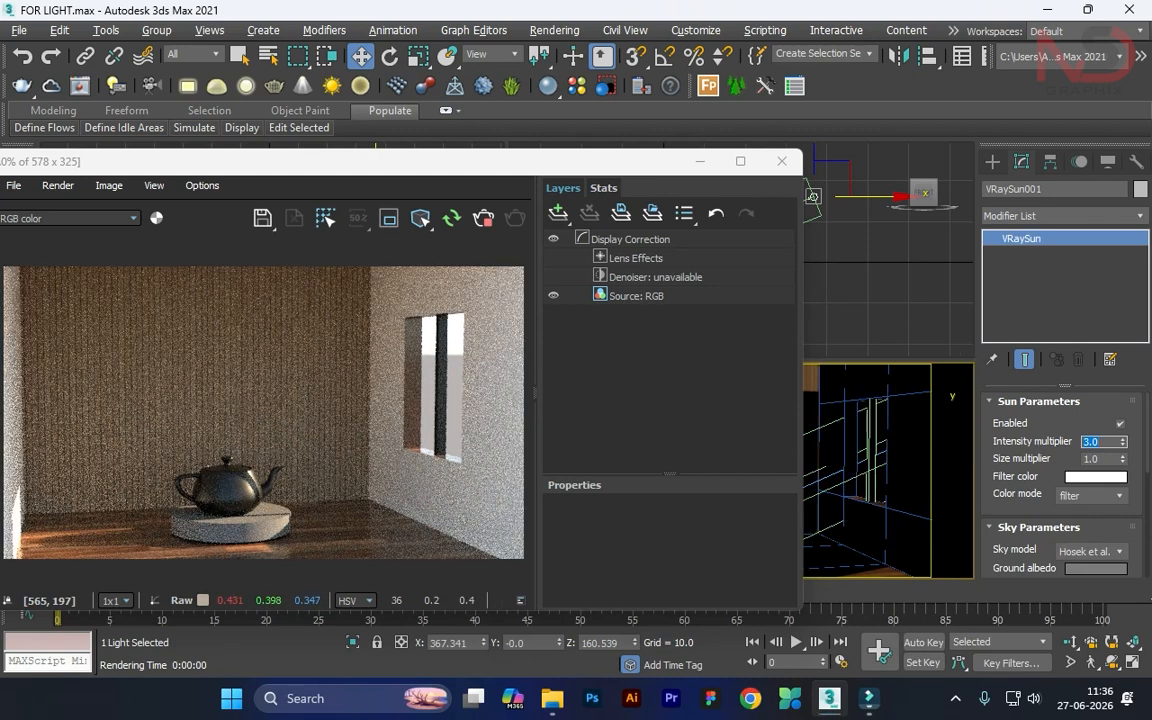
type("2")
key("Return")
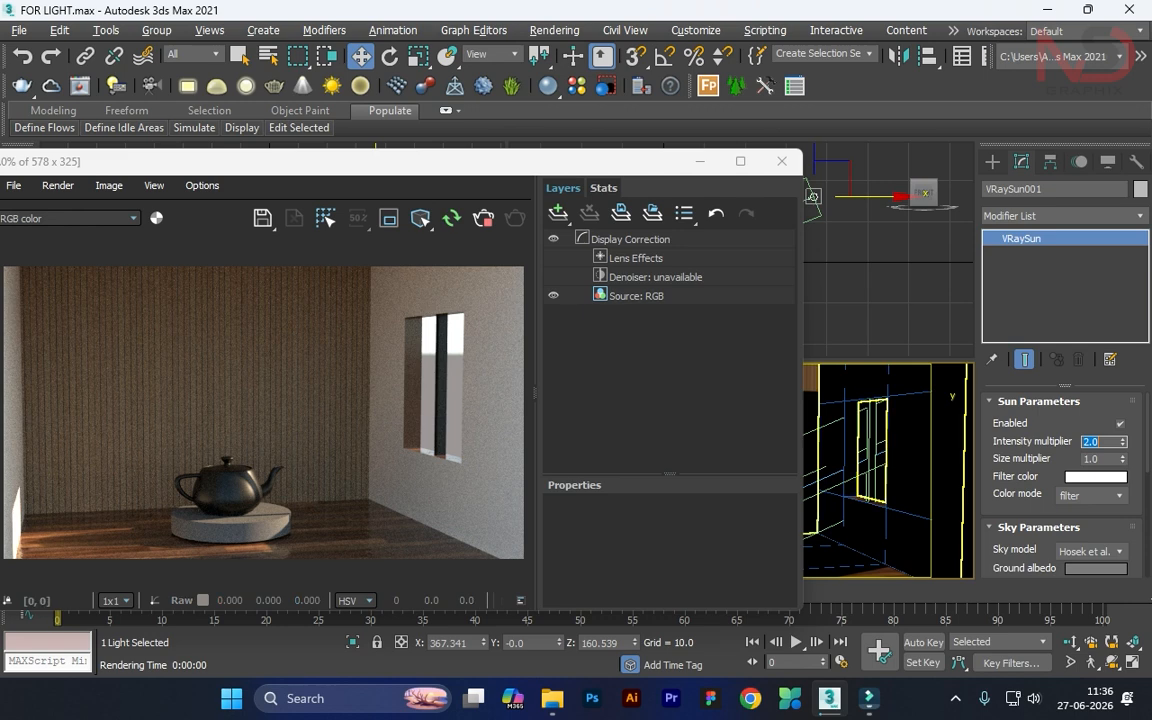
Try a yellow and then an orange filter color on the sun and cancel the color choice.
left_click(1096, 477)
left_click(610, 154)
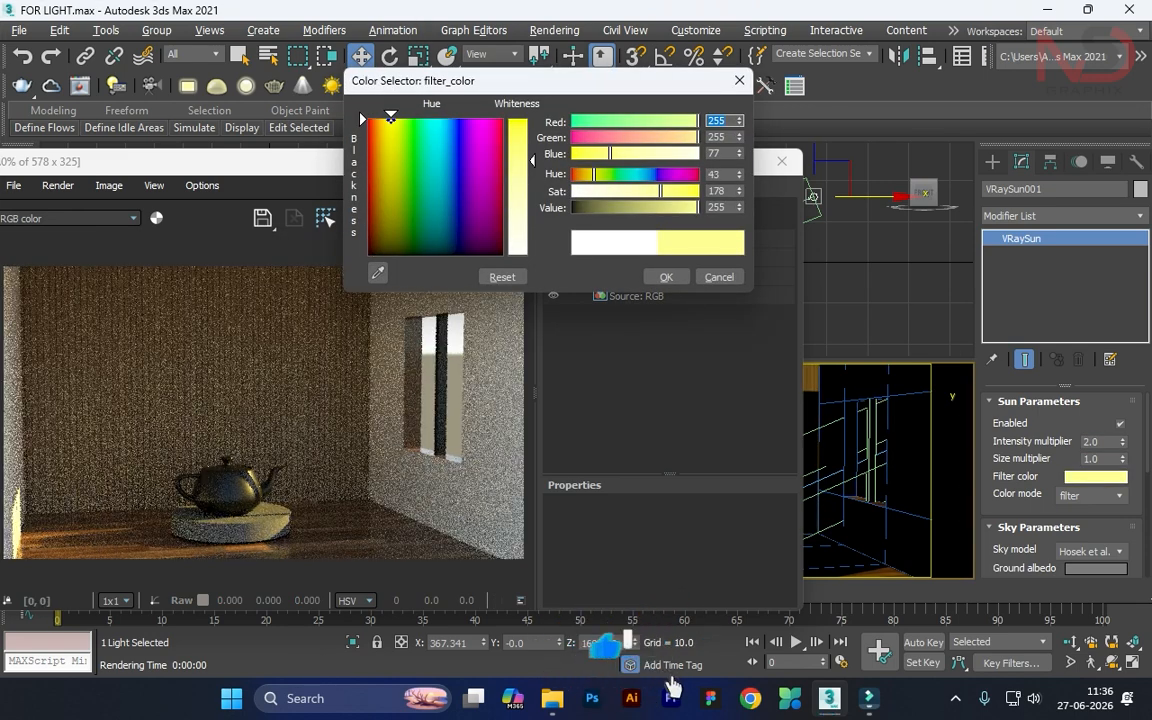
mouse_move(390, 118)
left_mouse_down()
mouse_move(386, 167)
mouse_move(400, 163)
mouse_move(385, 158)
mouse_move(375, 180)
left_mouse_up()
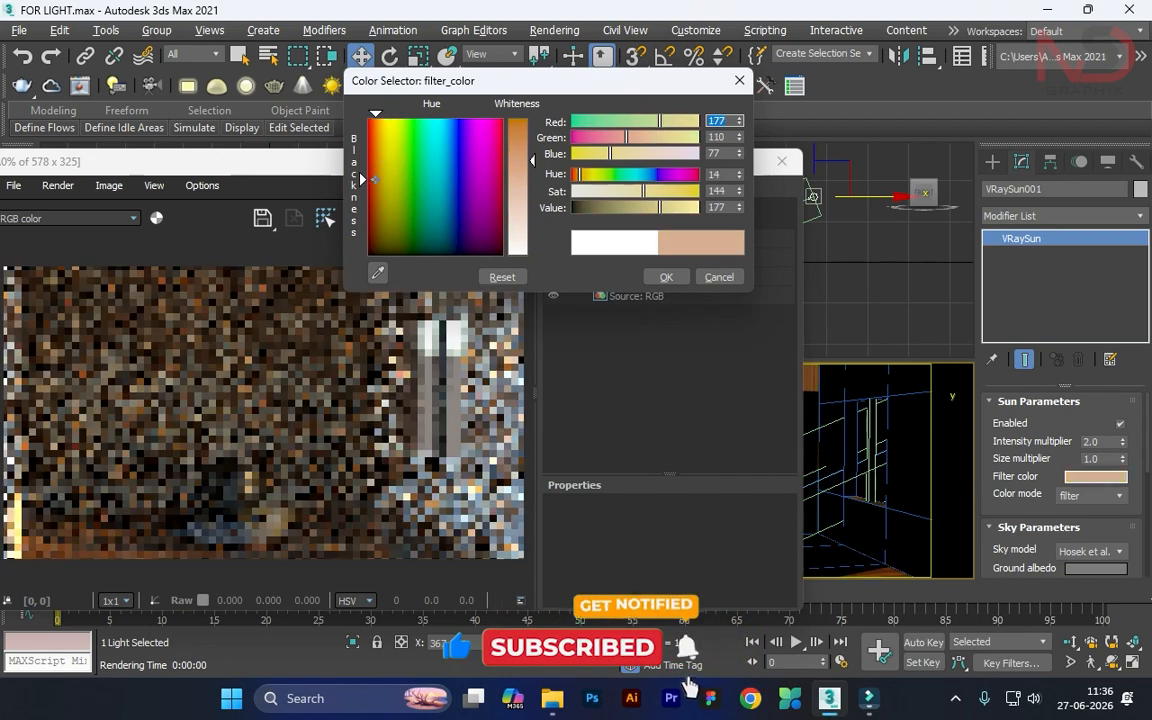
left_click_drag(532, 160, 532, 128)
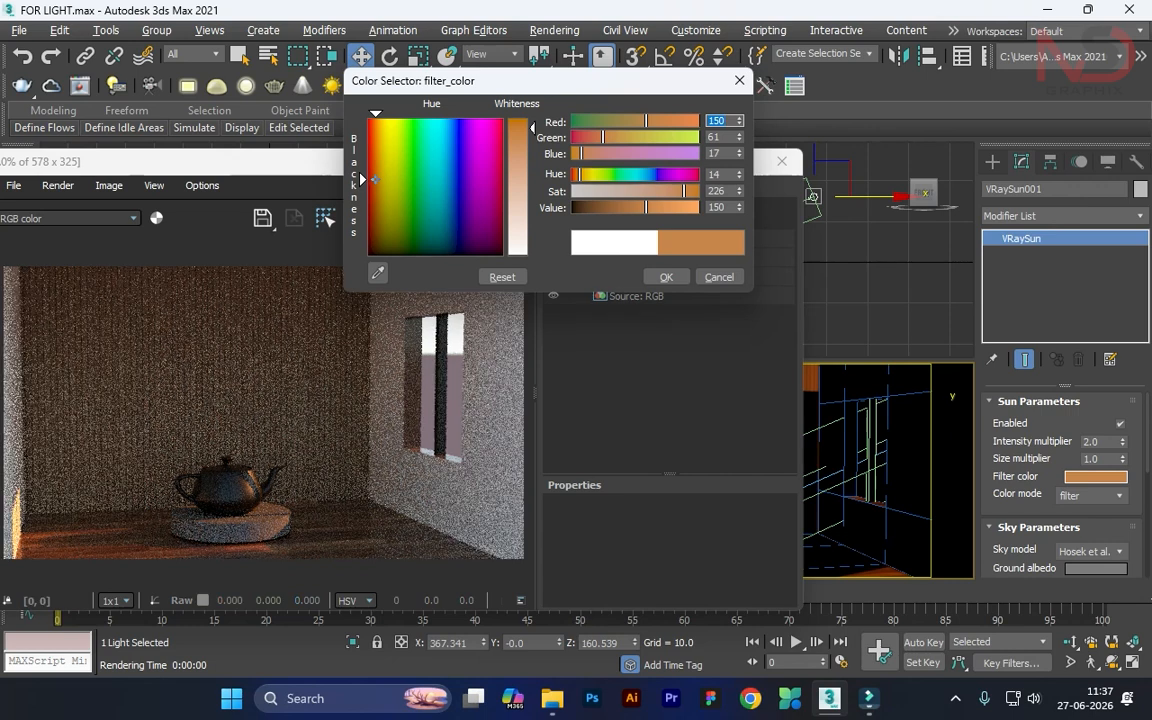
left_click(719, 277)
Examine the sun's sky, options and sampling parameters.
scroll(1035, 478, "down", 1)
left_click(1094, 441)
left_click(1094, 441)
scroll(1060, 480, "down", 1)
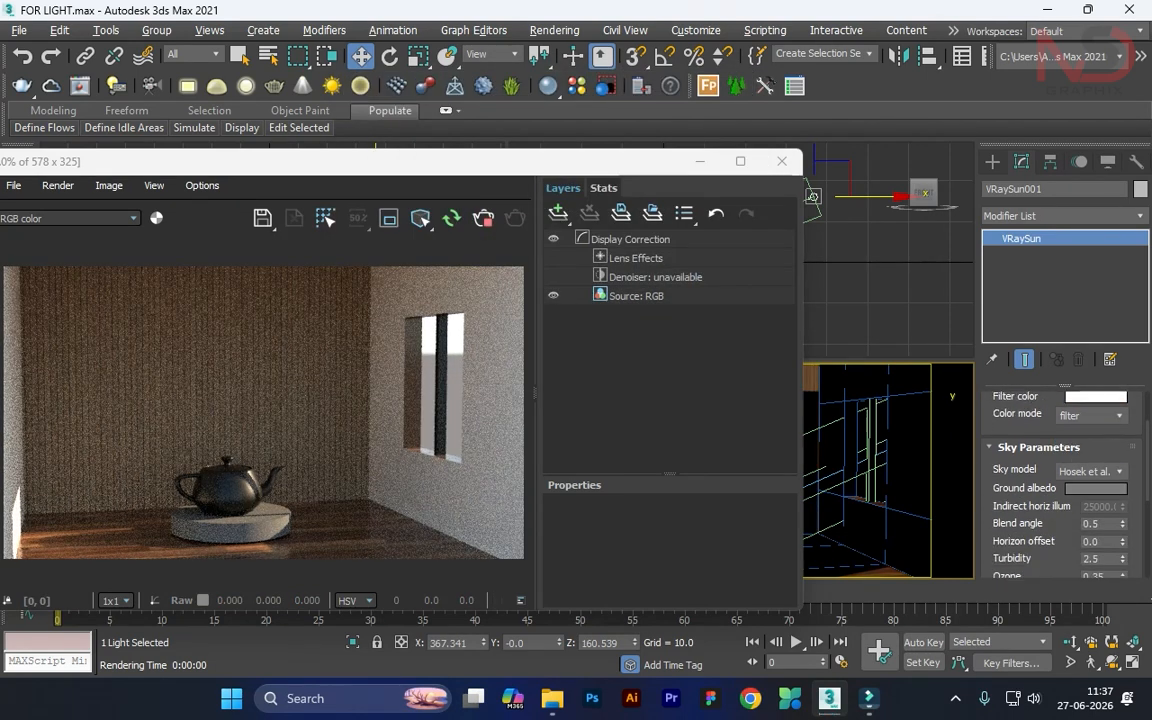
scroll(1060, 480, "down", 4)
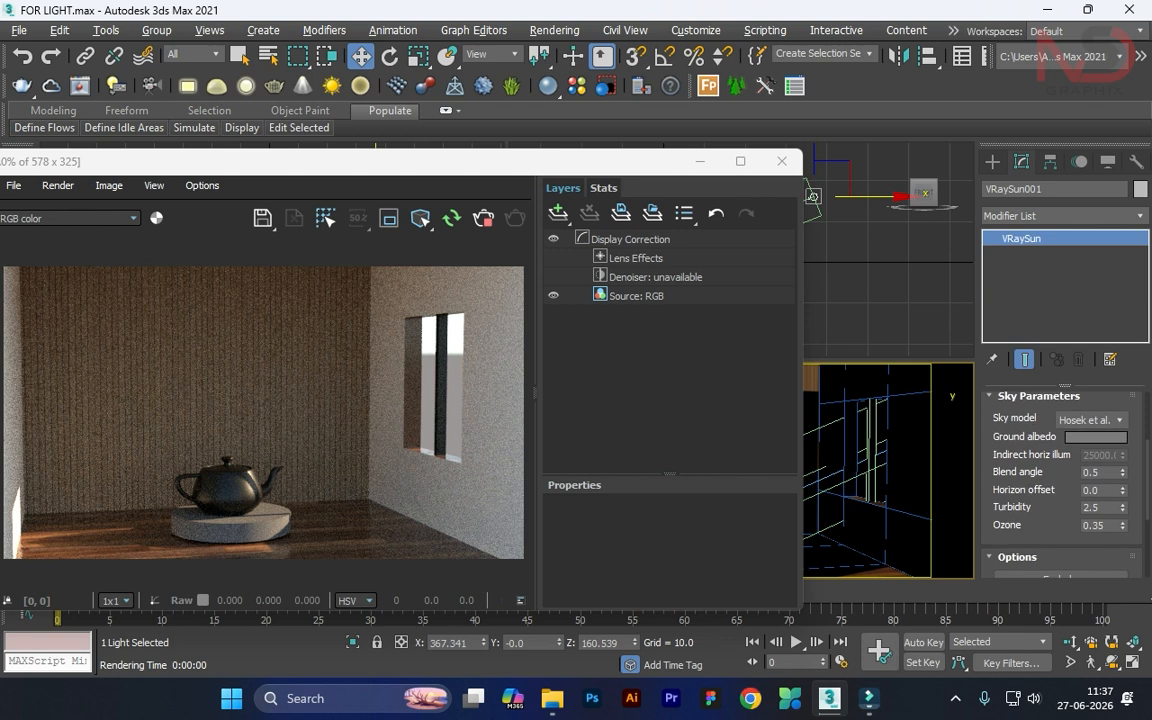
scroll(1060, 470, "down", 1)
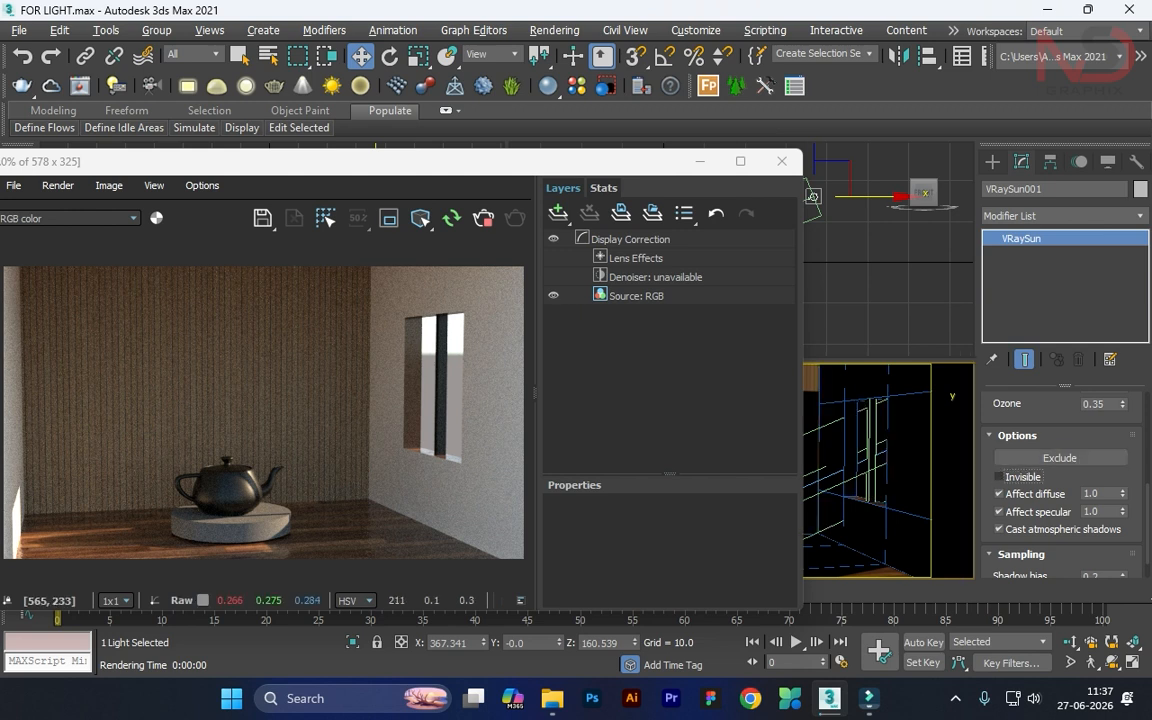
scroll(1060, 470, "down", 1)
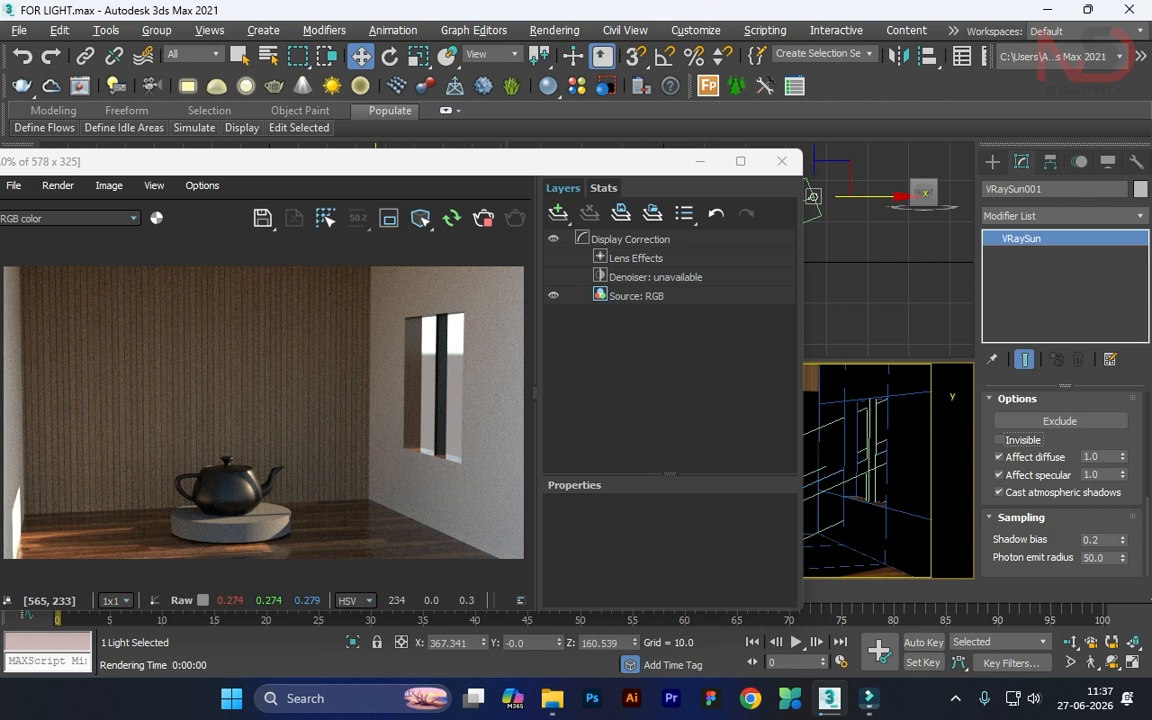
scroll(1060, 470, "up", 6)
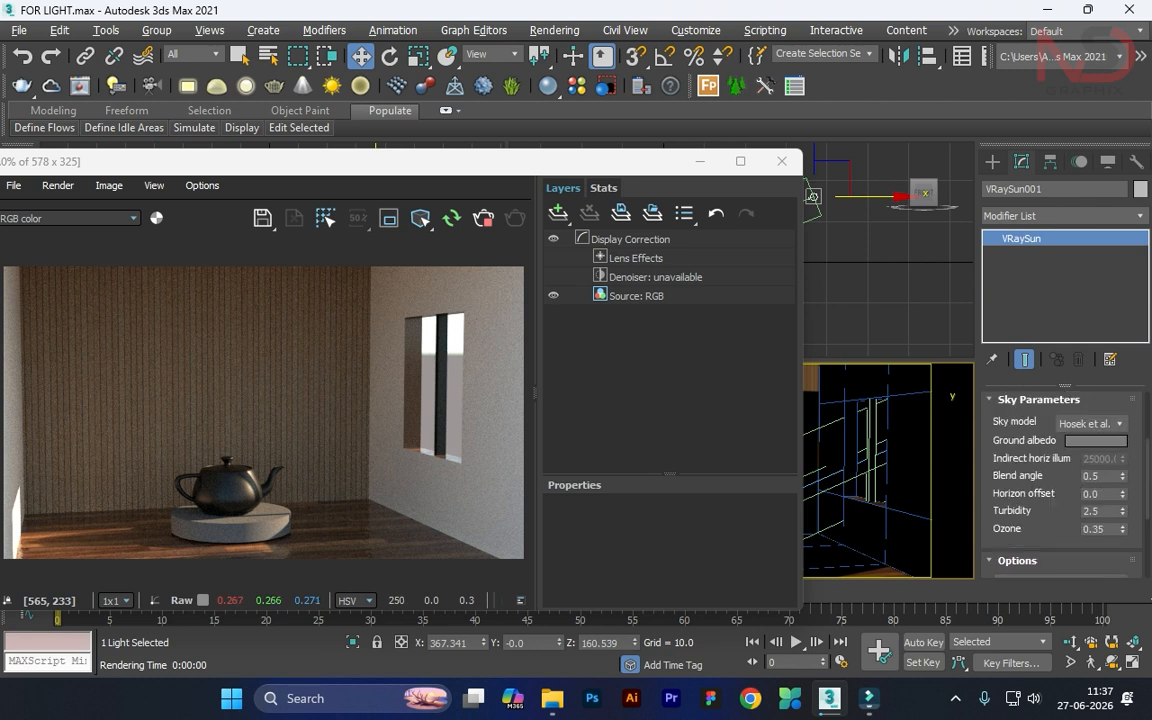
Try ozone values of 1.0 and 0.0 for the sky and restore 0.35.
scroll(1060, 470, "down", 1)
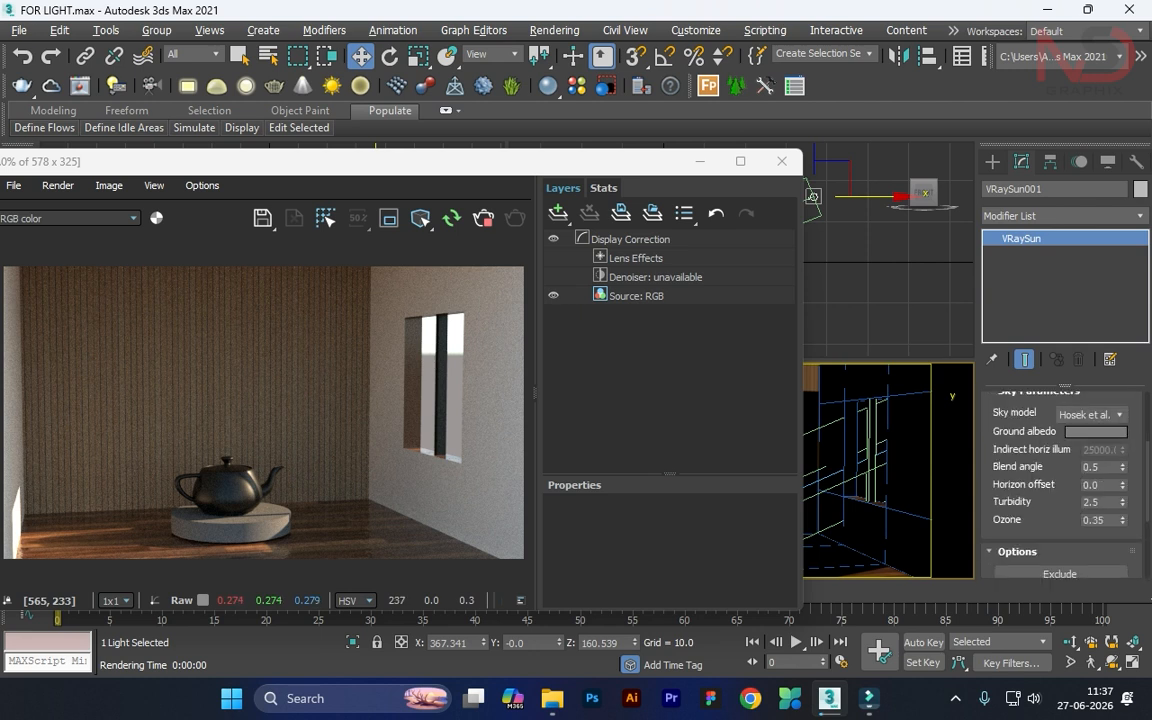
type("1")
key("Return")
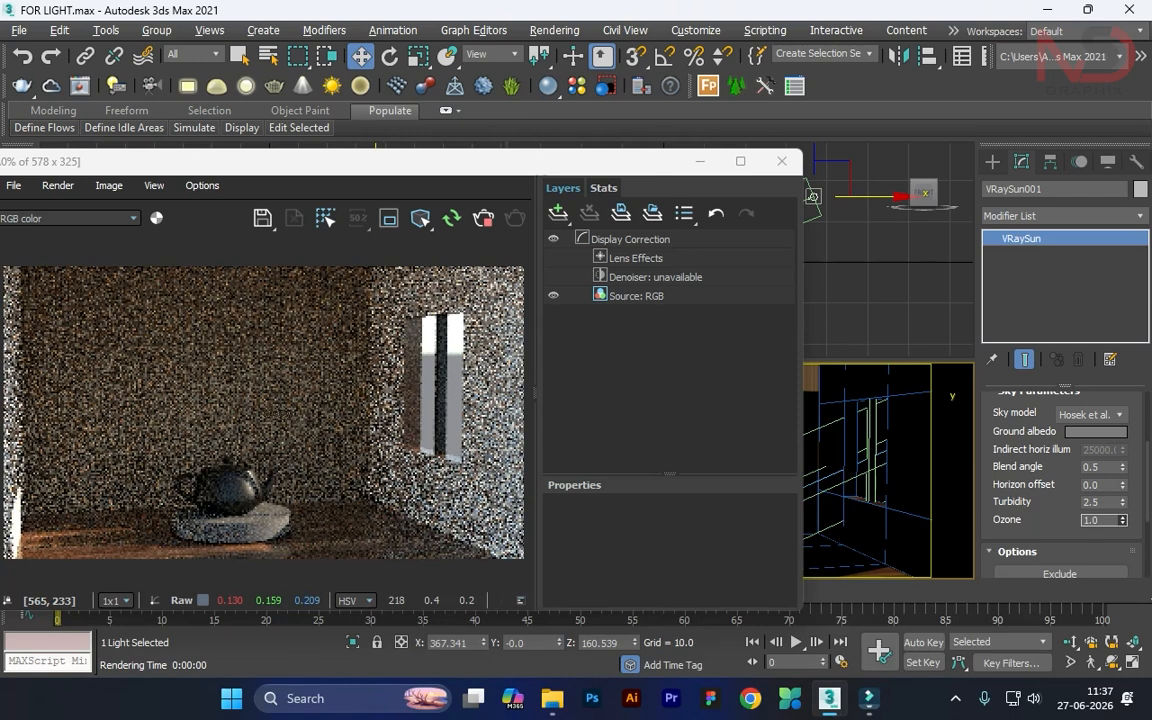
type("0")
key("Return")
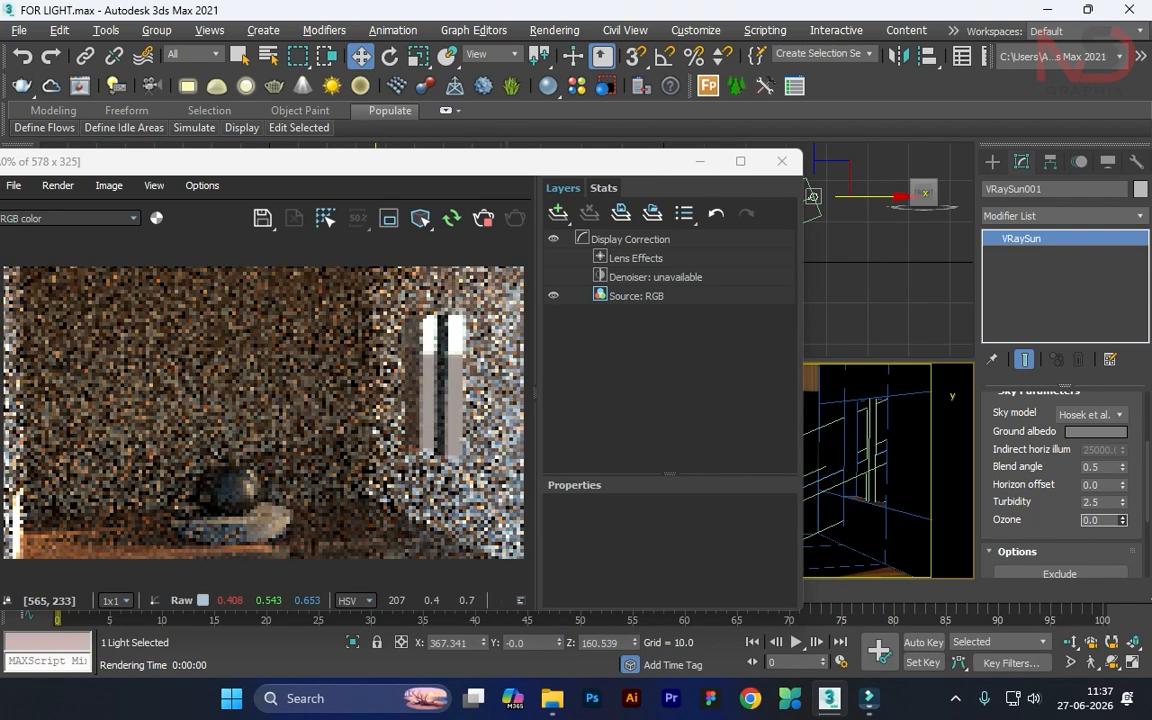
type("0.35")
key("Return")
Raise the sun's size multiplier to about 5.15 and bring the frame buffer back up to check the shadows.
scroll(1060, 450, "up", 3)
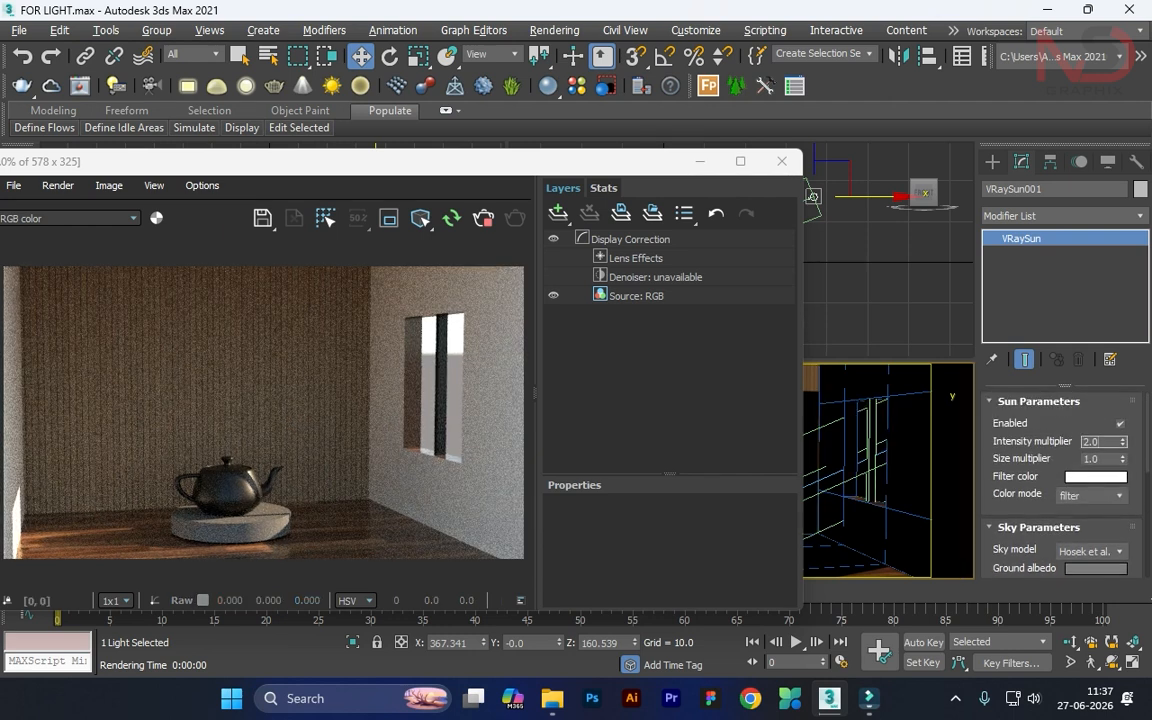
left_click_drag(557, 161, 520, 398)
left_click_drag(1123, 459, 1123, 400)
middle_click_drag(318, 242, 316, 265)
scroll(345, 233, "up", 3)
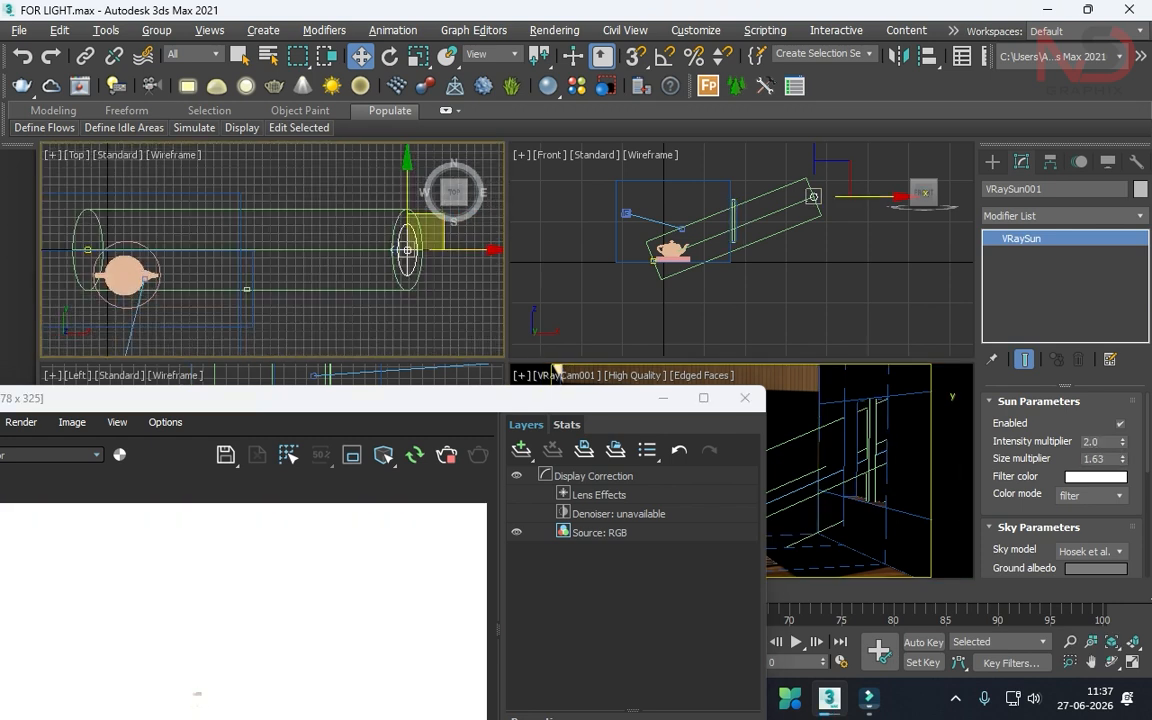
left_click_drag(1123, 459, 1123, 225)
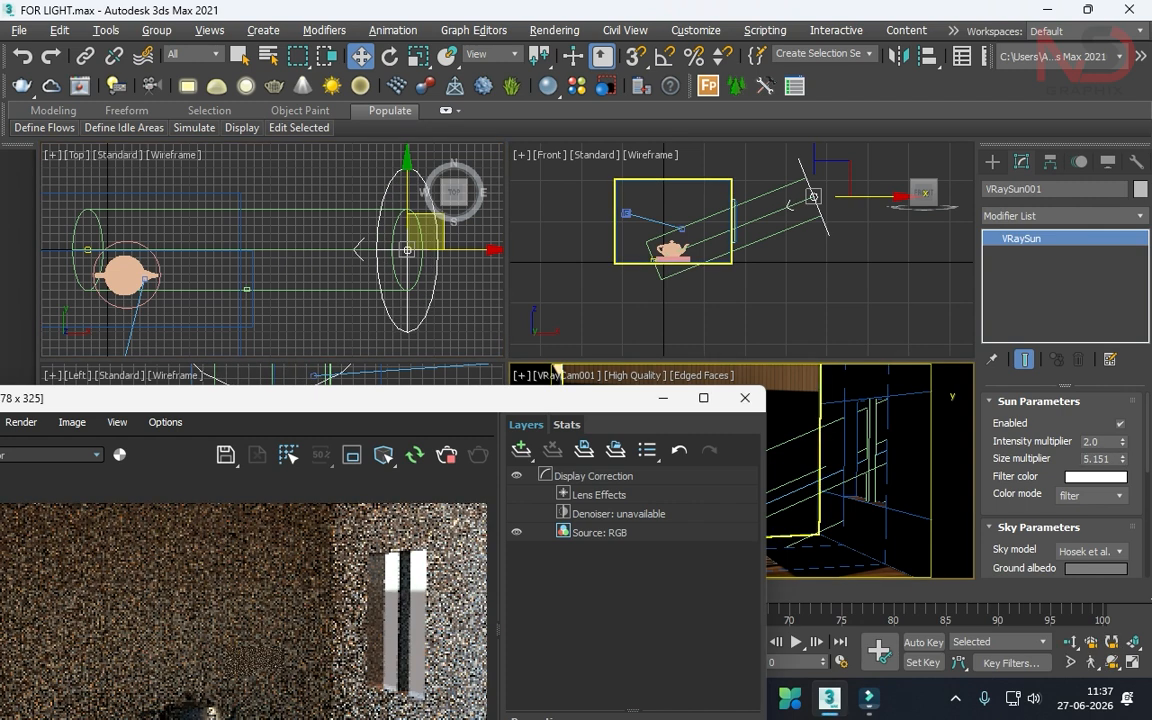
left_click_drag(557, 398, 634, 213)
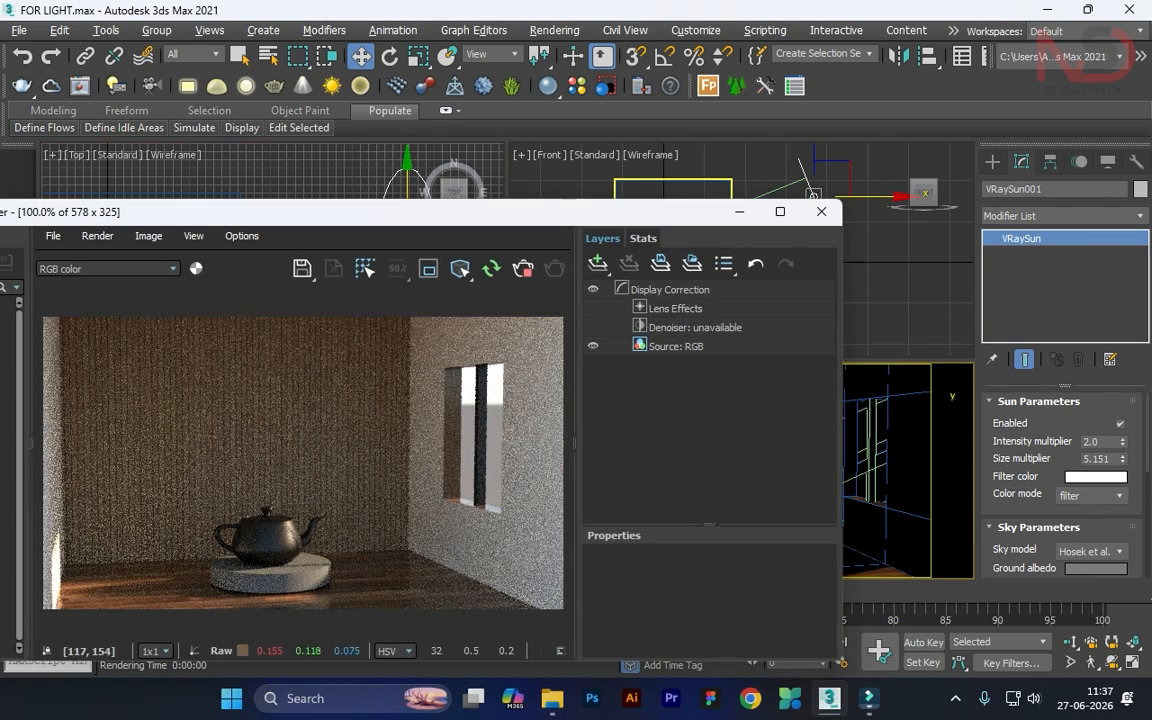
Try a sun size multiplier of about 1.8, raise it to about 2.92, and check the shadows in the frame buffer.
left_click_drag(415, 212, 392, 345)
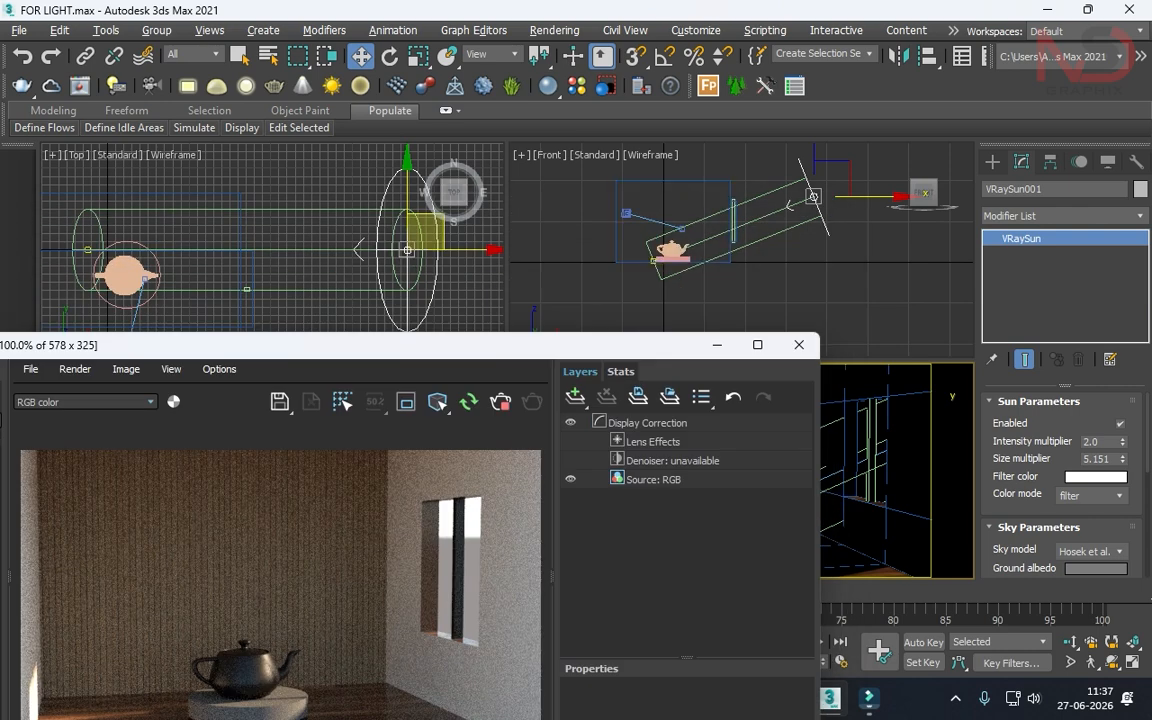
left_click_drag(1122, 459, 1122, 517)
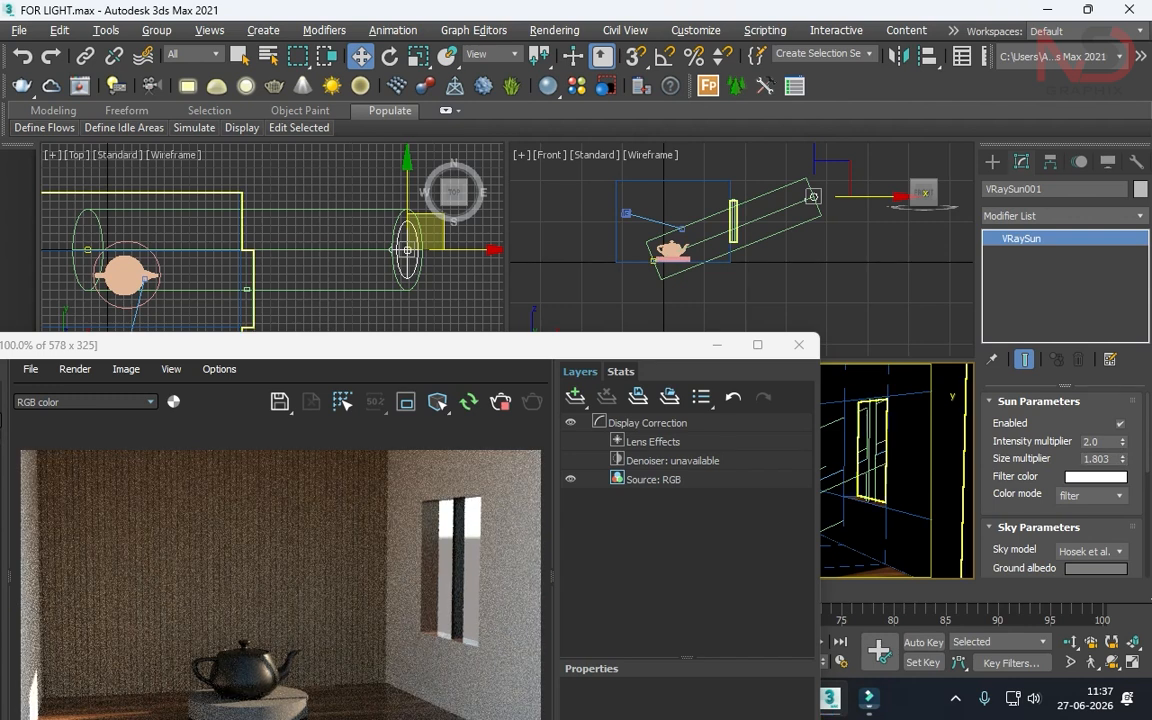
left_click_drag(496, 338, 287, 469)
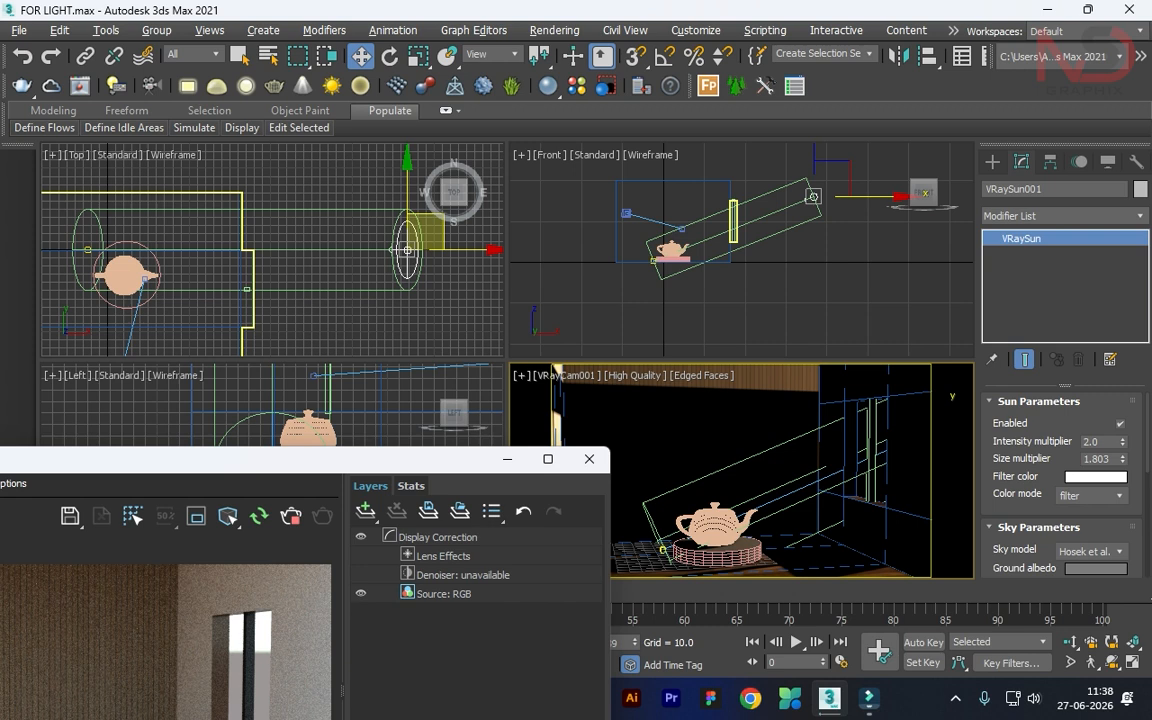
left_click_drag(1123, 459, 1123, 427)
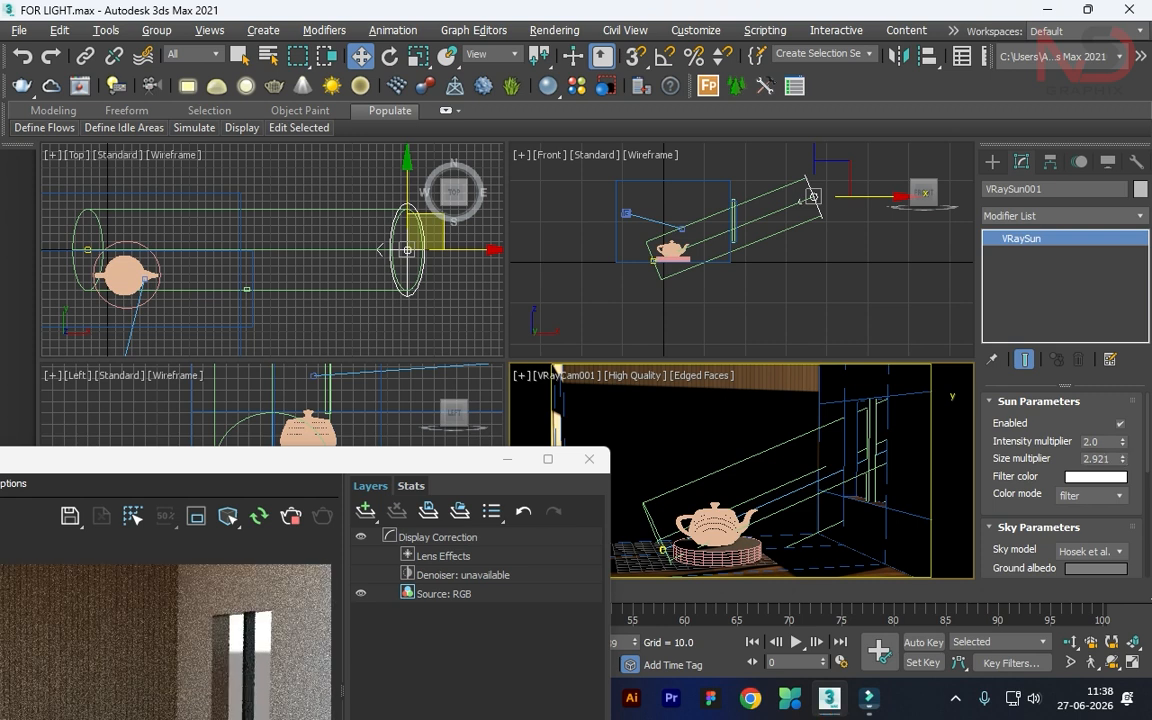
scroll(1048, 478, "down", 3)
left_click_drag(320, 459, 647, 239)
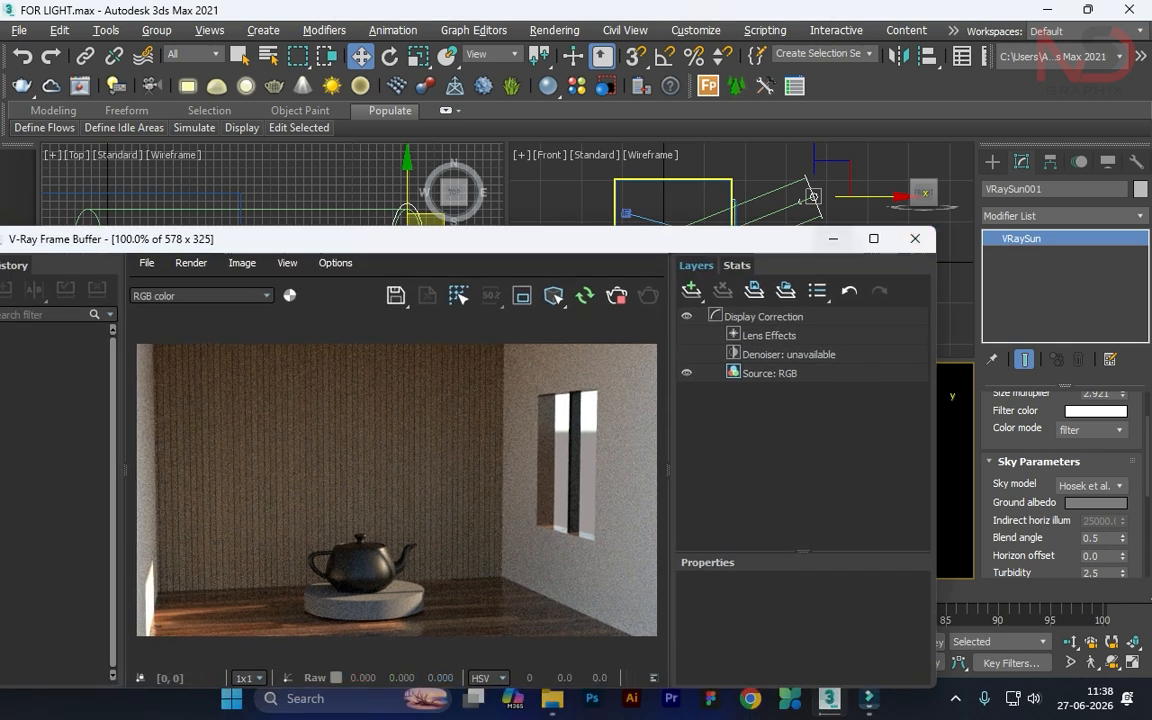
left_click(833, 239)
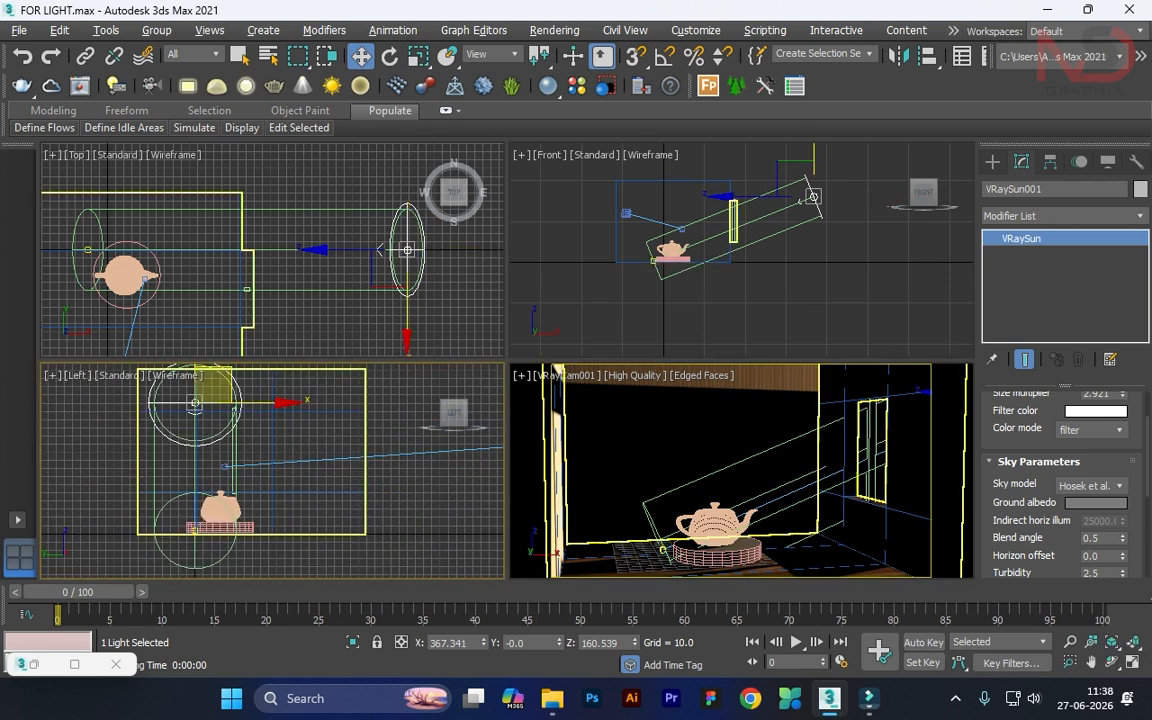
Draw a plane VRayLight about 92.9 by 98.8 over the window opening in the left view, using snapping.
key("alt+w")
left_click(992, 162)
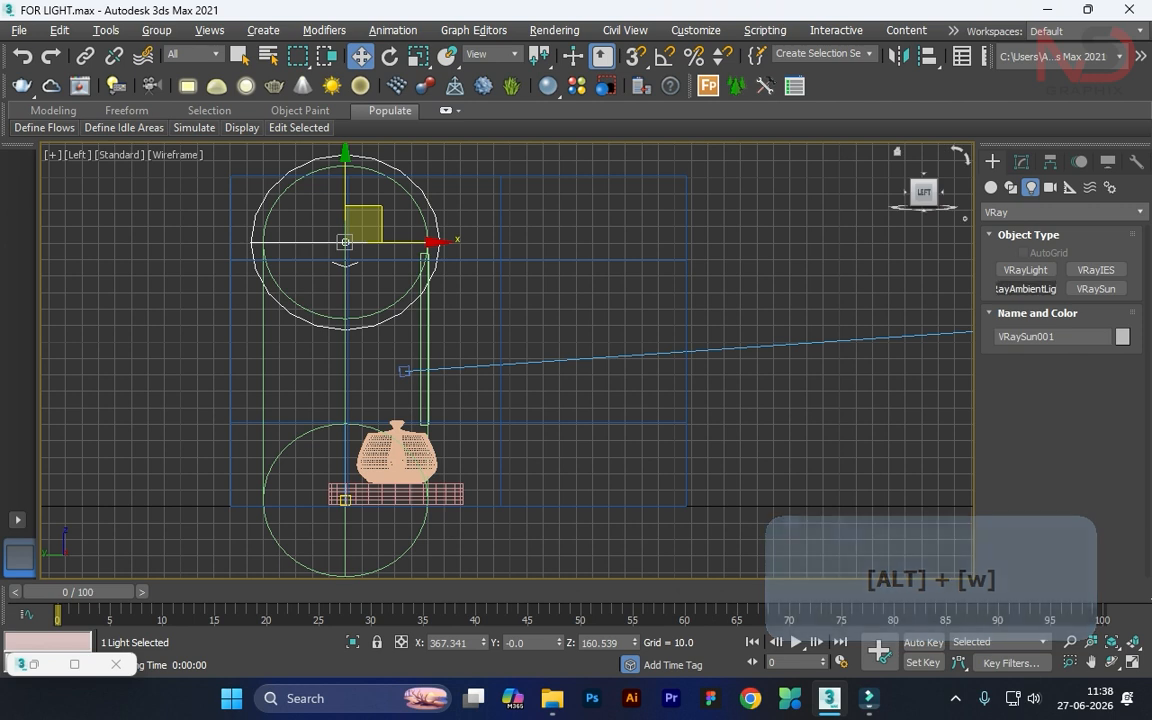
left_click(1025, 270)
scroll(393, 280, "up", 3)
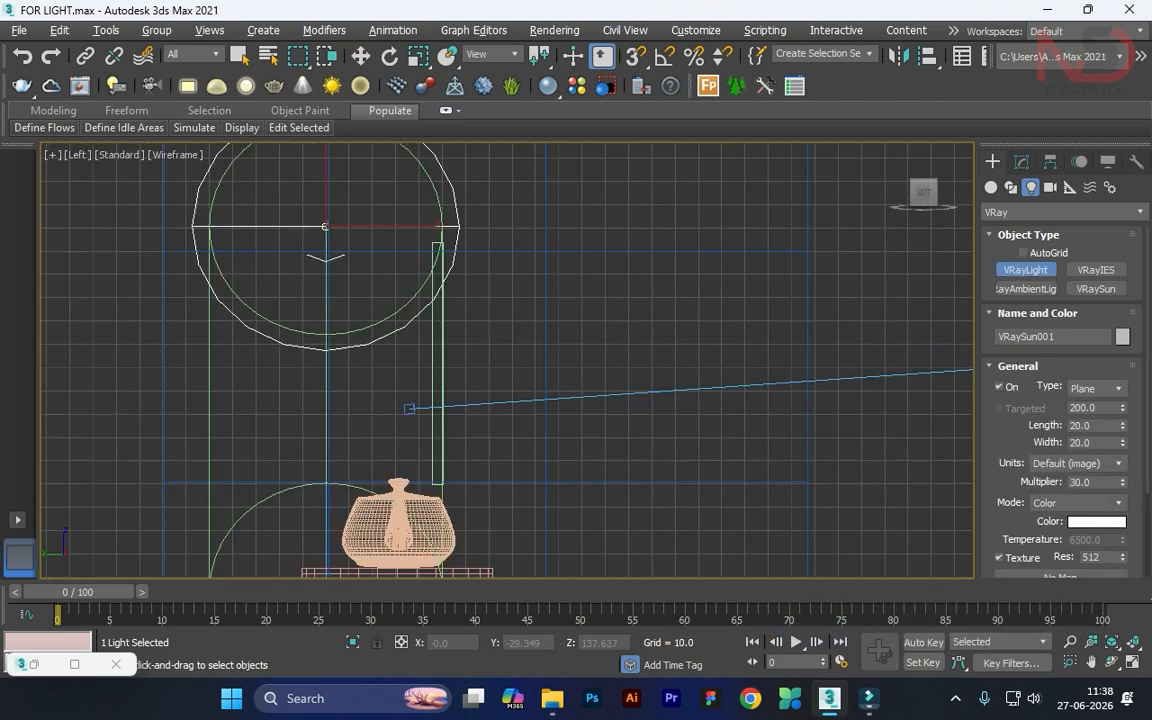
key("s")
left_click_drag(425, 362, 545, 476)
key("alt+w")
Mirror the plane light across the X axis with no clone, checking it in the camera view.
middle_click(662, 549, "alt")
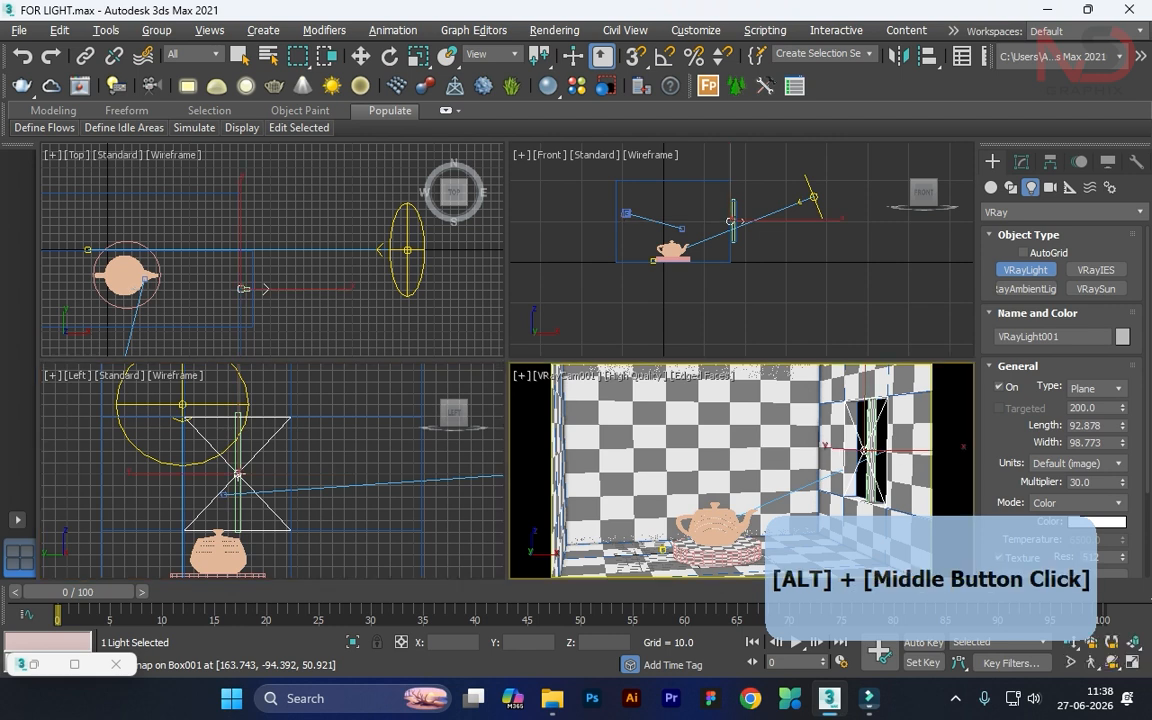
key("alt+w")
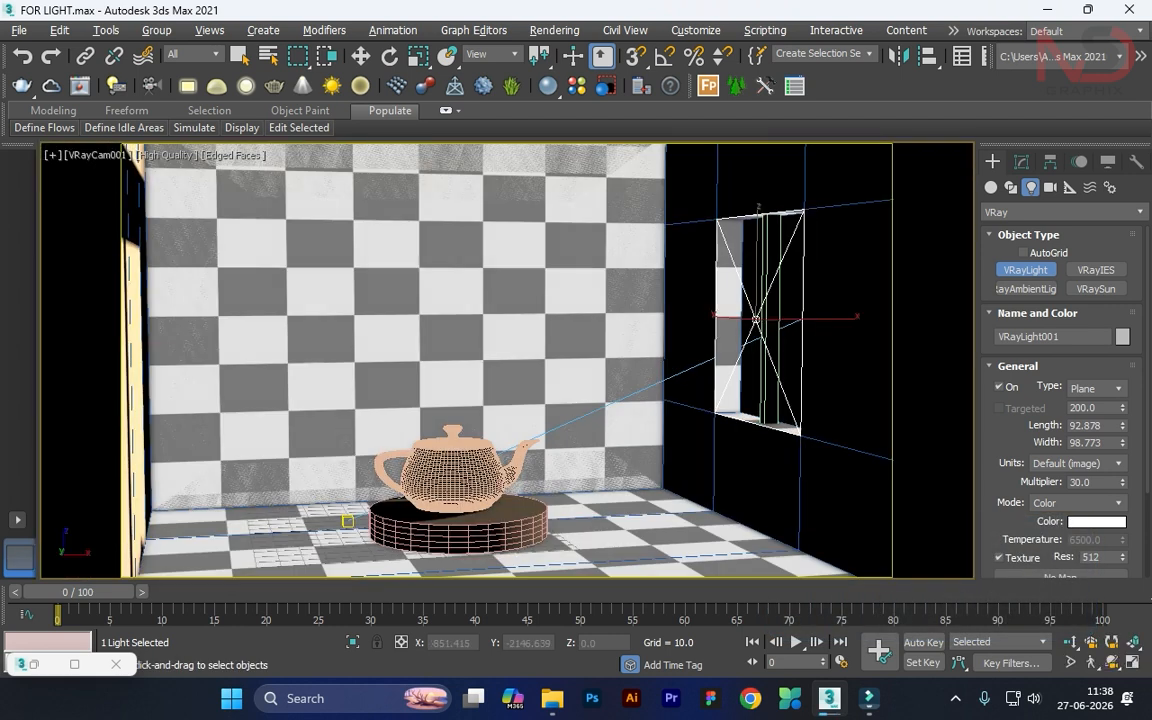
key("w")
left_click(898, 57)
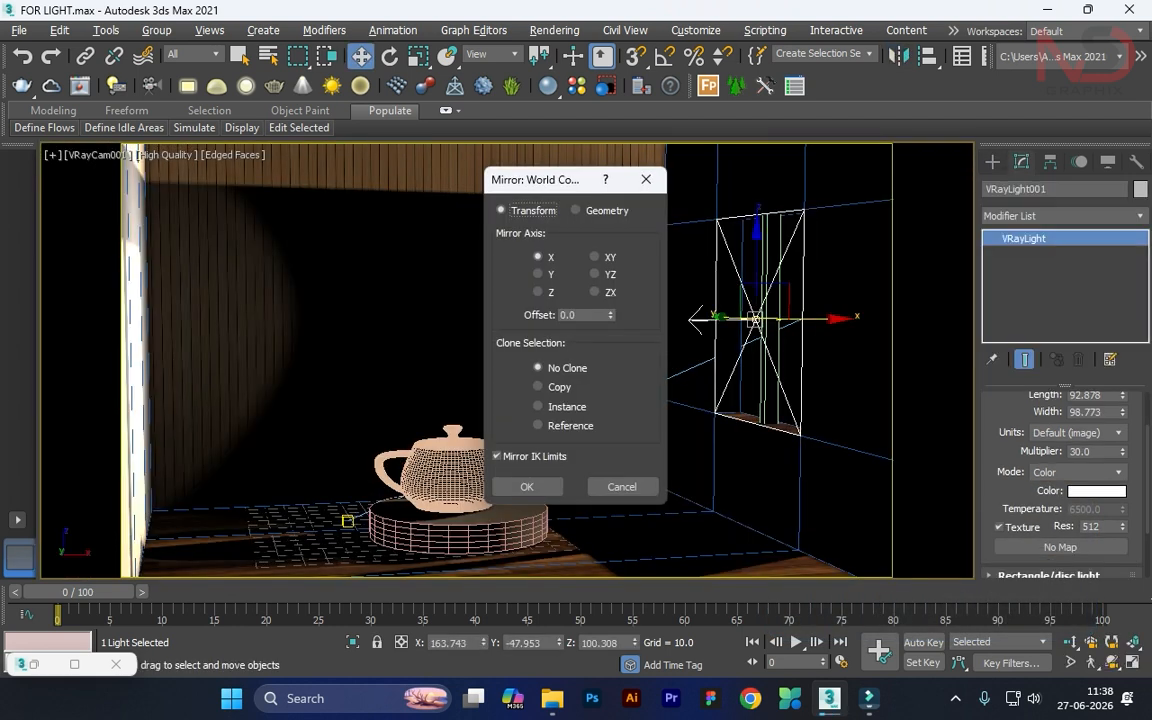
left_click(528, 486)
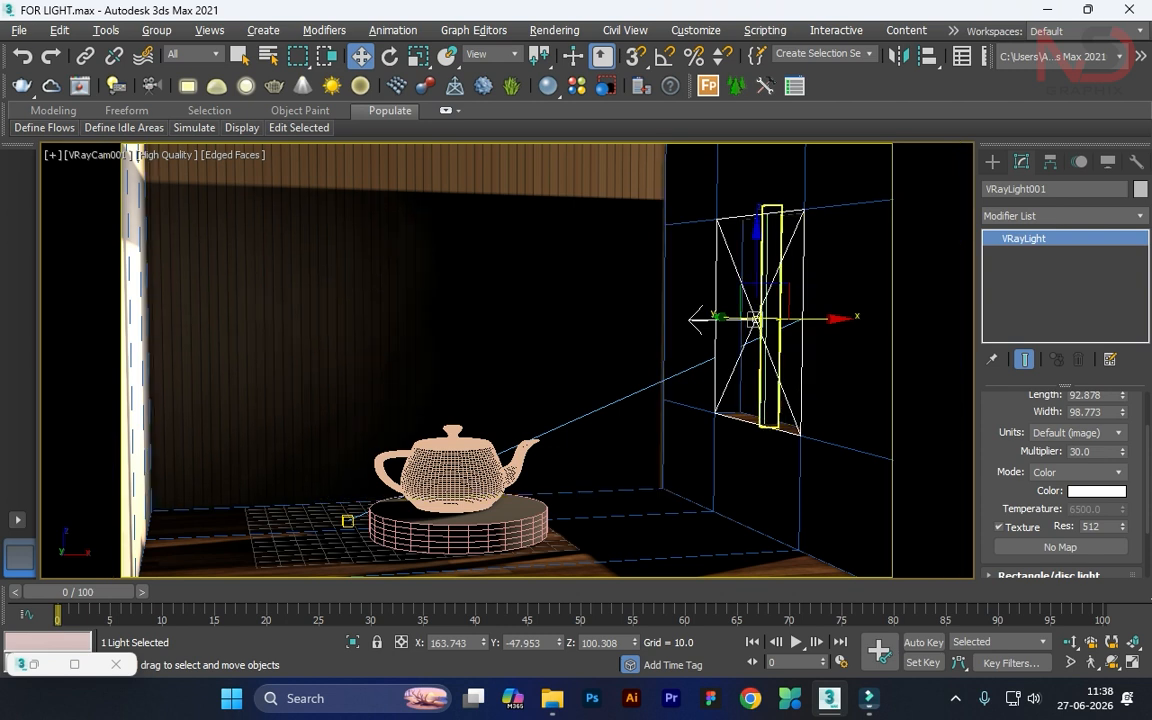
Move the plane light about 8.26 units along X, out of the room, in the front view.
key("alt+w")
middle_click(740, 250, "alt")
key("alt+w")
scroll(546, 302, "up", 5)
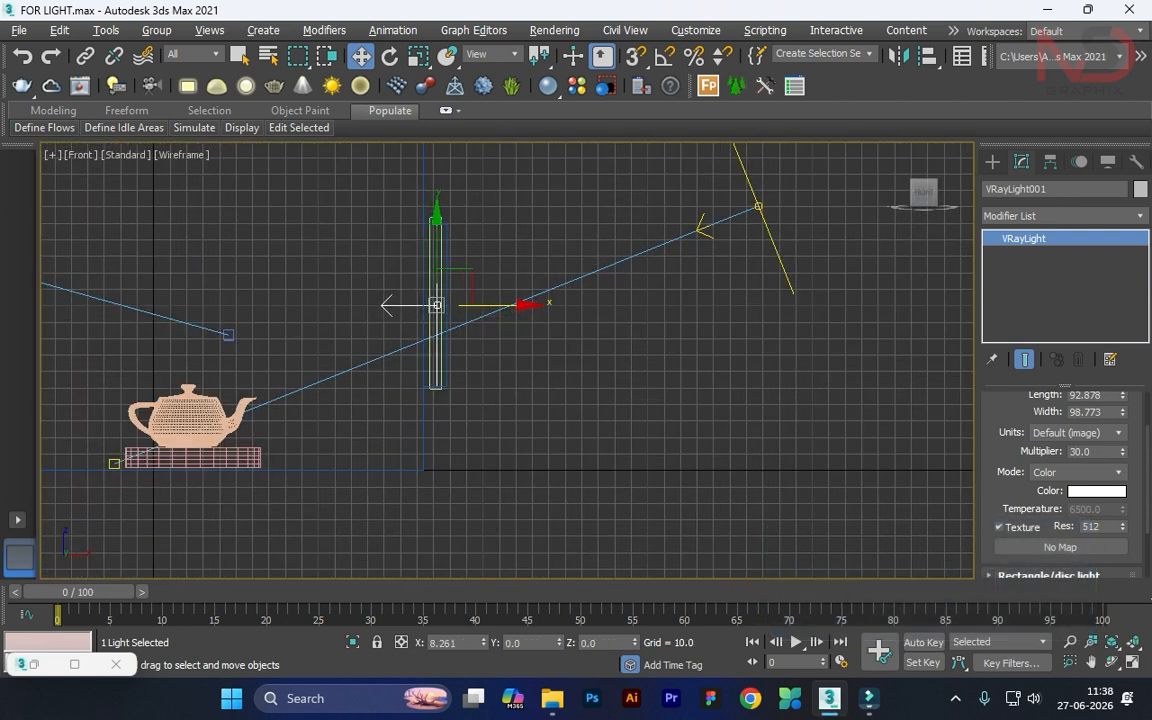
key("alt+w")
middle_click(795, 458, "alt")
key("alt+w")
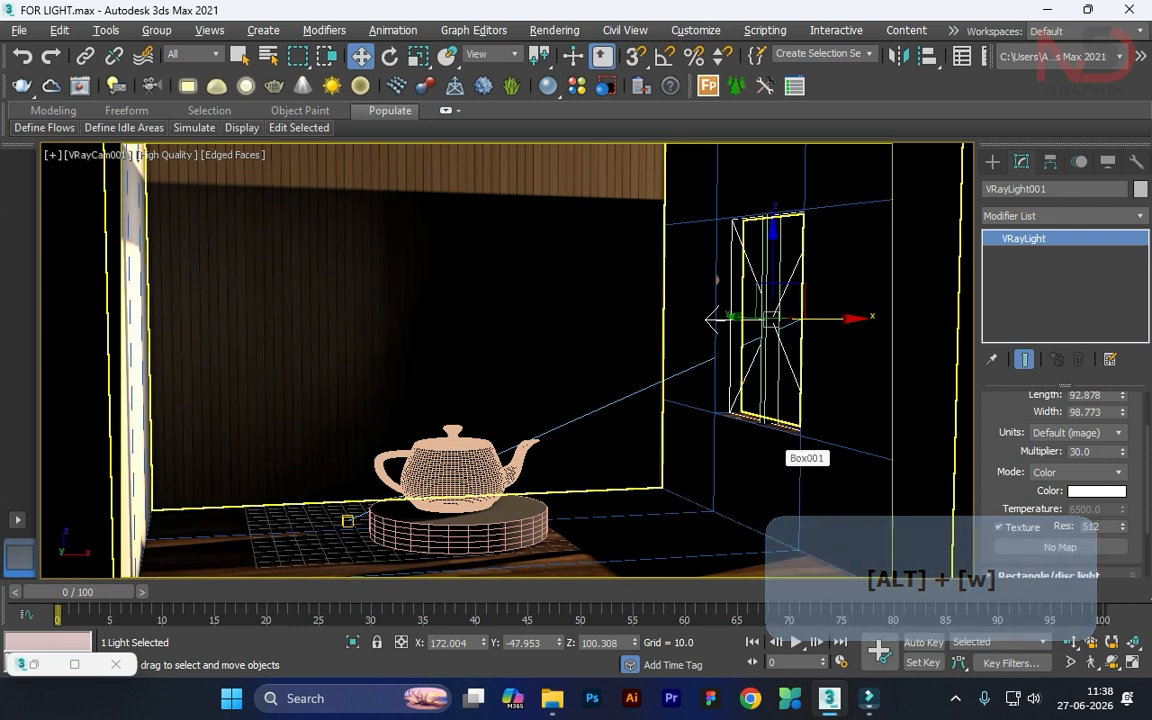
Render the camera view to check the plane light at the window.
key("shift+q")
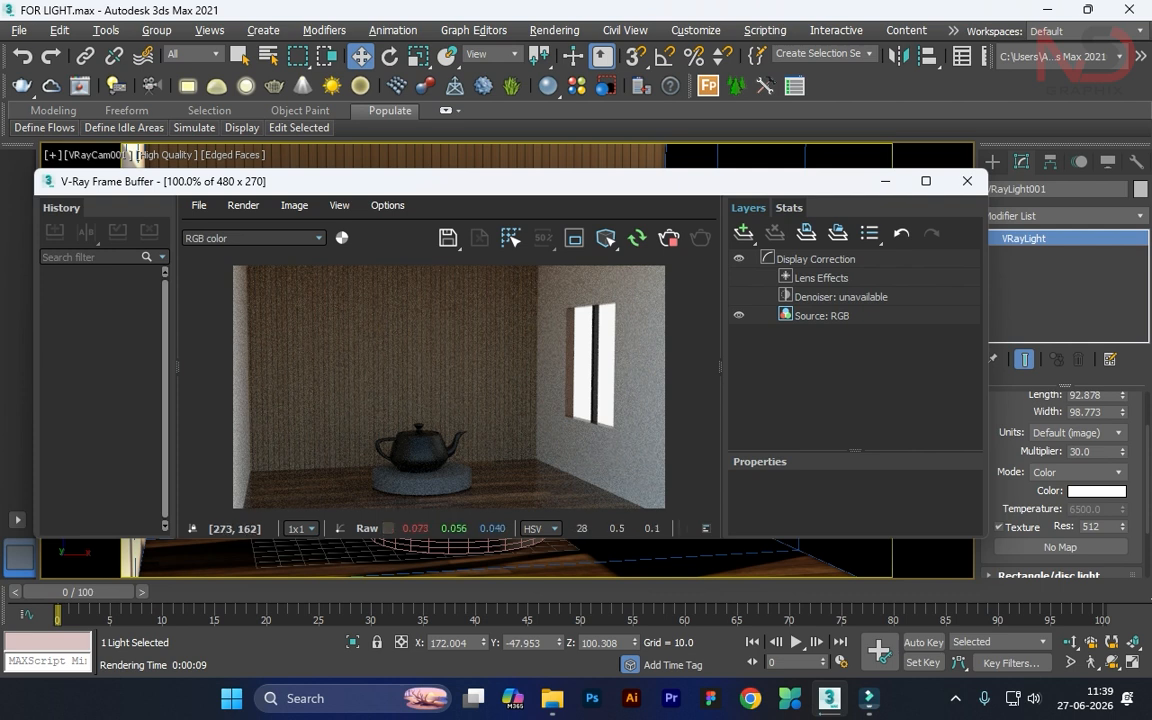
mouse_move(704, 189)
left_mouse_down()
mouse_move(648, 180)
mouse_move(583, 208)
mouse_move(633, 285)
mouse_move(685, 194)
left_mouse_up()
scroll(1062, 470, "up", 2)
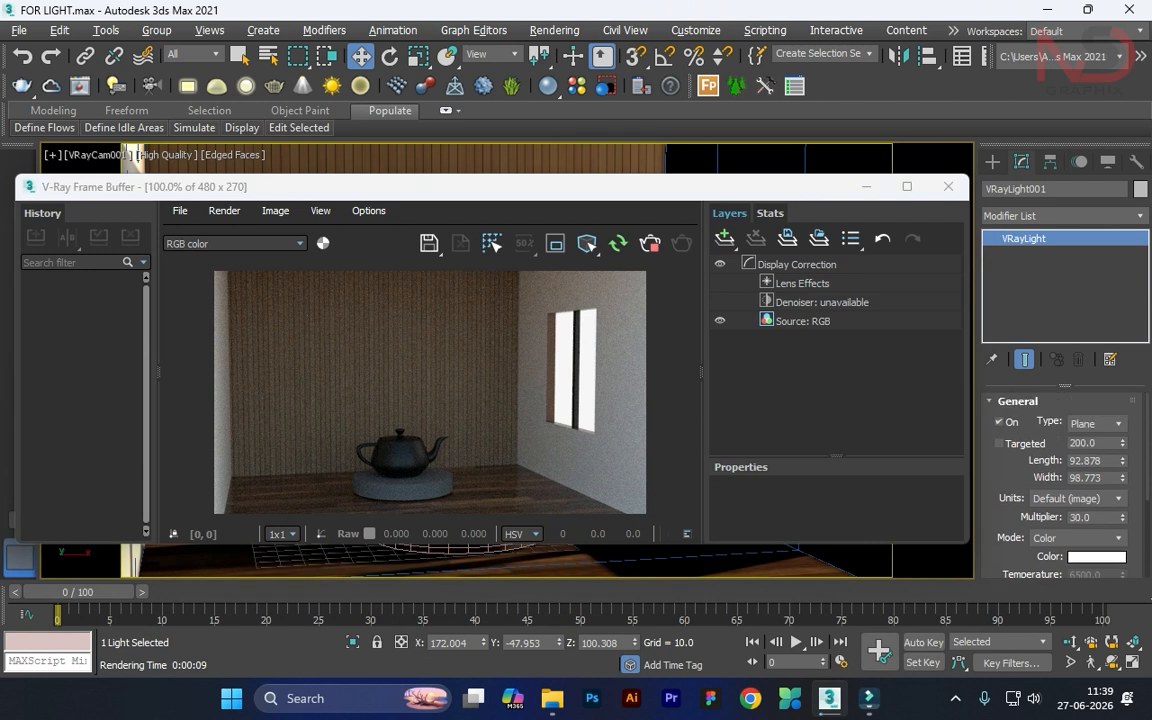
Enable the Skylight portal option for the plane light.
scroll(1062, 470, "down", 4)
left_click(1018, 511)
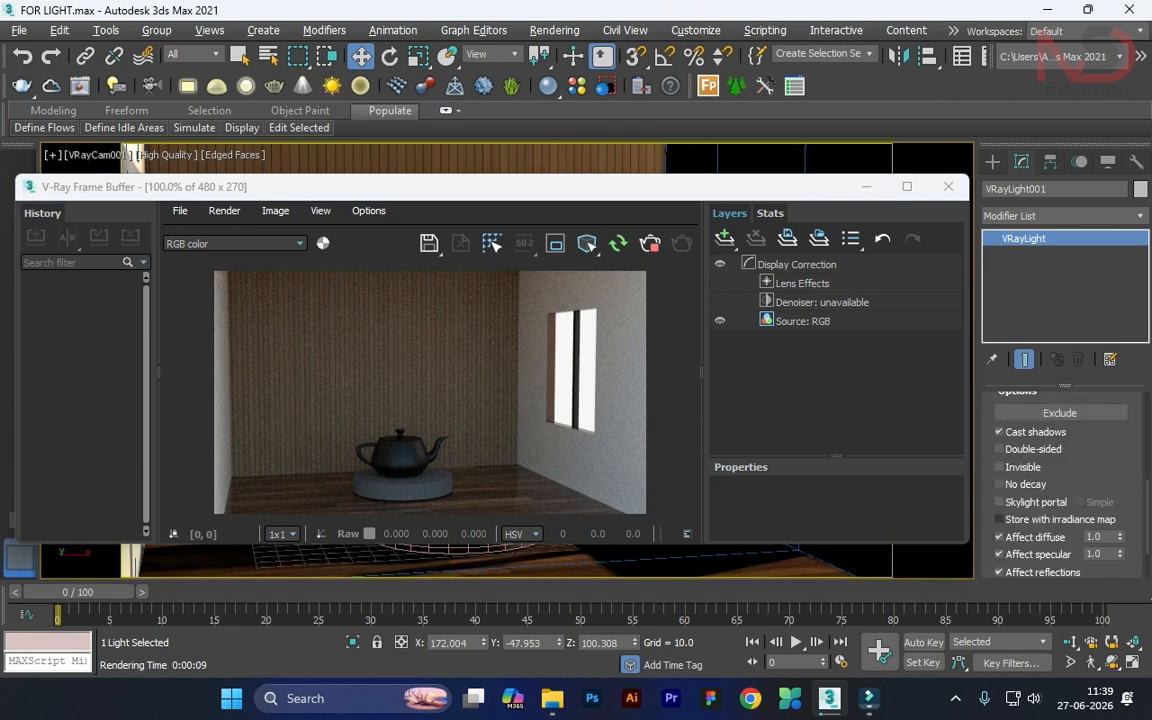
left_click(998, 502)
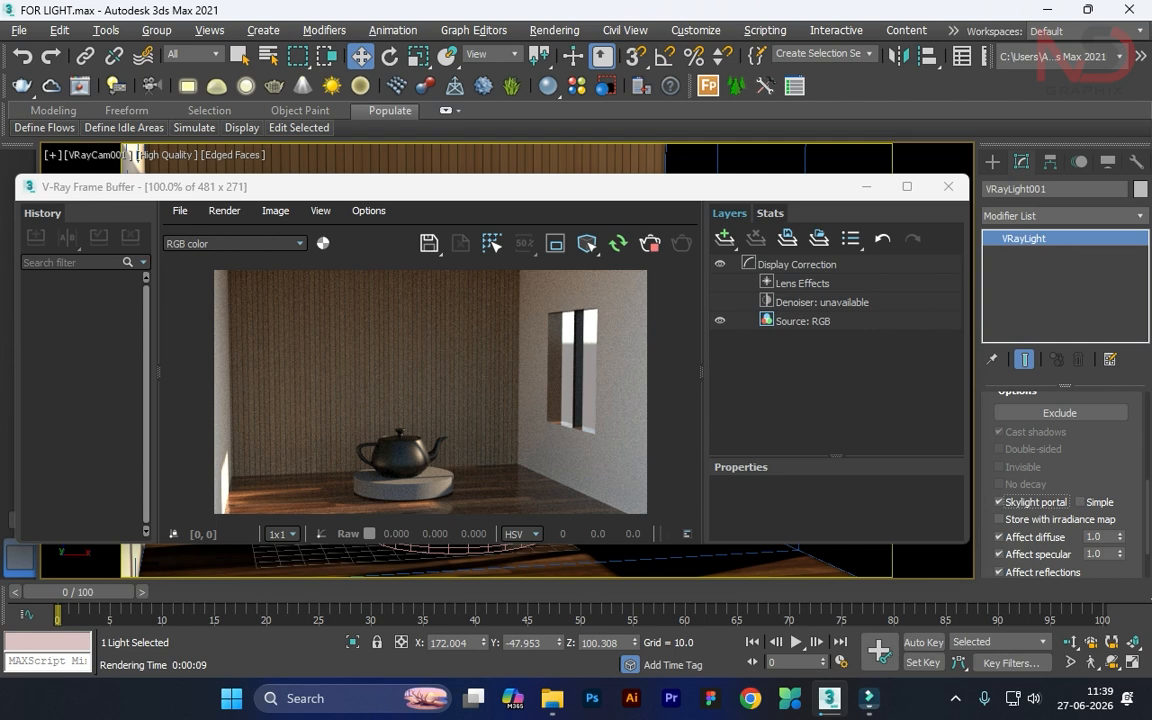
Try the Simple portal option, then toggle Skylight portal off and on to compare the renders.
left_click(1082, 502)
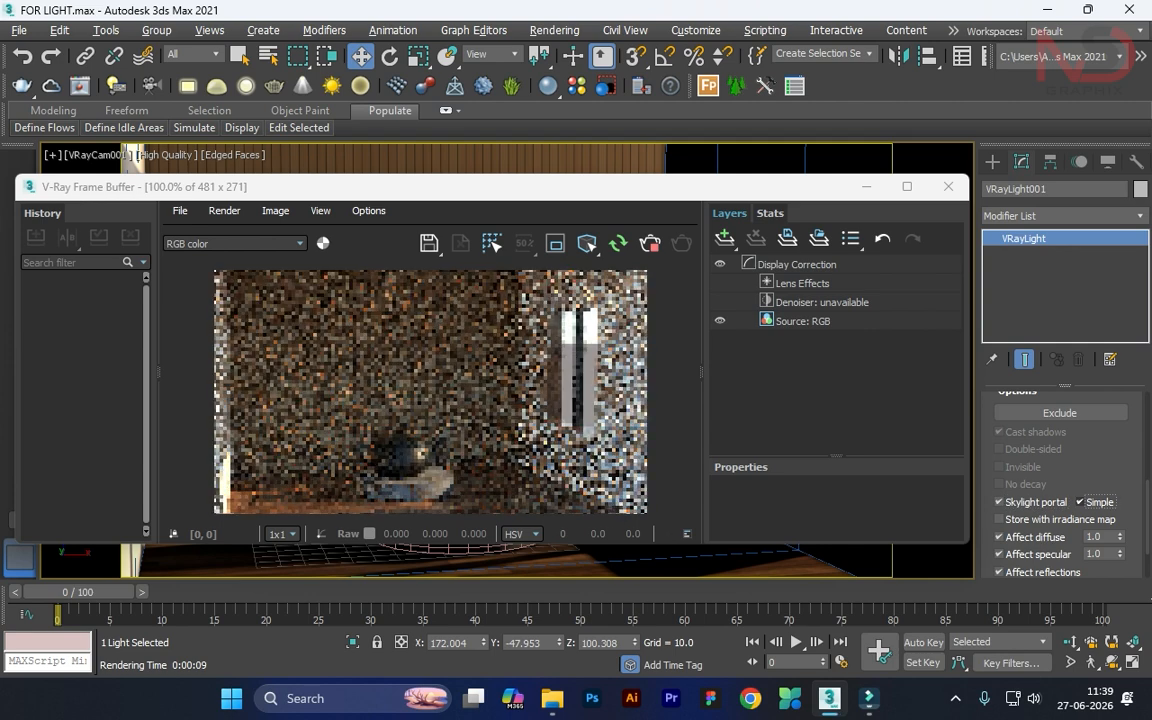
left_click(1082, 502)
left_click(1000, 502)
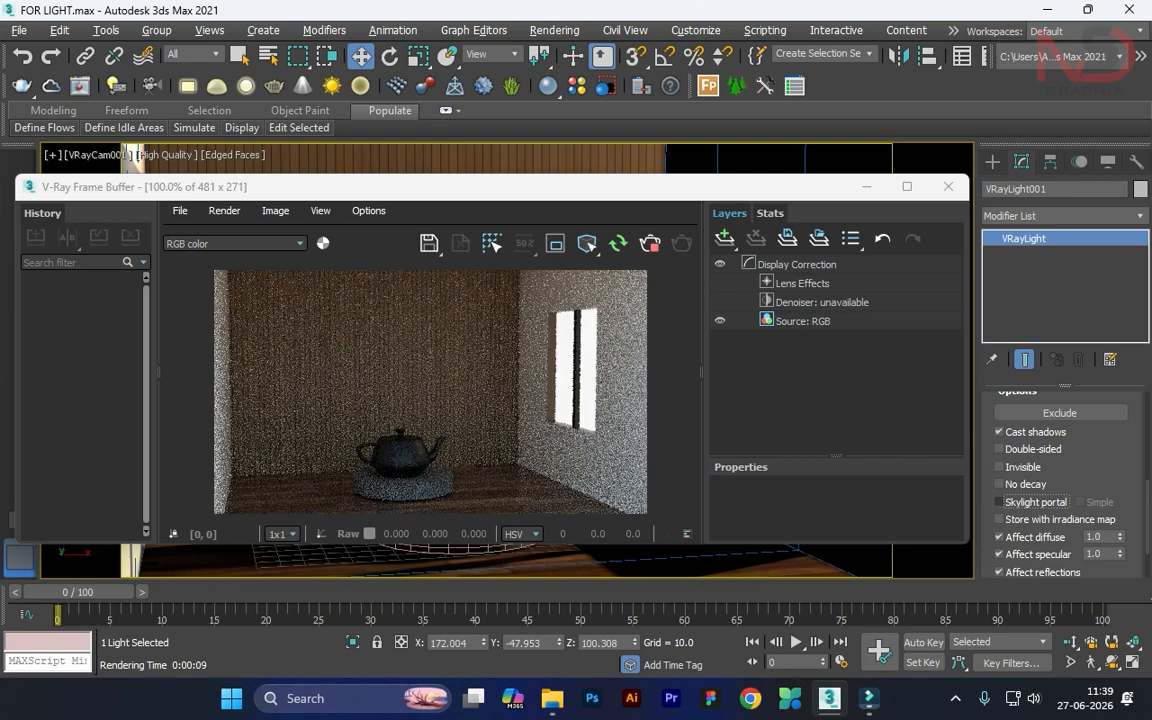
left_click(1000, 502)
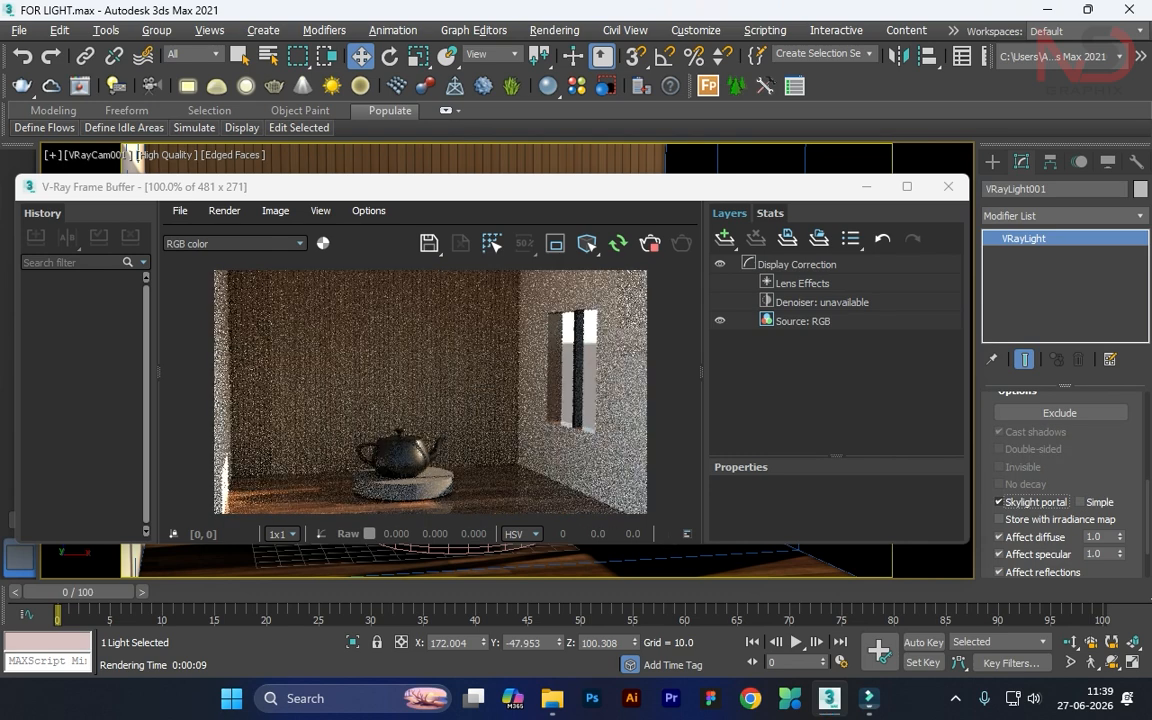
left_click(999, 502)
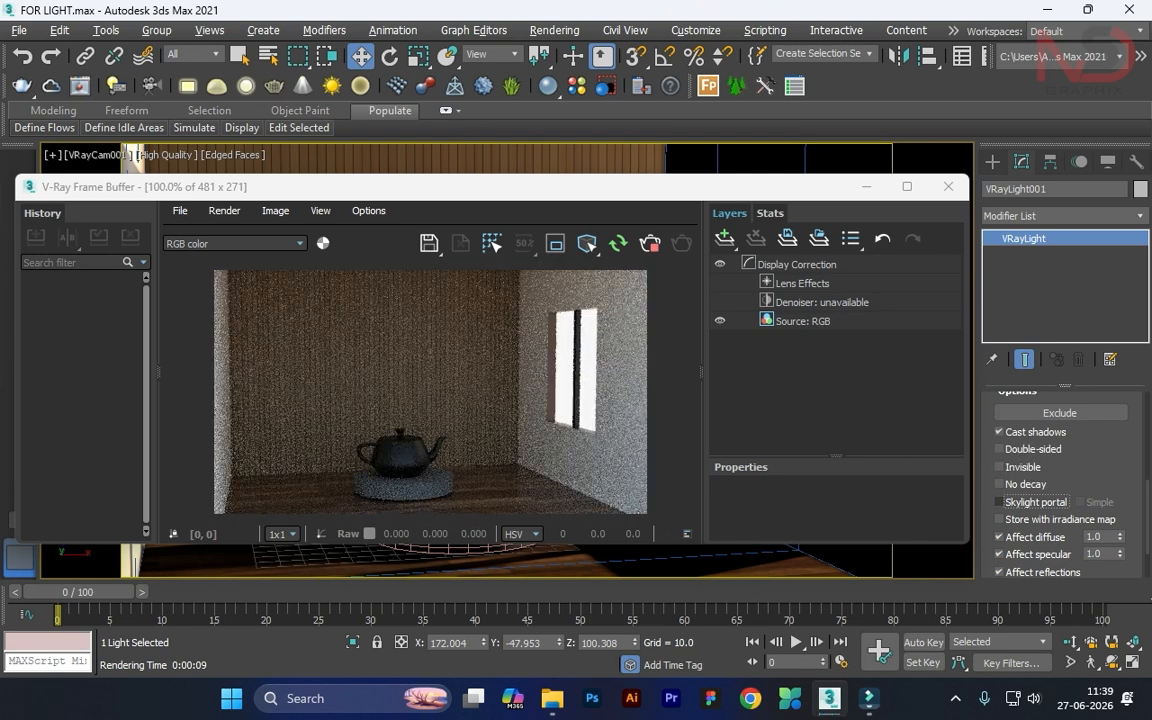
left_click(999, 502)
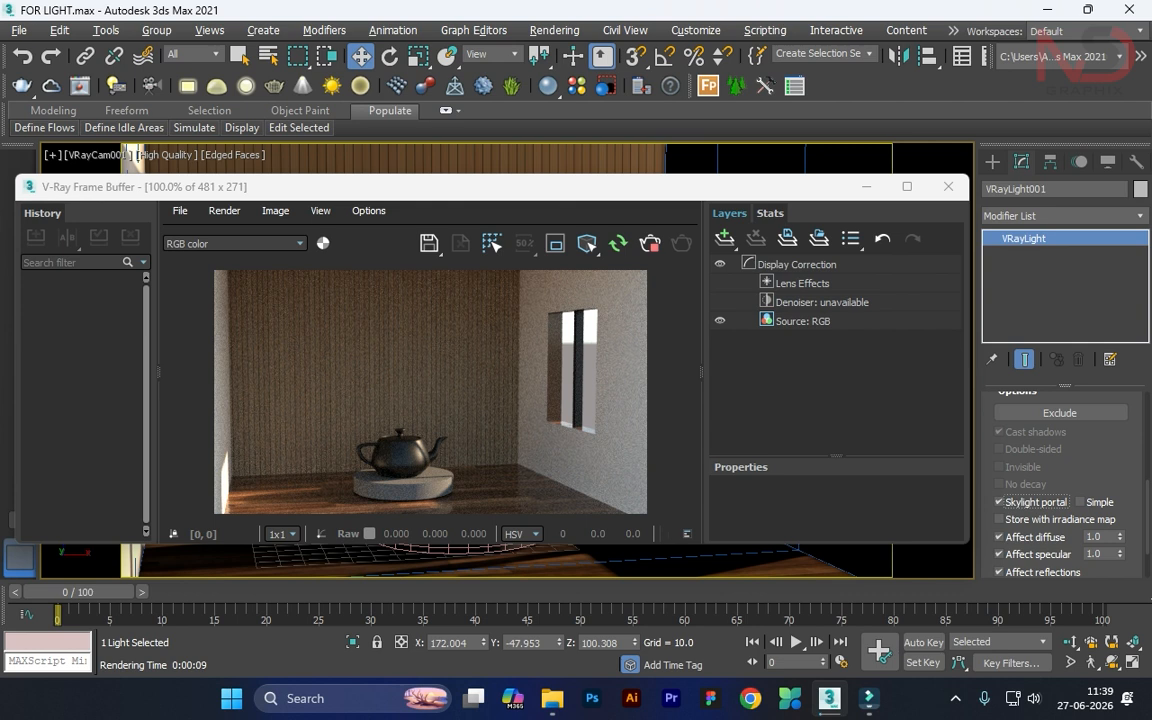
Examine the plane light's sampling and advanced options, then turn off Skylight portal.
scroll(1060, 470, "down", 1)
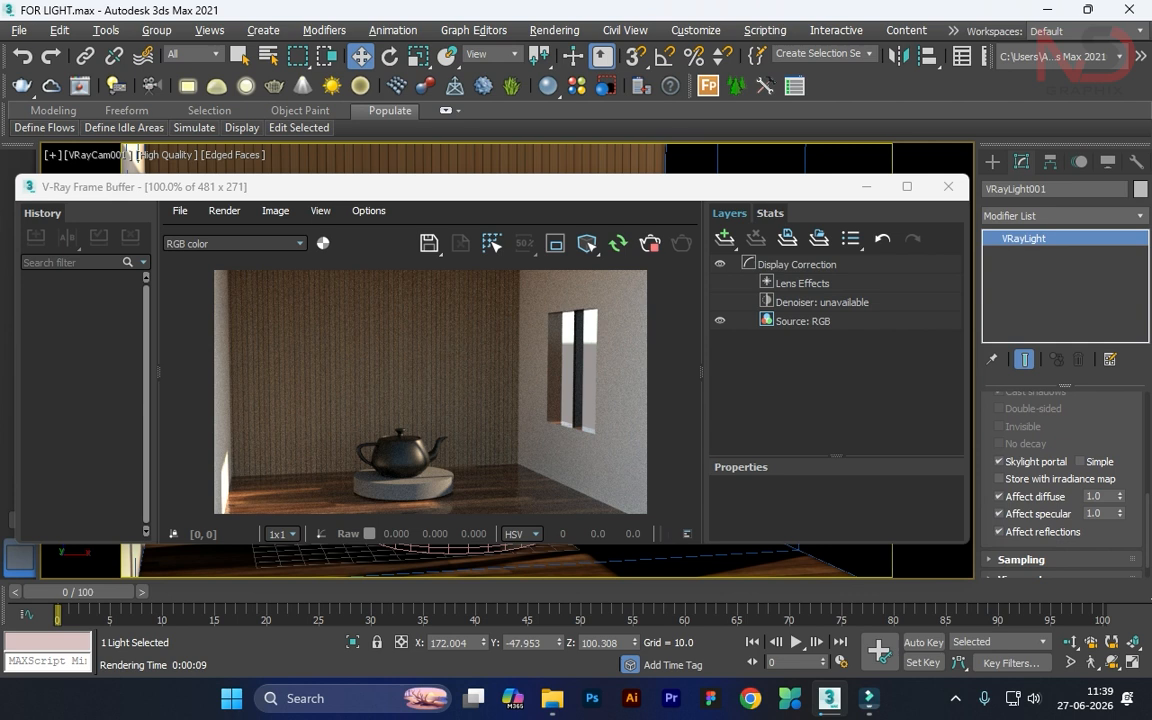
left_click(1021, 560)
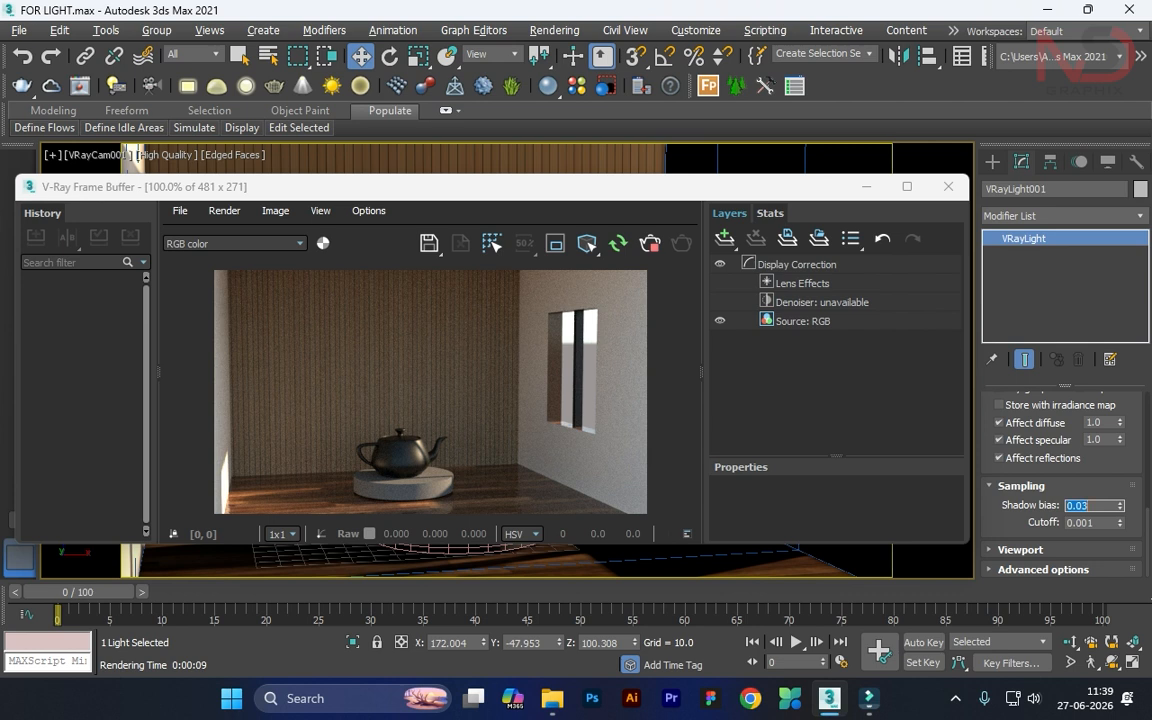
left_click_drag(1016, 514, 1016, 514)
left_click(1043, 569)
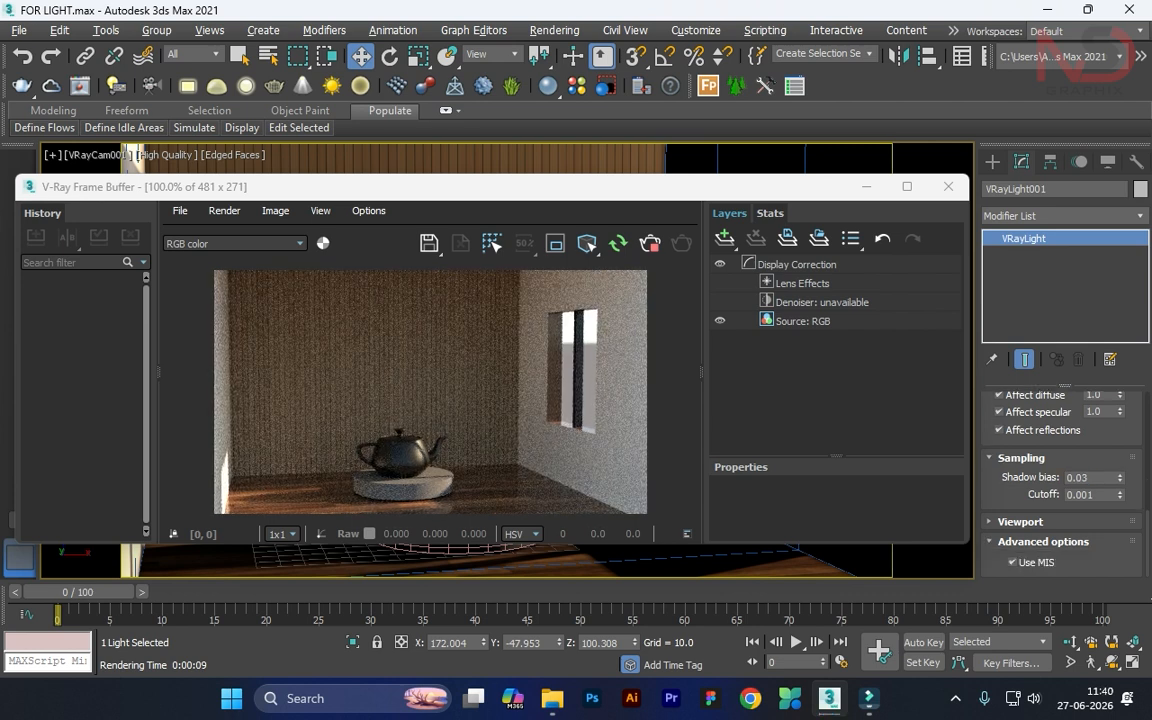
scroll(1060, 470, "up", 15)
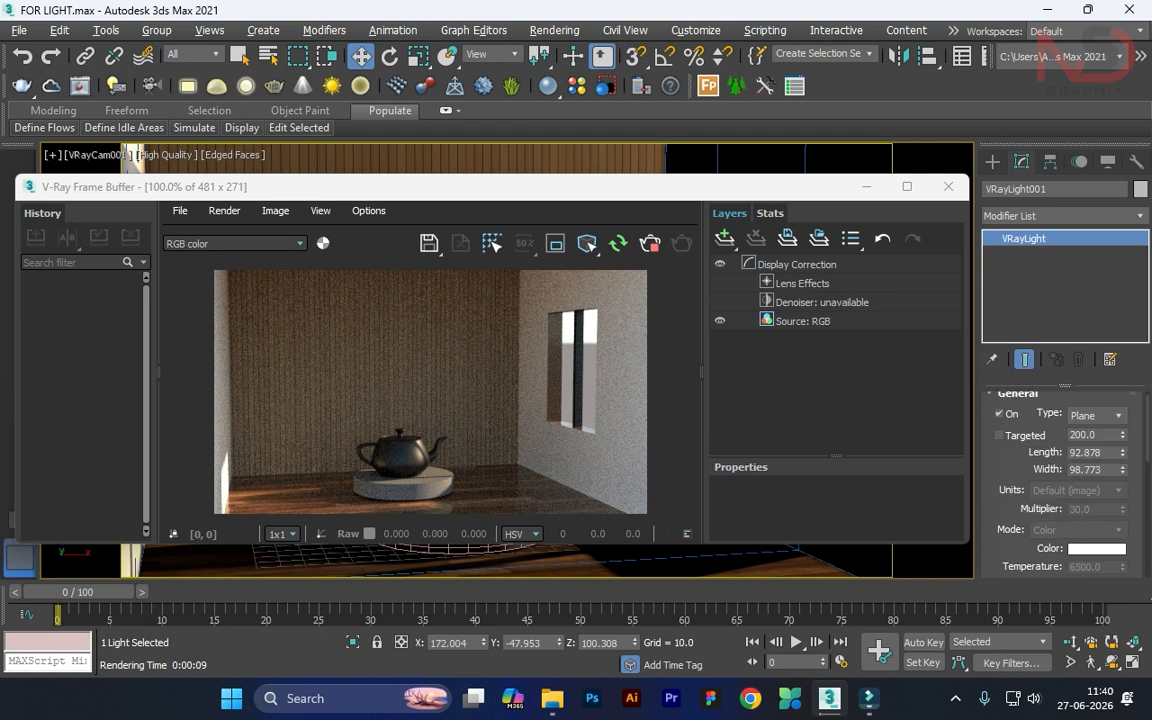
scroll(1060, 470, "down", 12)
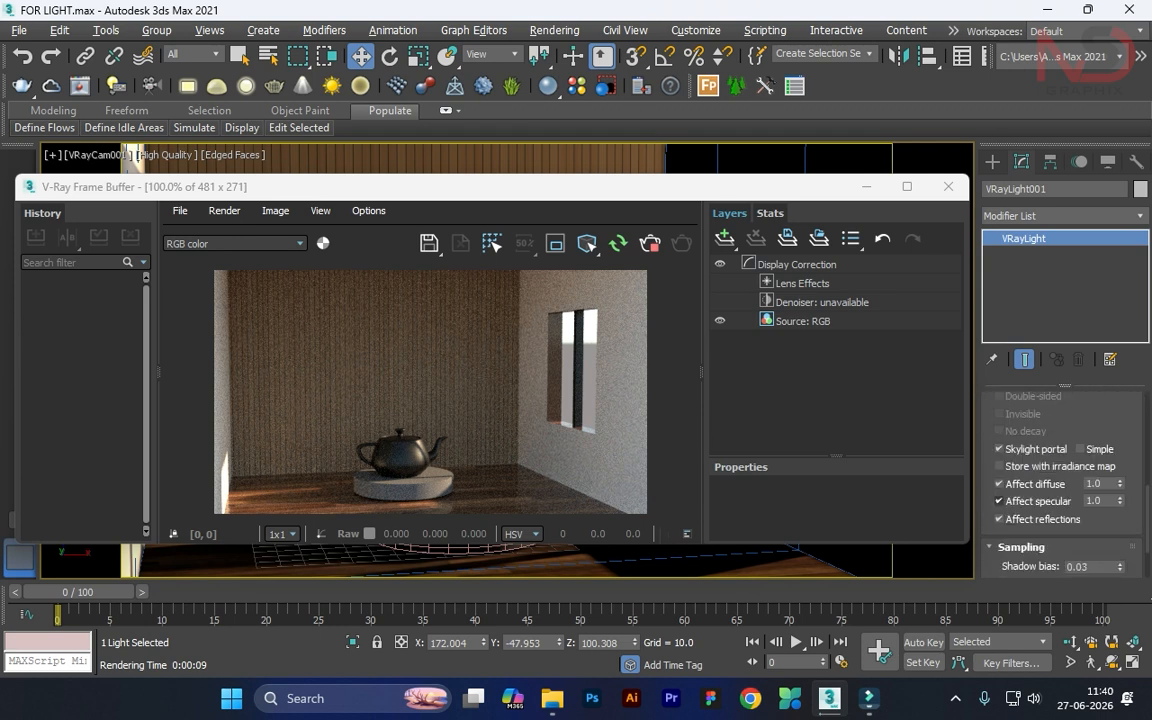
left_click(998, 449)
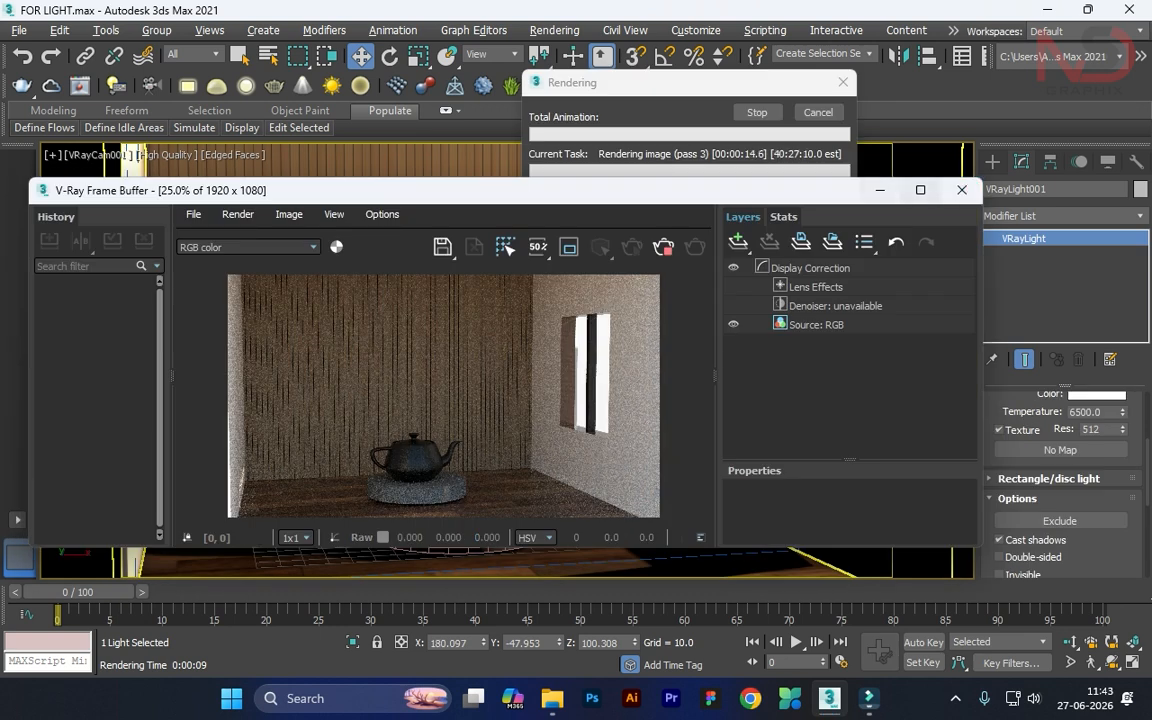
Put the frame buffer away, cancel the running render and delete the plane light at the window.
left_click(880, 190)
left_click(843, 82)
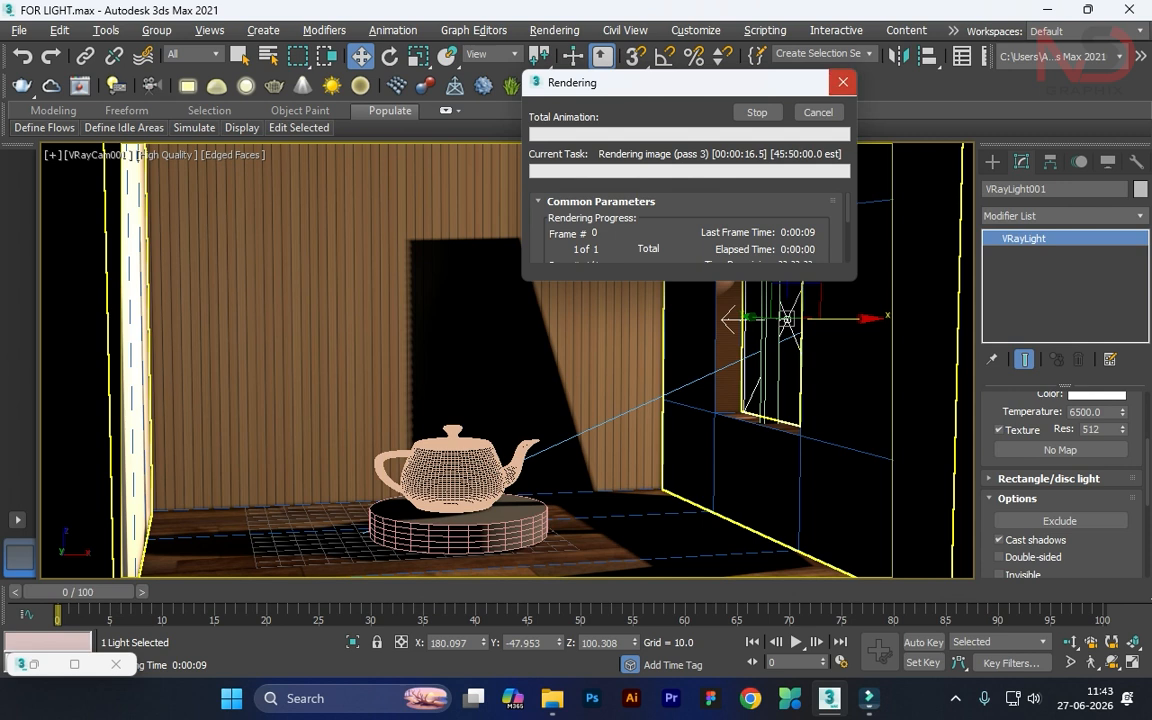
key("Delete")
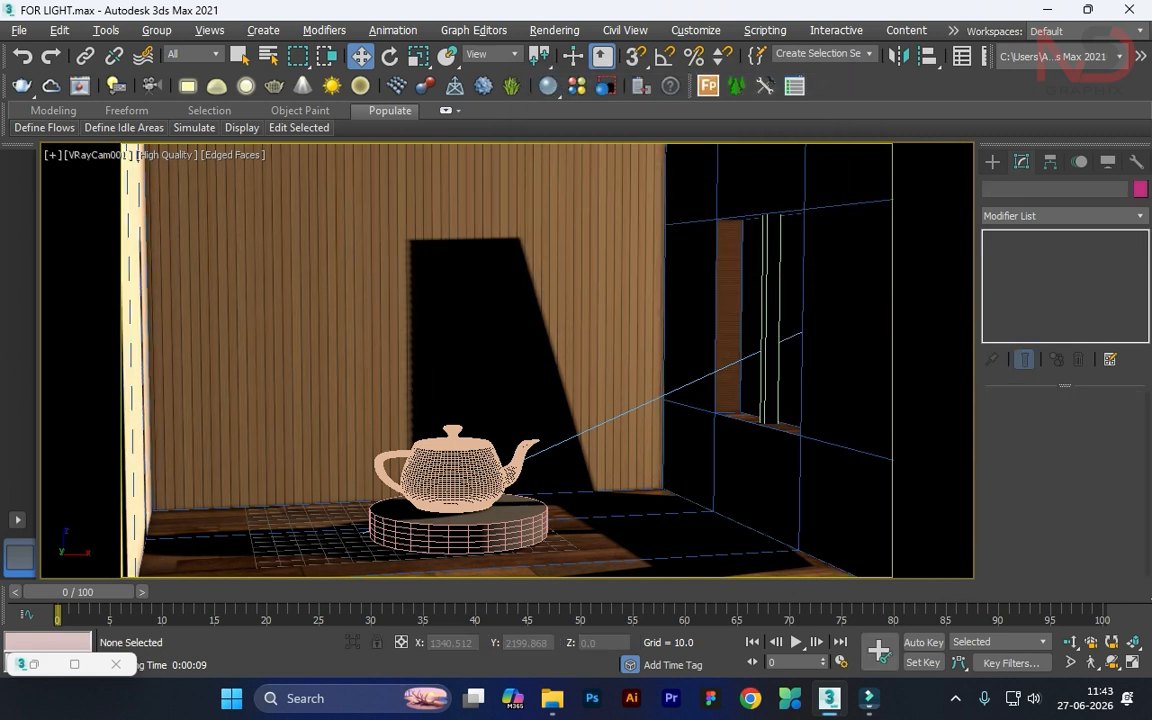
Inspect the sun's position and aim relative to the window in the front, camera and top views.
key("alt+w")
middle_click(746, 270, "alt")
key("alt+w")
key("f")
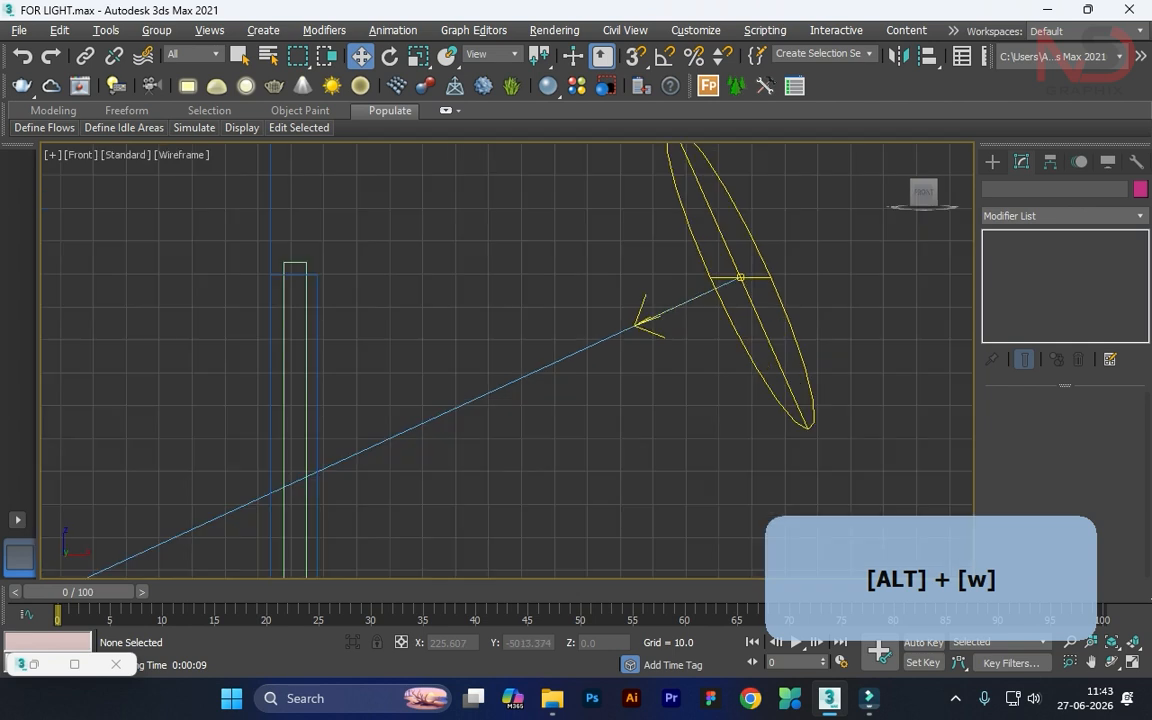
key("alt+w")
middle_click(535, 455)
key("alt+w")
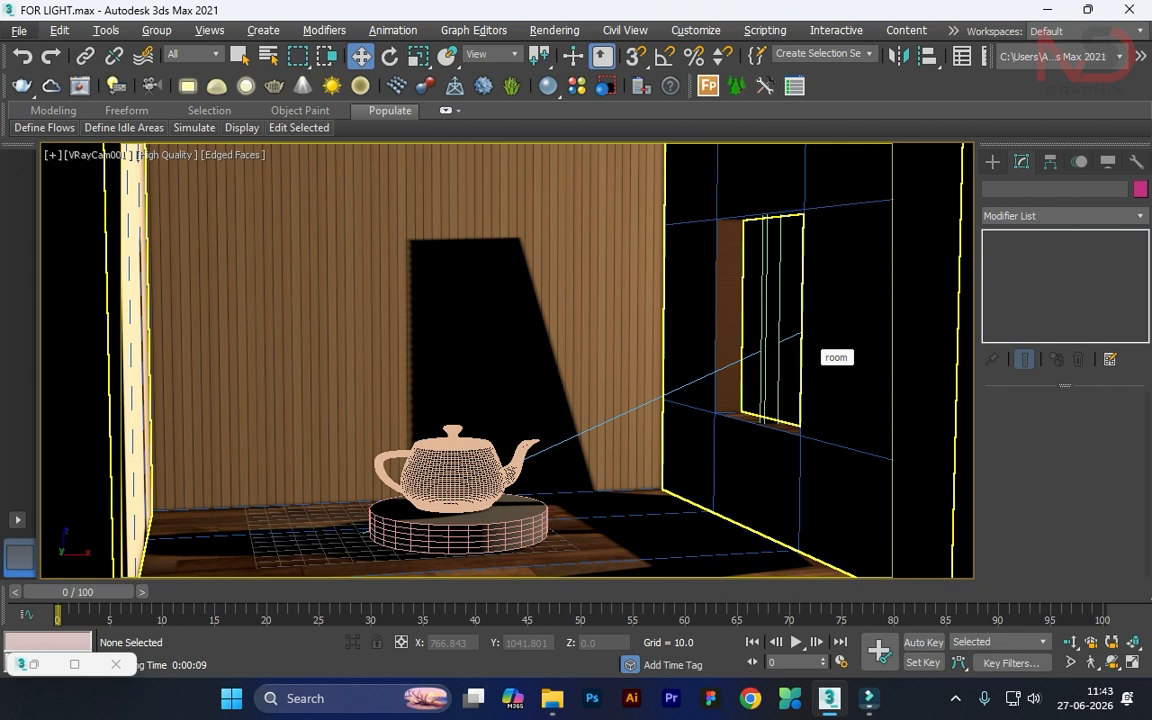
key("alt+w")
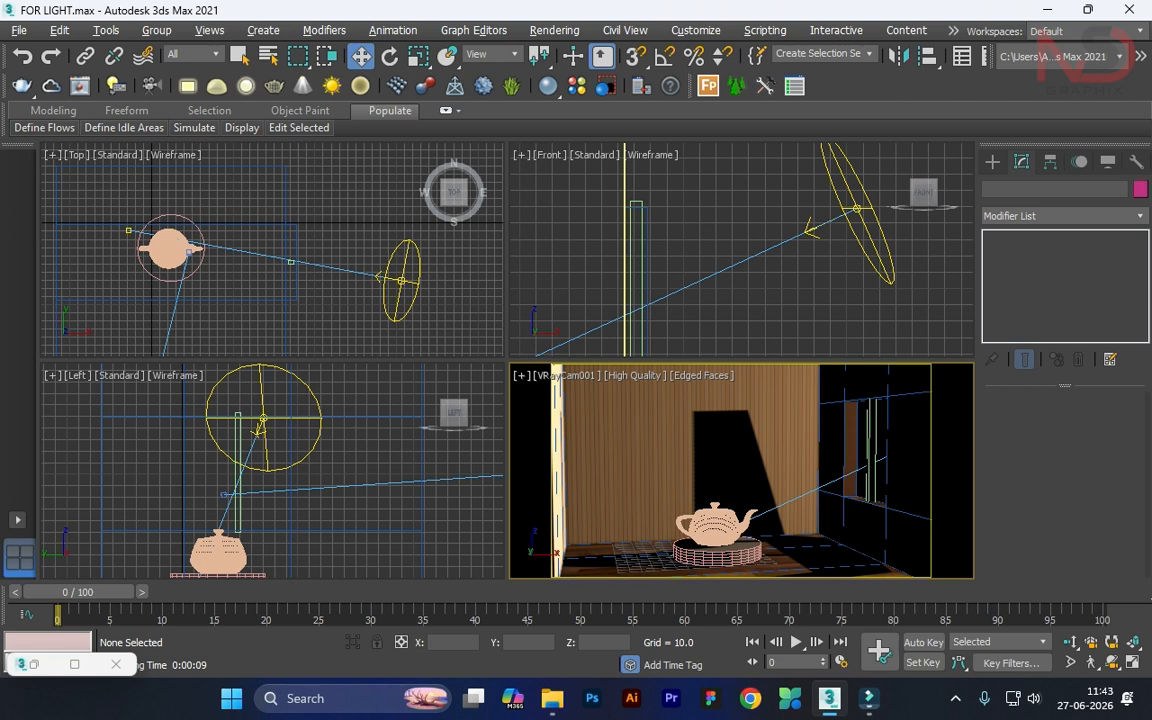
middle_click(741, 470, "alt")
key("alt+w")
key("alt+w")
middle_click(272, 250, "alt")
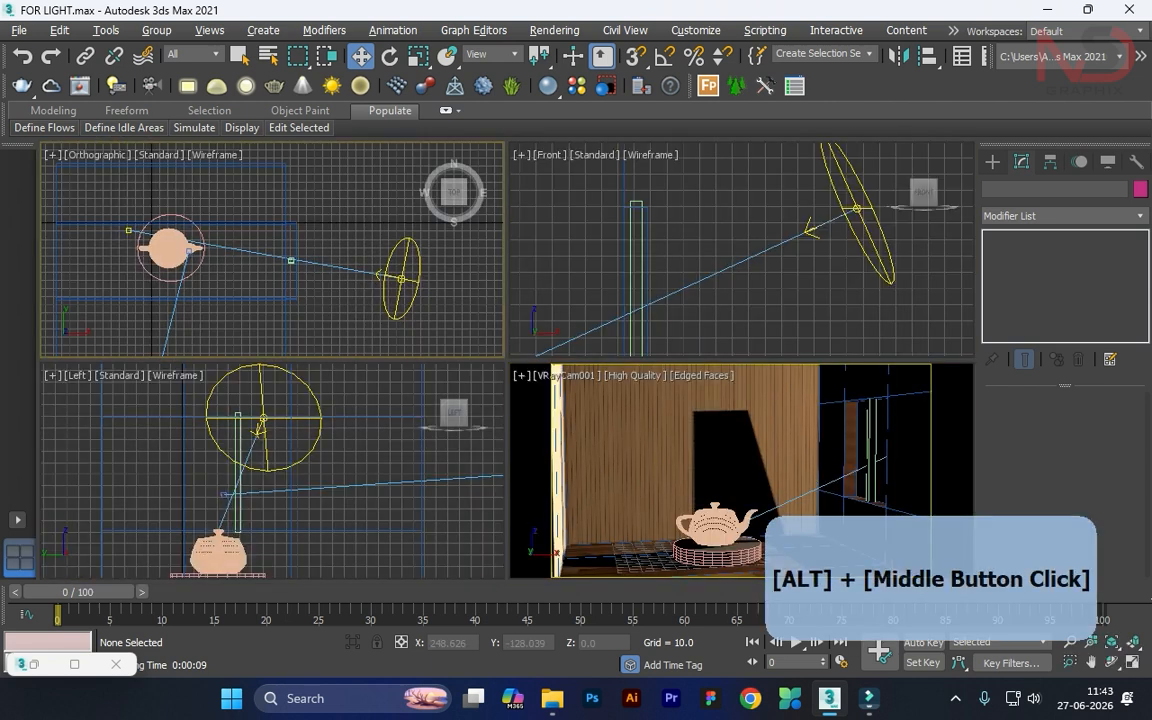
Move the VRay camera closer to about X -112, Y -375, Z 129 so the teapot and window are framed together.
key("alt+w")
middle_click_drag(269, 545, 450, 357)
scroll(449, 455, "down", 6)
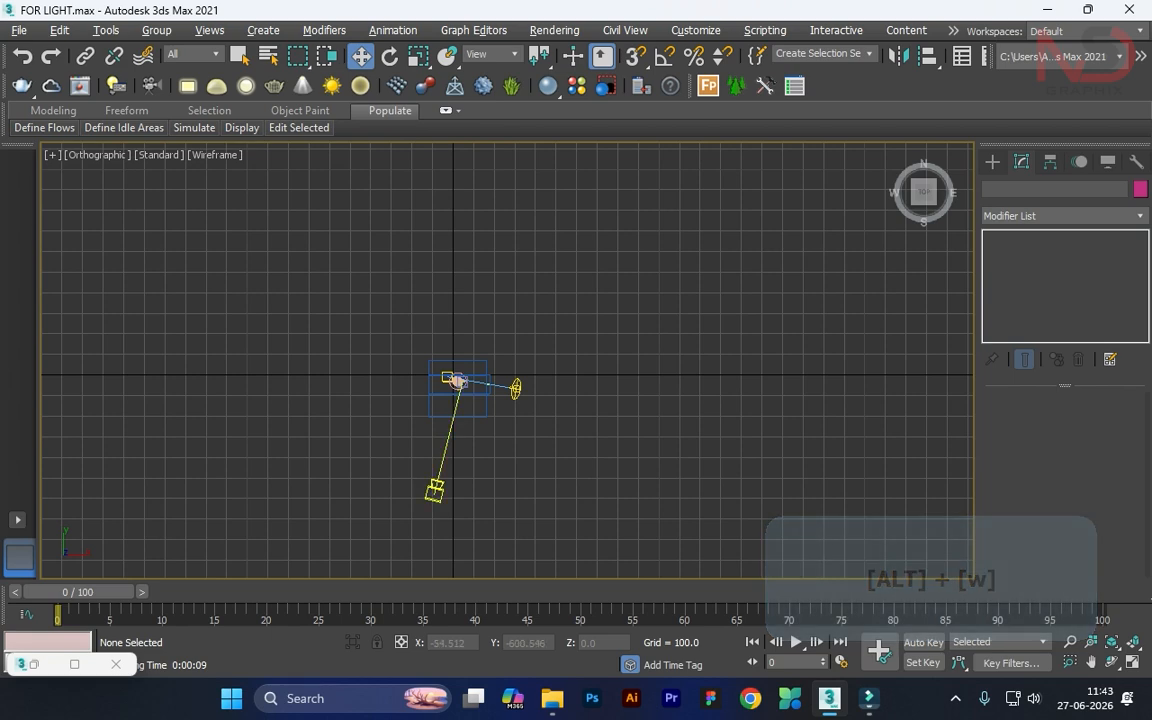
left_click(435, 491)
key("alt+w")
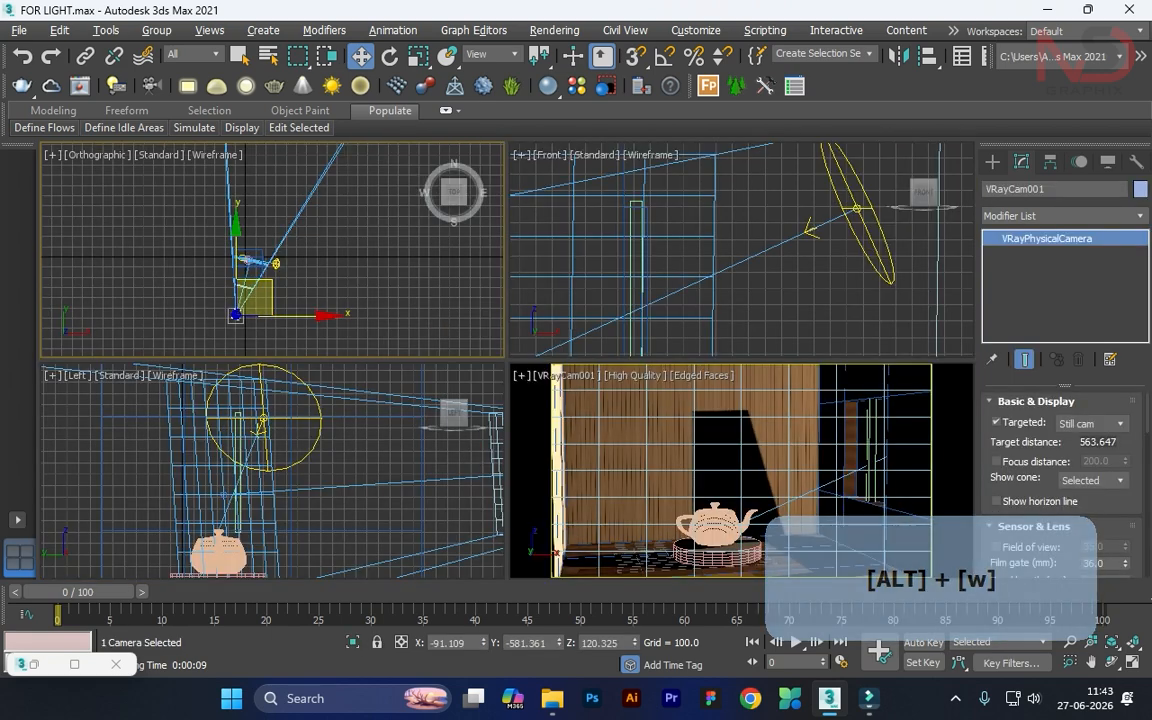
left_click_drag(240, 272, 245, 271)
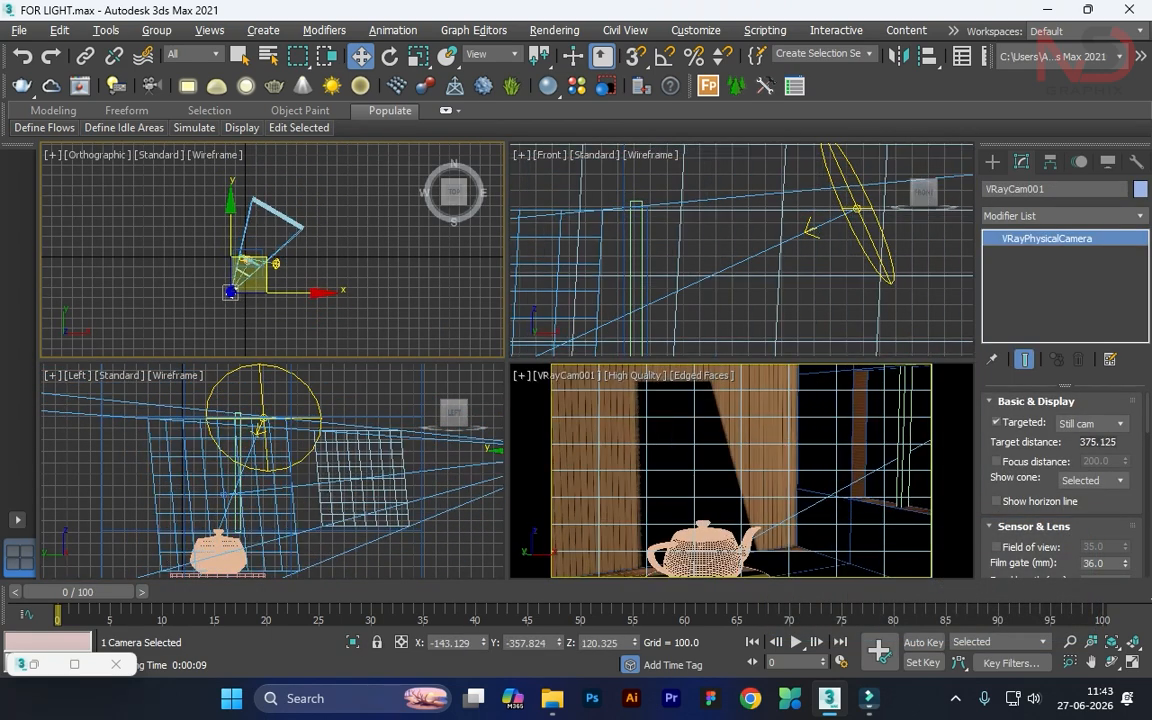
key("alt+w")
middle_click_drag(790, 335, 703, 362)
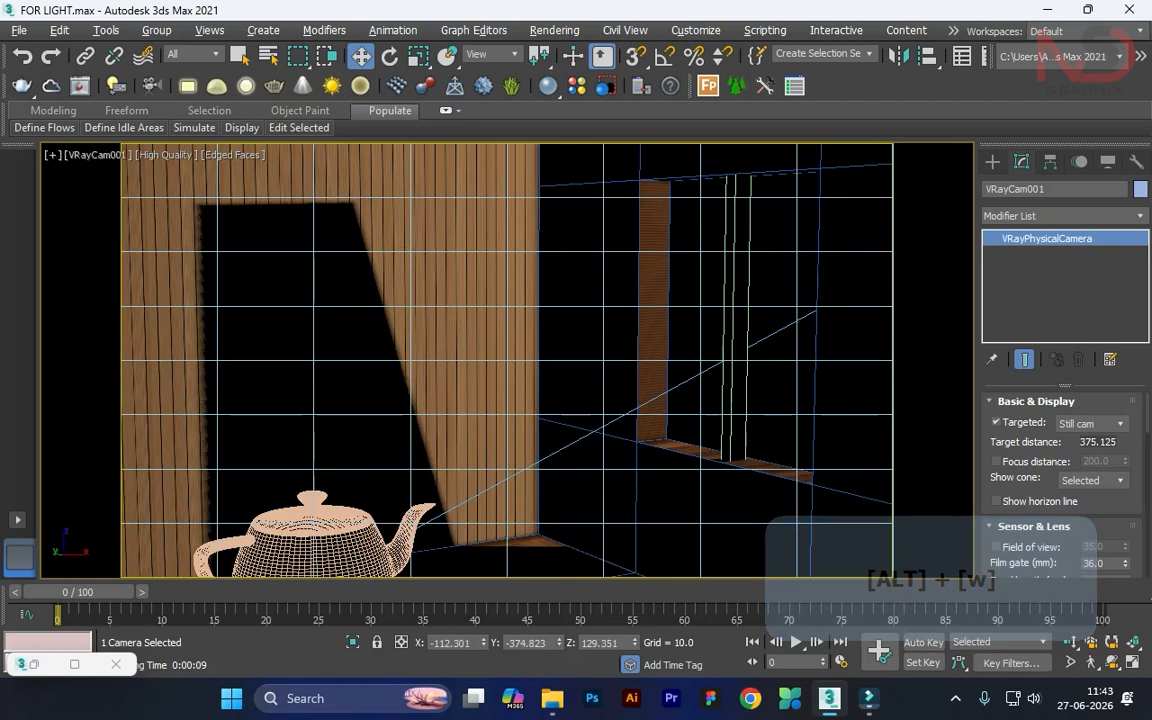
left_click(862, 338)
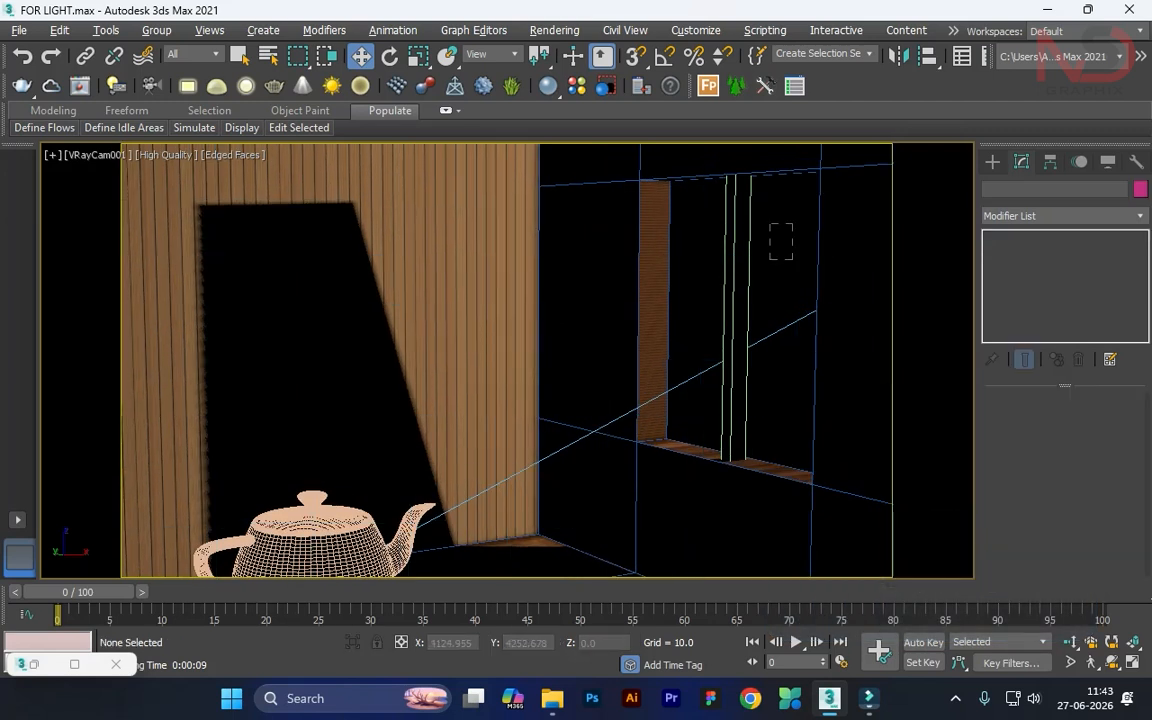
Draw a Plane about 98.8 by 92.9 over the window opening in the left view, with snapping on.
key("alt+w")
middle_click(735, 290, "alt")
middle_click(360, 440, "alt")
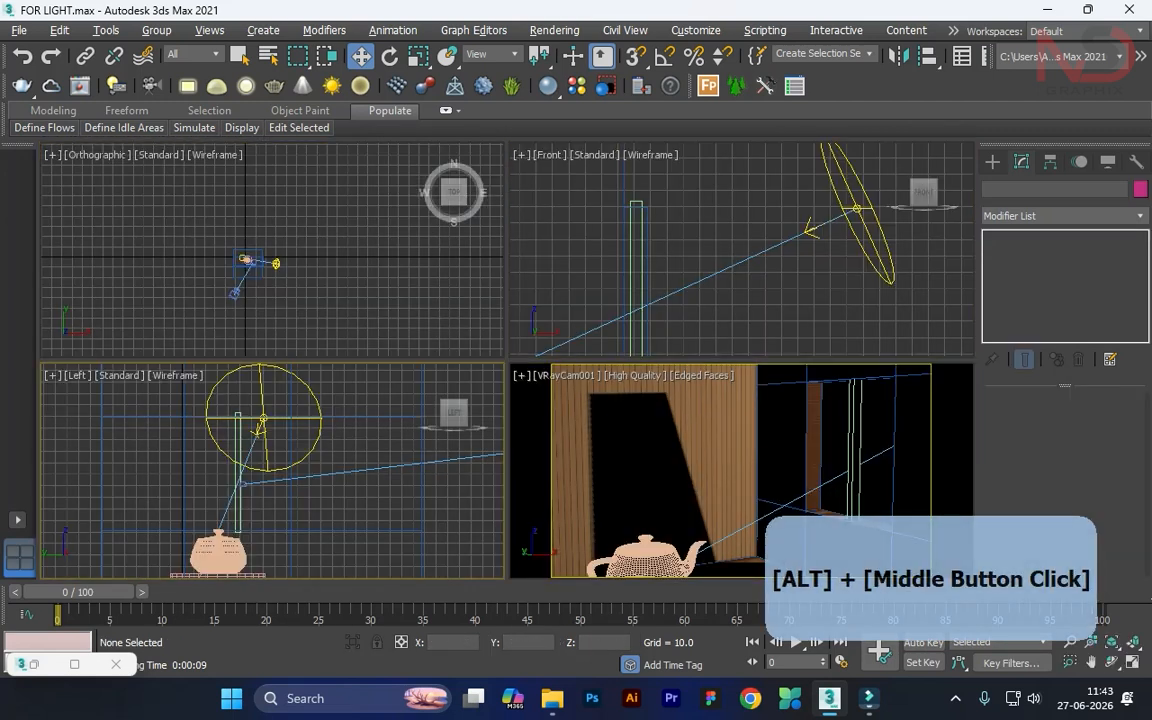
key("alt+w")
middle_click_drag(470, 438, 493, 398)
key("alt+w")
key("alt+w")
left_click(992, 162)
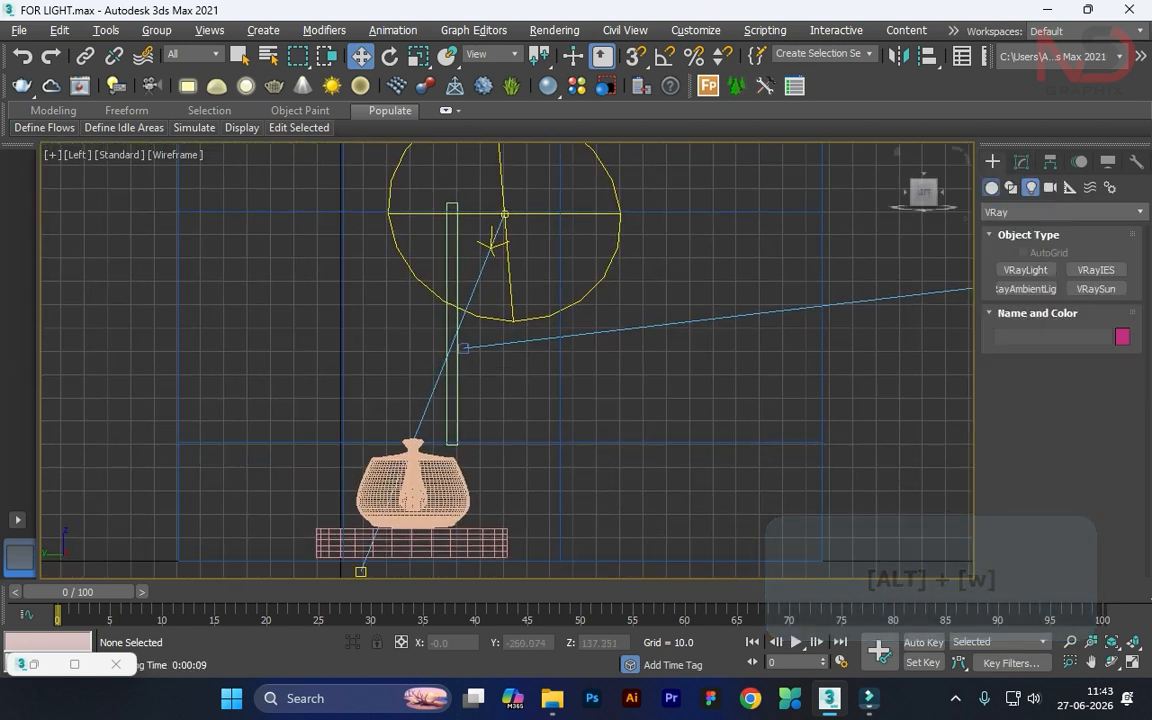
left_click(991, 188)
left_click(1095, 345)
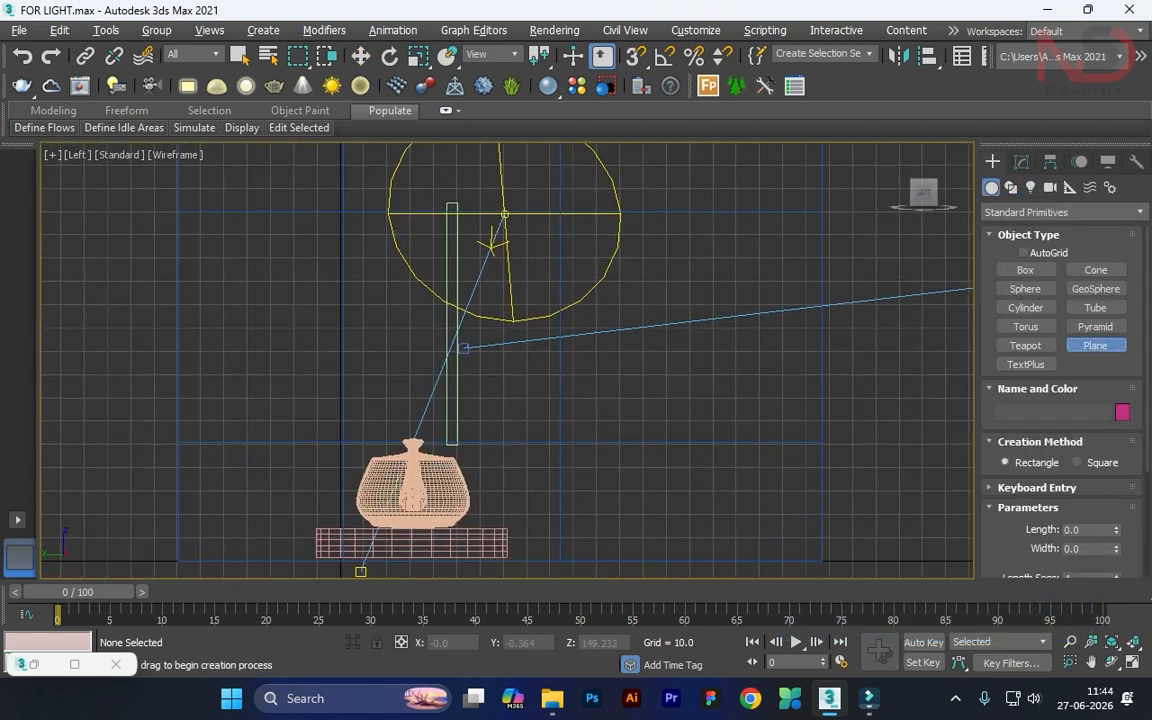
key("s")
left_click_drag(343, 211, 560, 443)
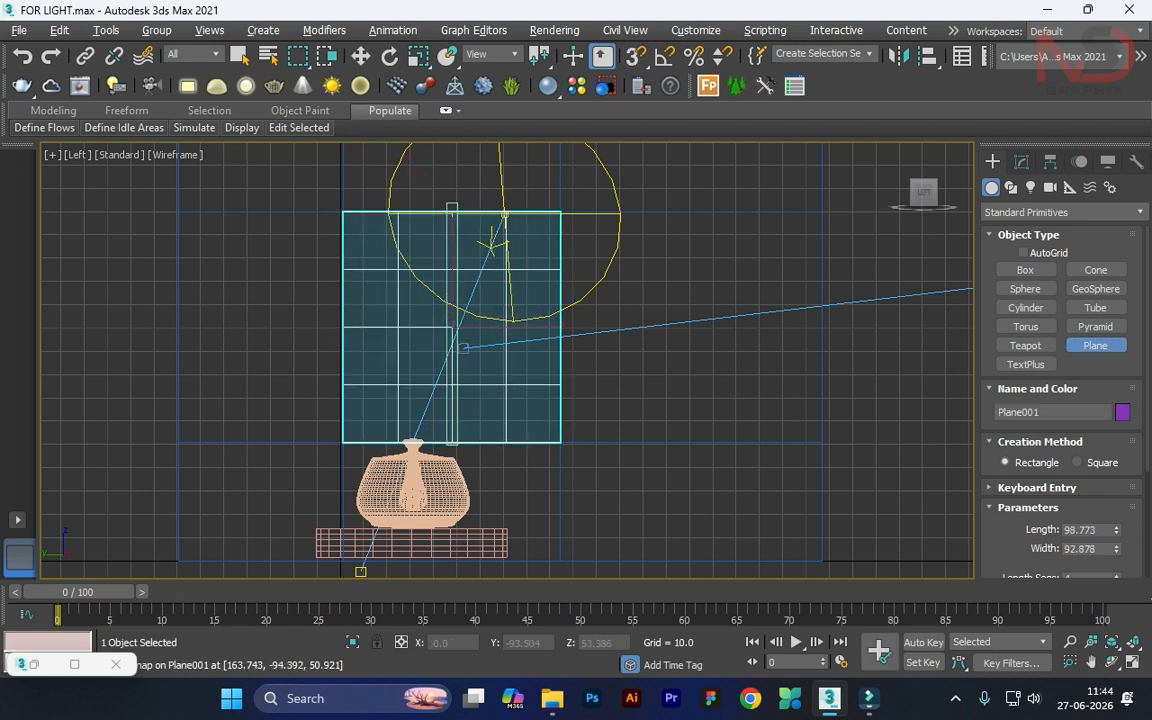
Move the plane about 14 units along X in the front view so it sits just outside the window.
key("w")
key("alt+w")
key("alt+w")
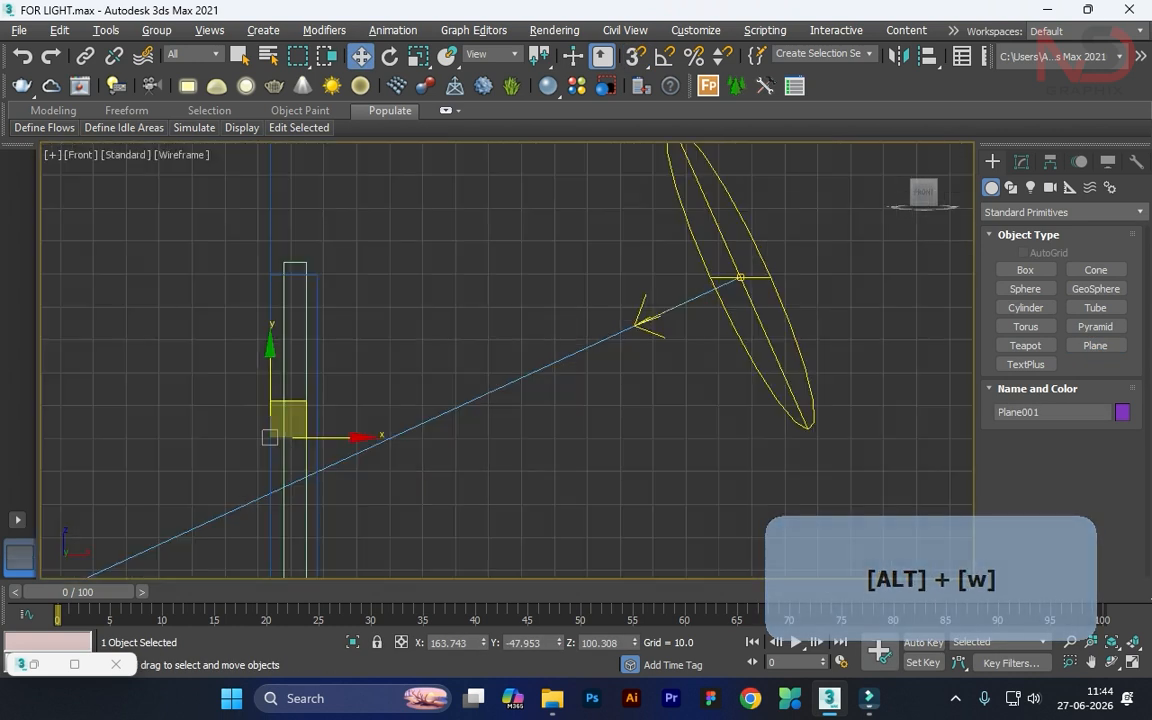
left_click_drag(325, 437, 372, 437)
key("alt+w")
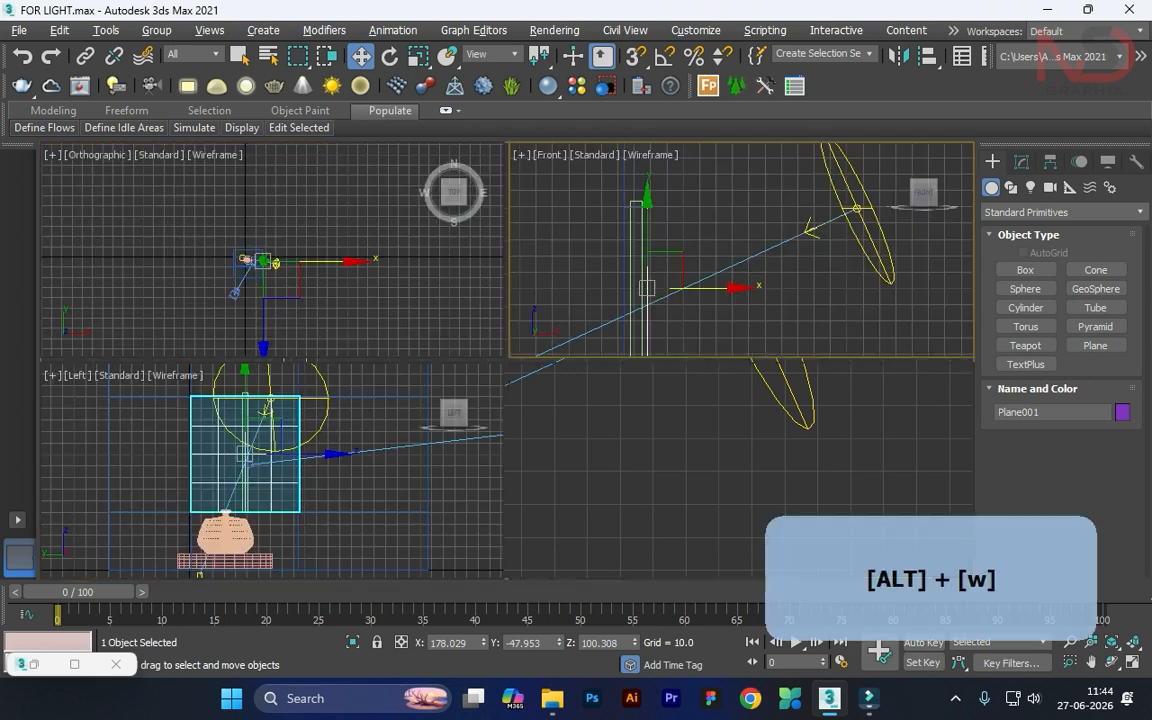
Change the camera viewport to a Perspective view with Standard shading and isolate the window plane.
middle_click(507, 360, "alt")
key("alt+w")
key("z")
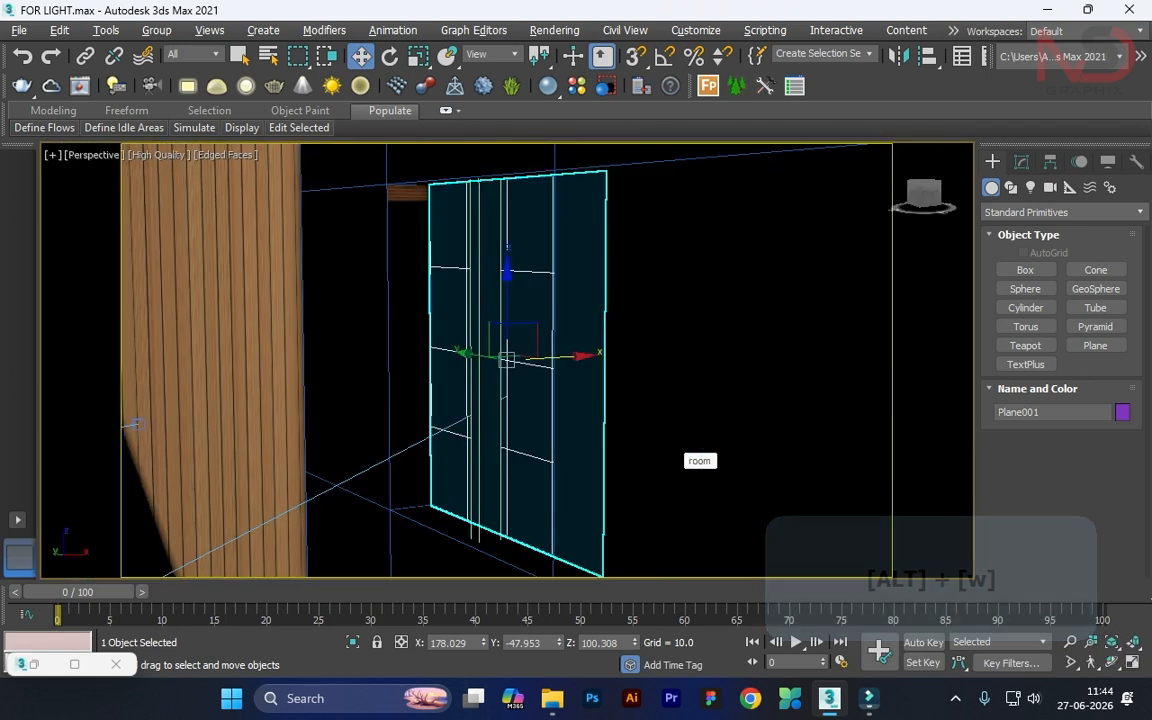
scroll(684, 440, "down", 5)
middle_click_drag(684, 440, 612, 432, "alt")
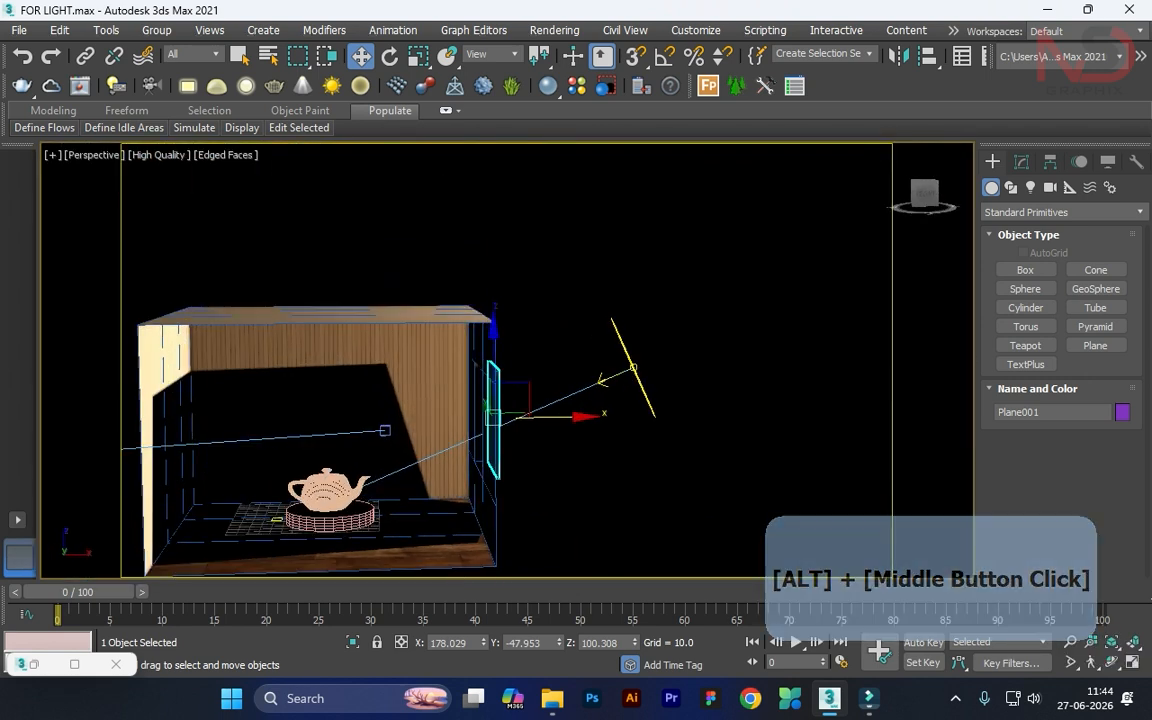
left_click(158, 155)
left_click(200, 257)
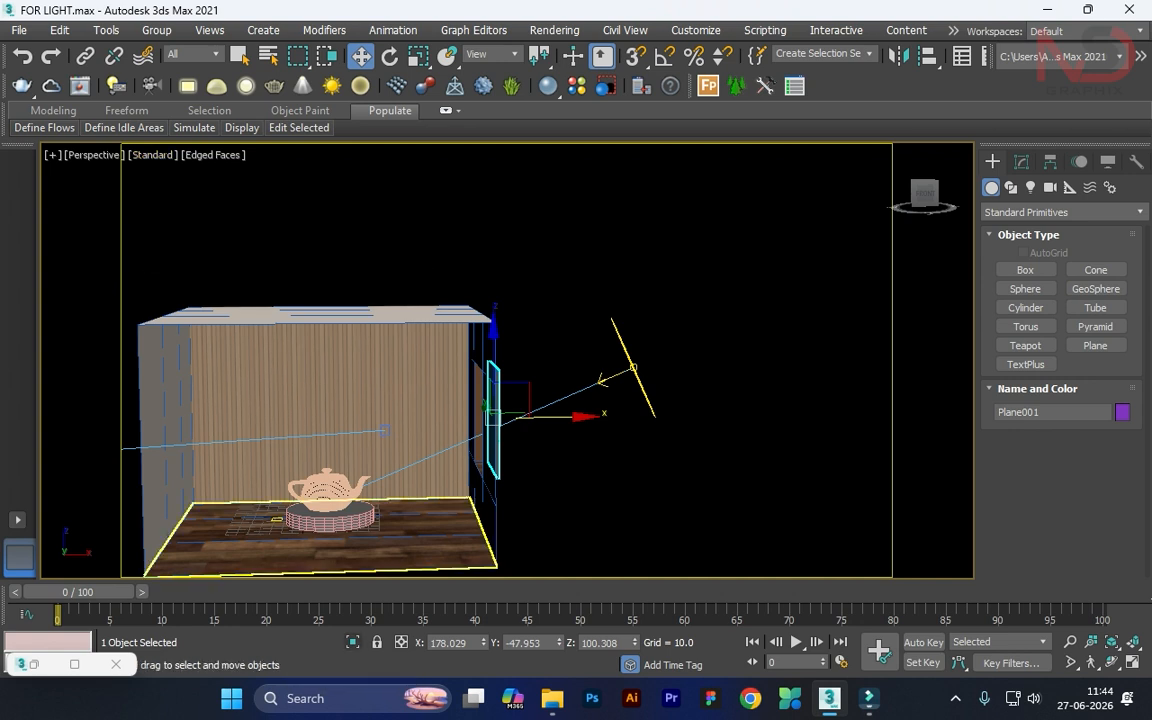
left_click(353, 642)
middle_click_drag(560, 400, 762, 402, "alt")
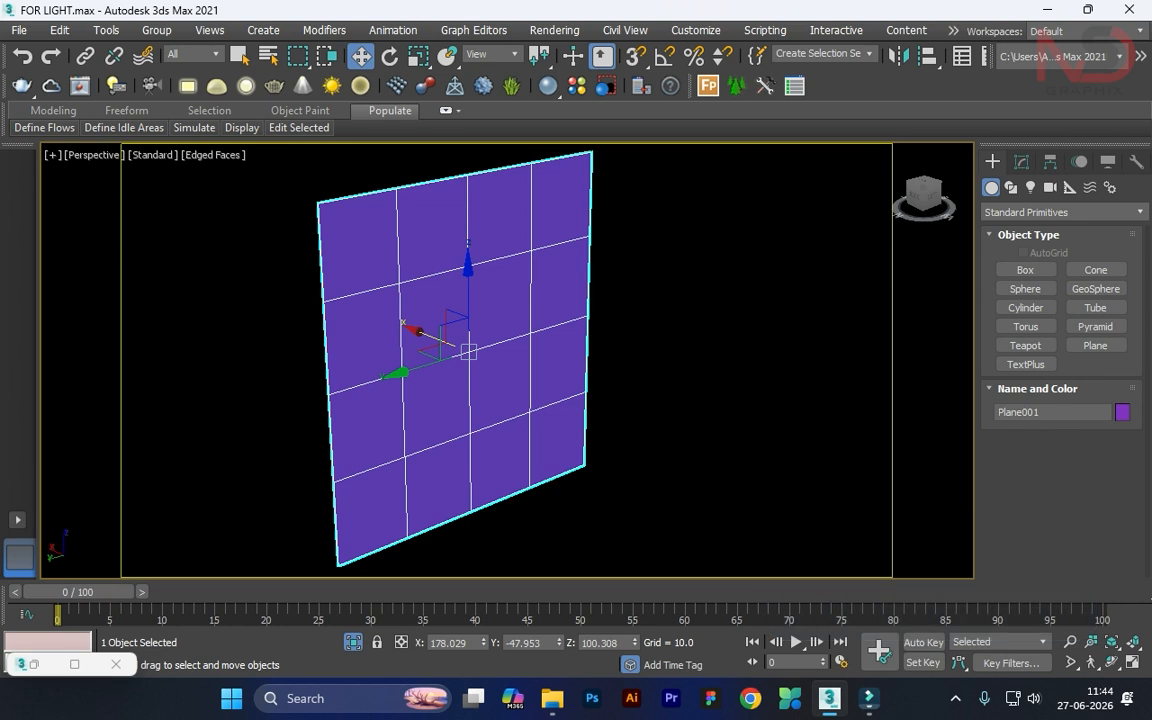
Change the unused gray Physical Material in slot 21 to a VRayLightMtl with a color multiplier of 40.
key("m")
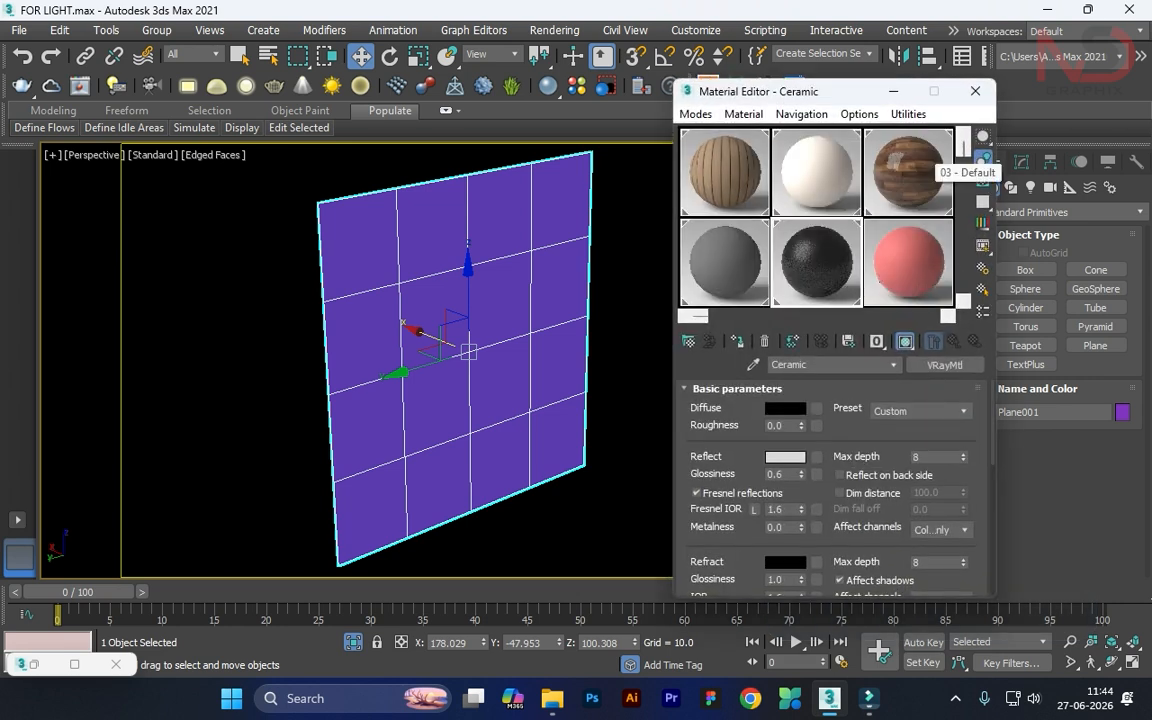
scroll(860, 150, "down", 1)
scroll(816, 215, "down", 2)
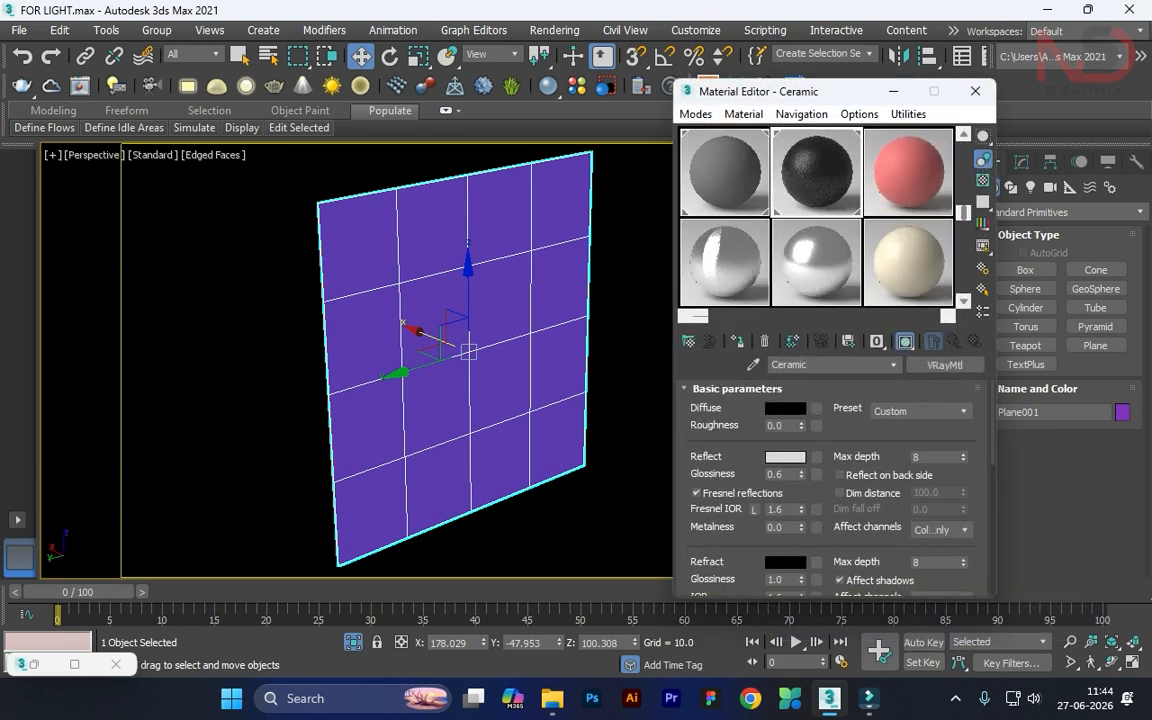
scroll(816, 215, "down", 2)
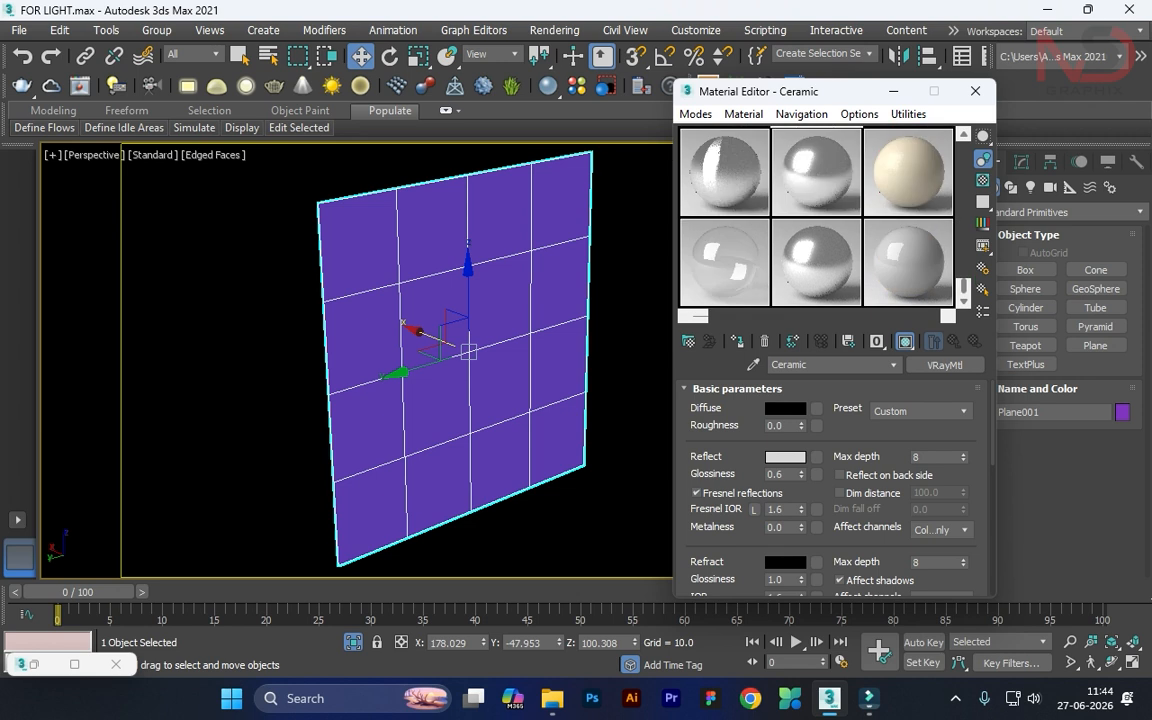
left_click(908, 262)
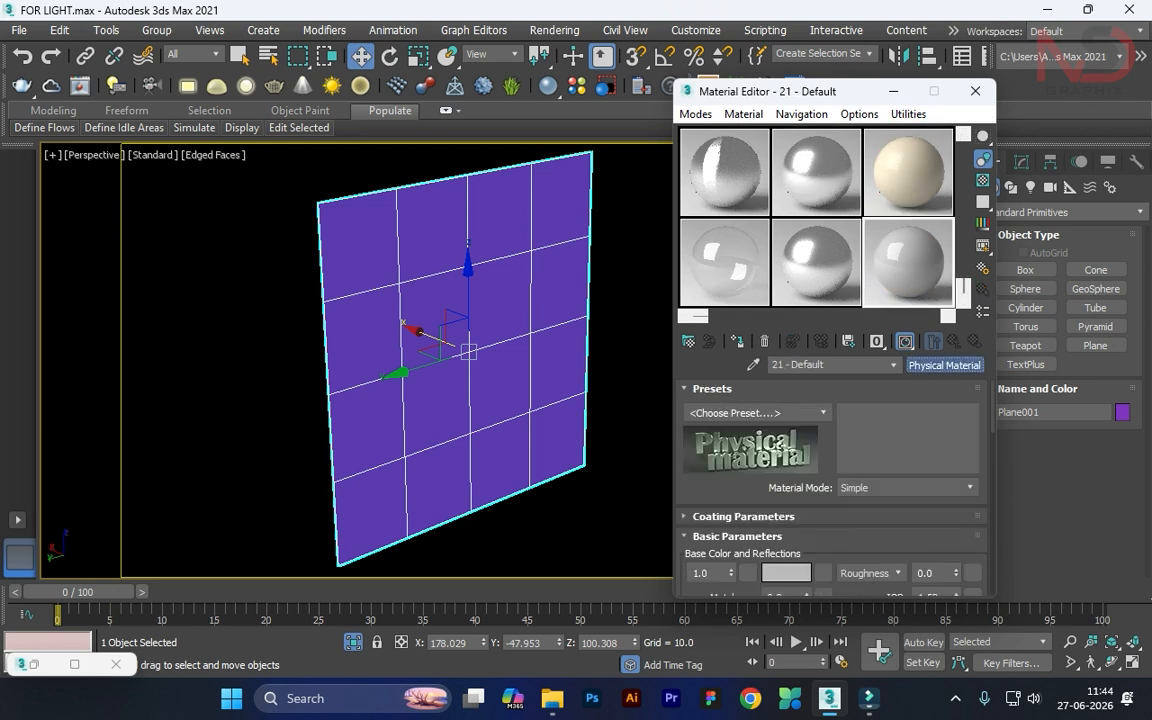
left_click(944, 364)
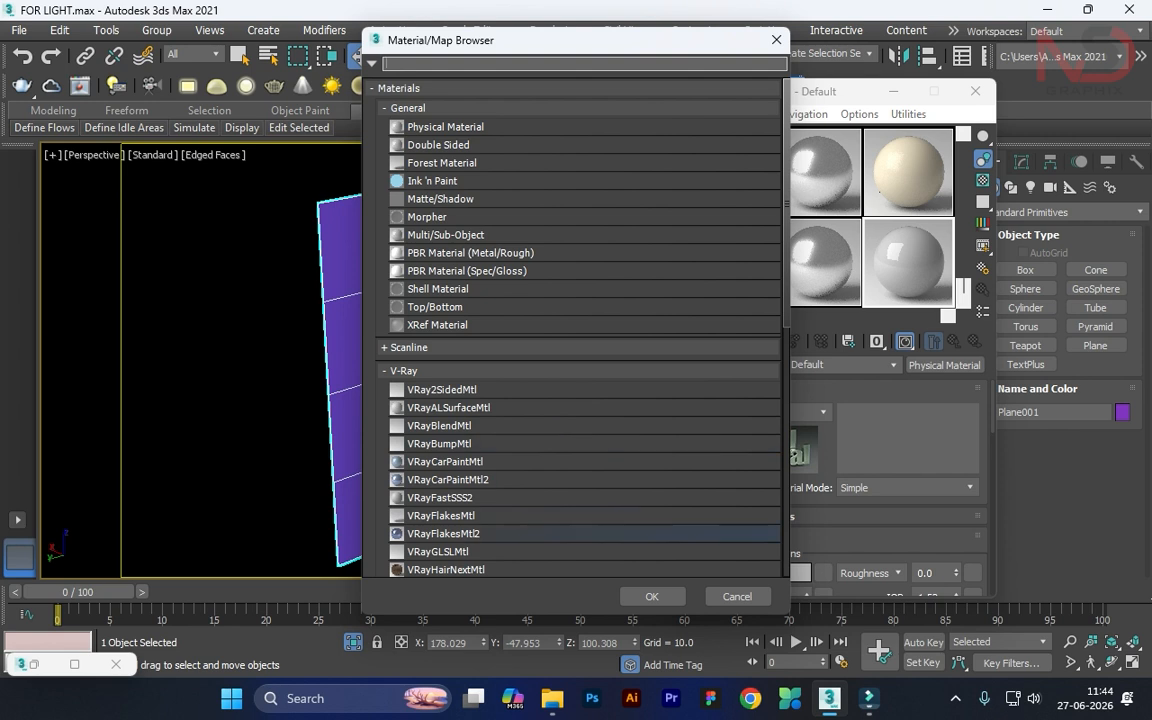
scroll(520, 530, "down", 1)
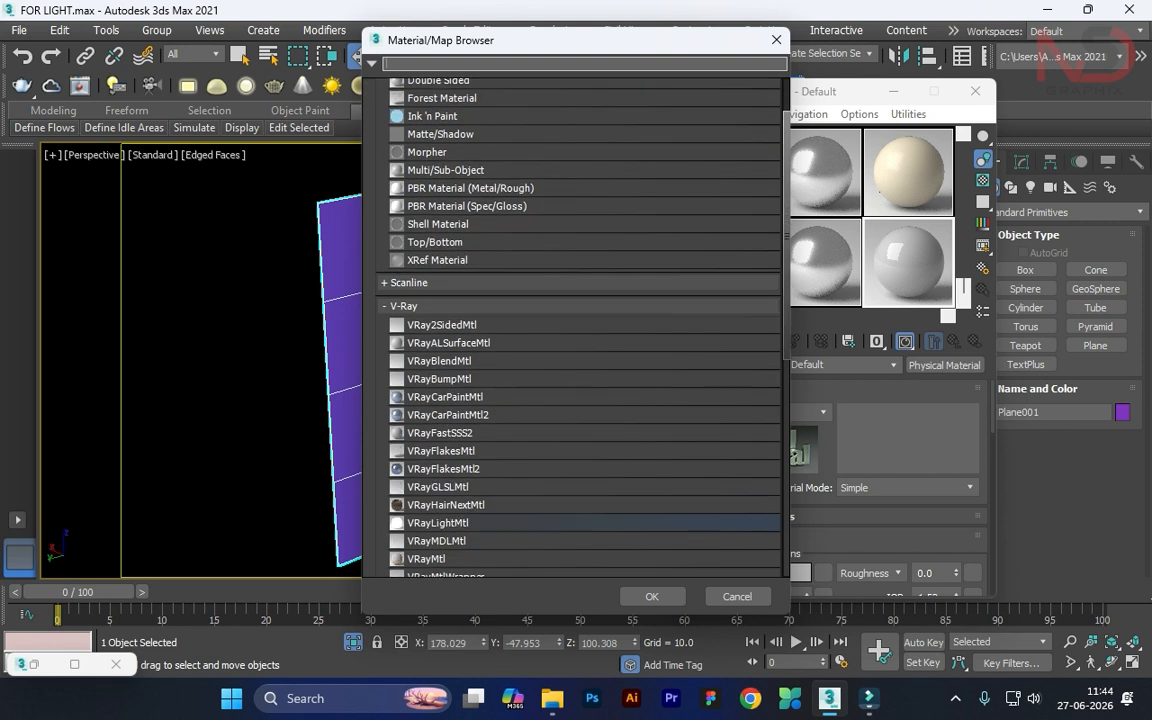
left_click(440, 522)
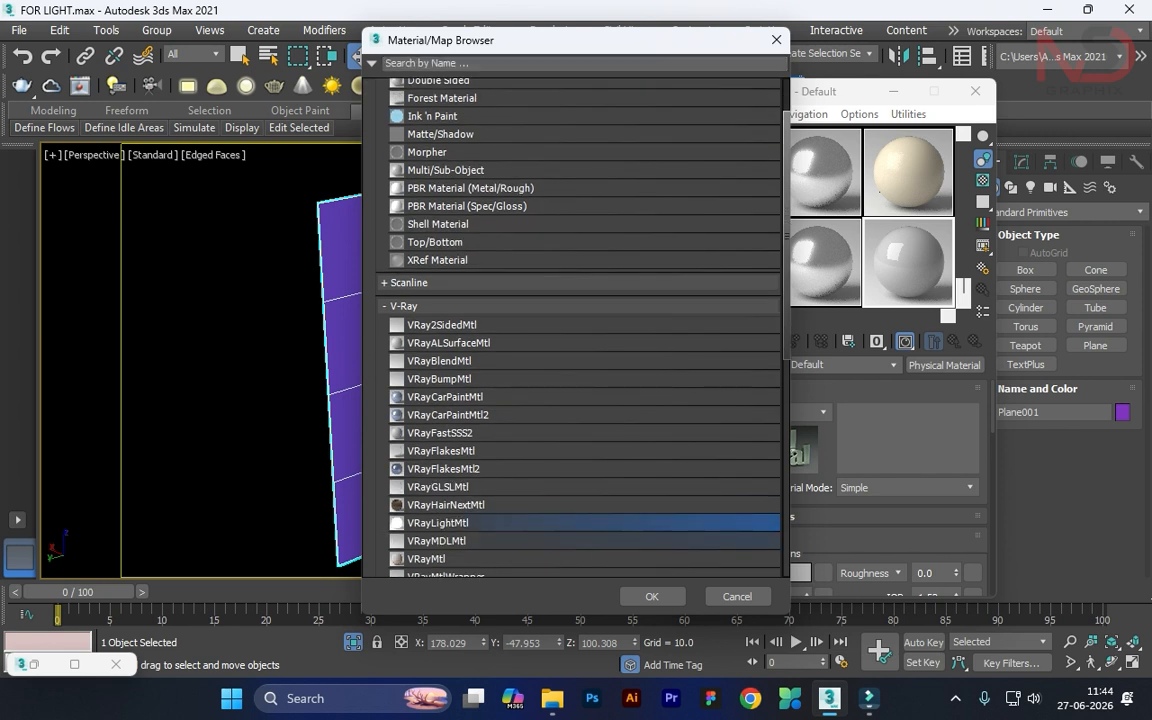
left_click(652, 596)
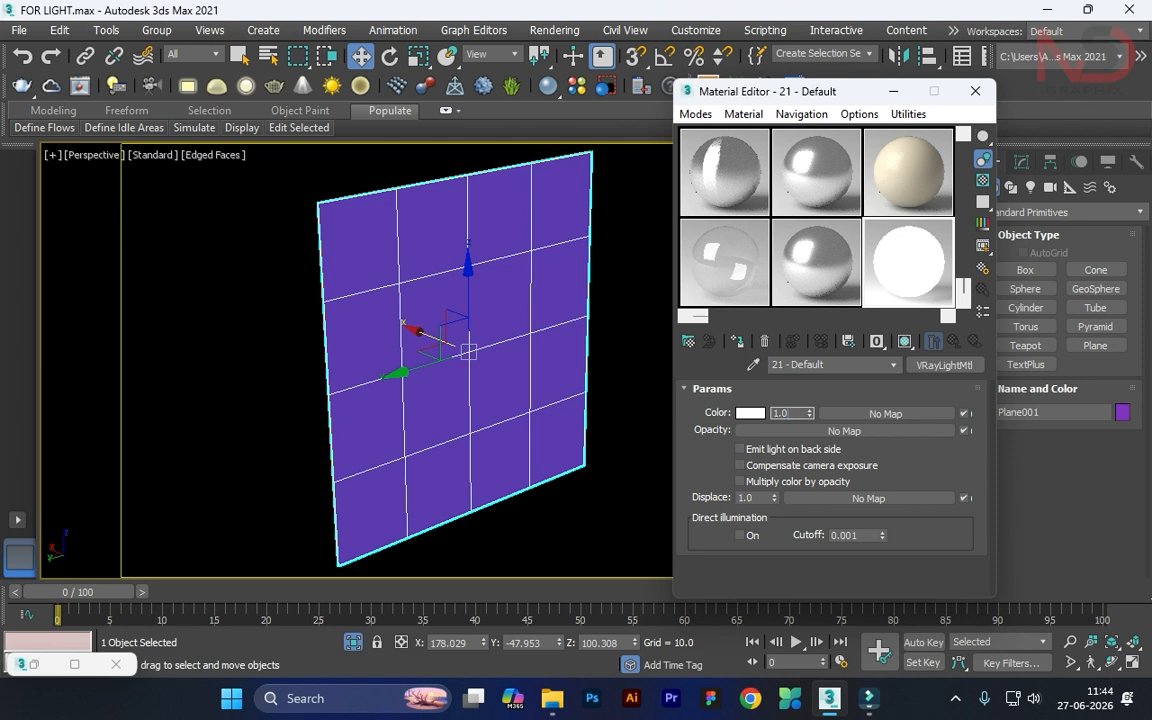
type("40")
key("Return")
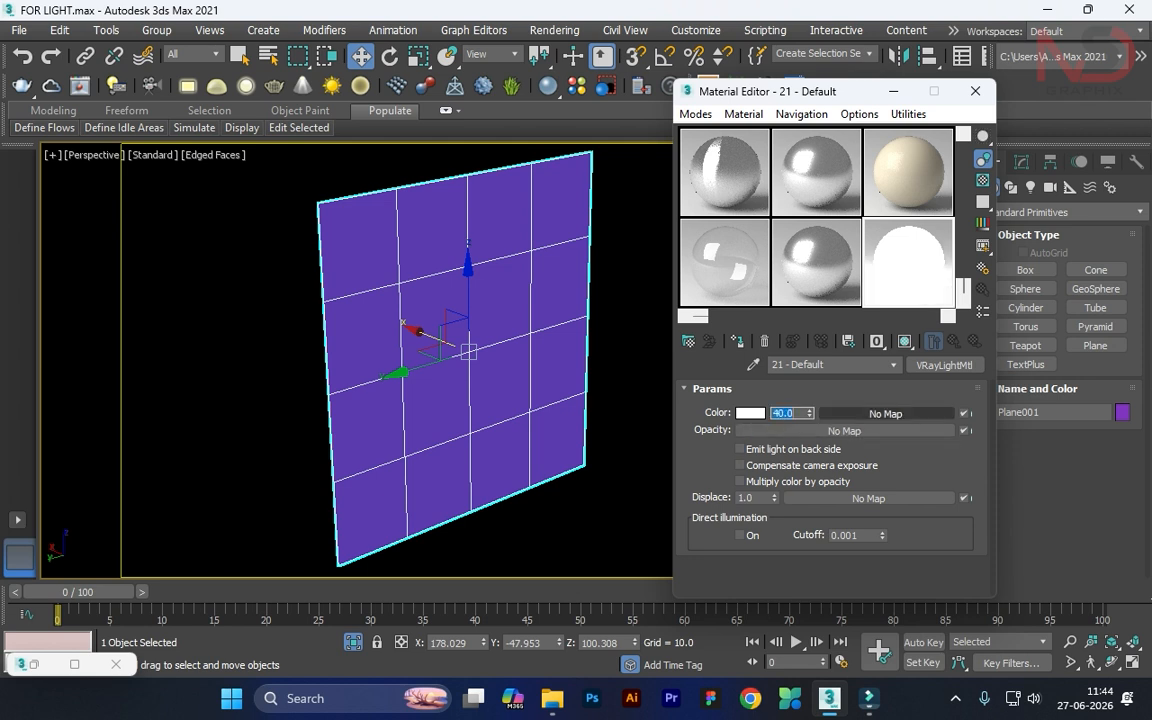
Load the skyline image pexels-lkloeppel-466685 as the light color Bitmap and assign the material to the plane, shown in the viewport.
left_click(885, 413)
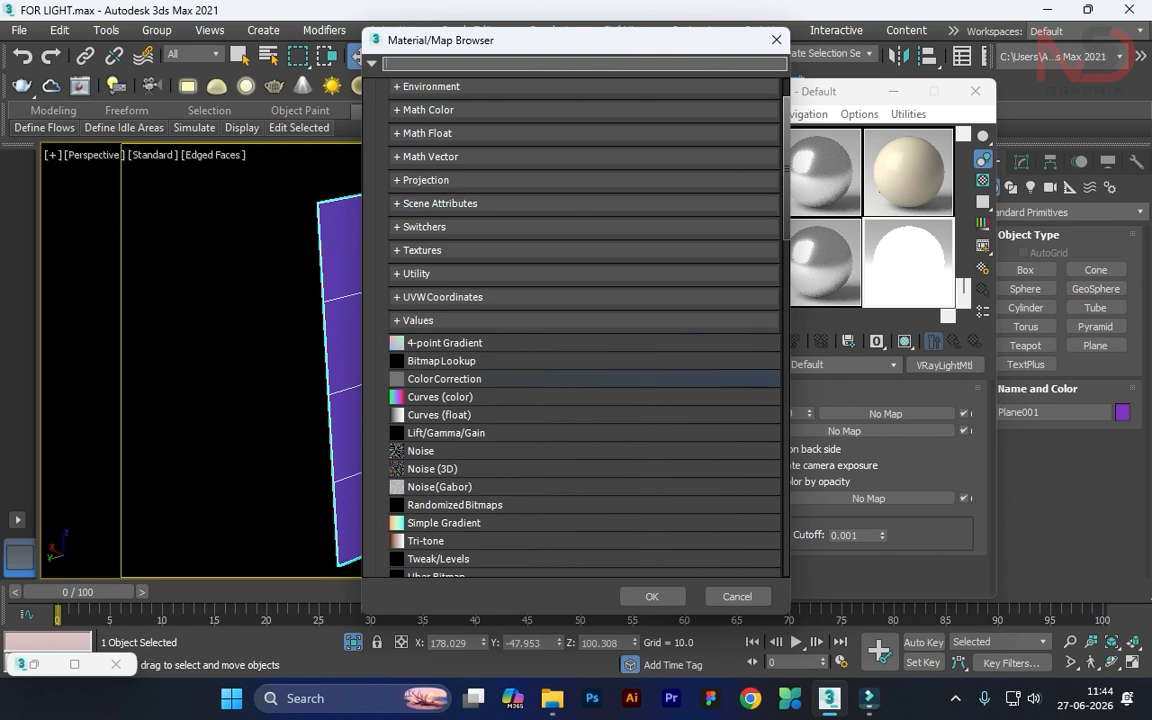
scroll(580, 396, "down", 5)
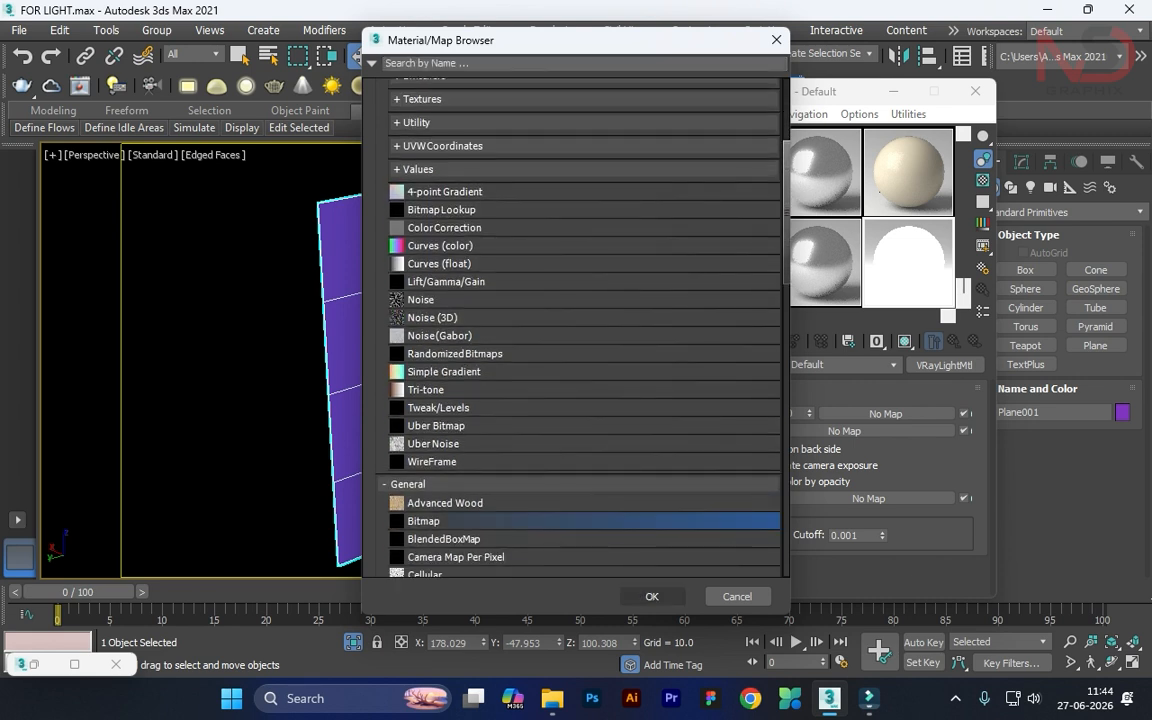
double_click(587, 521)
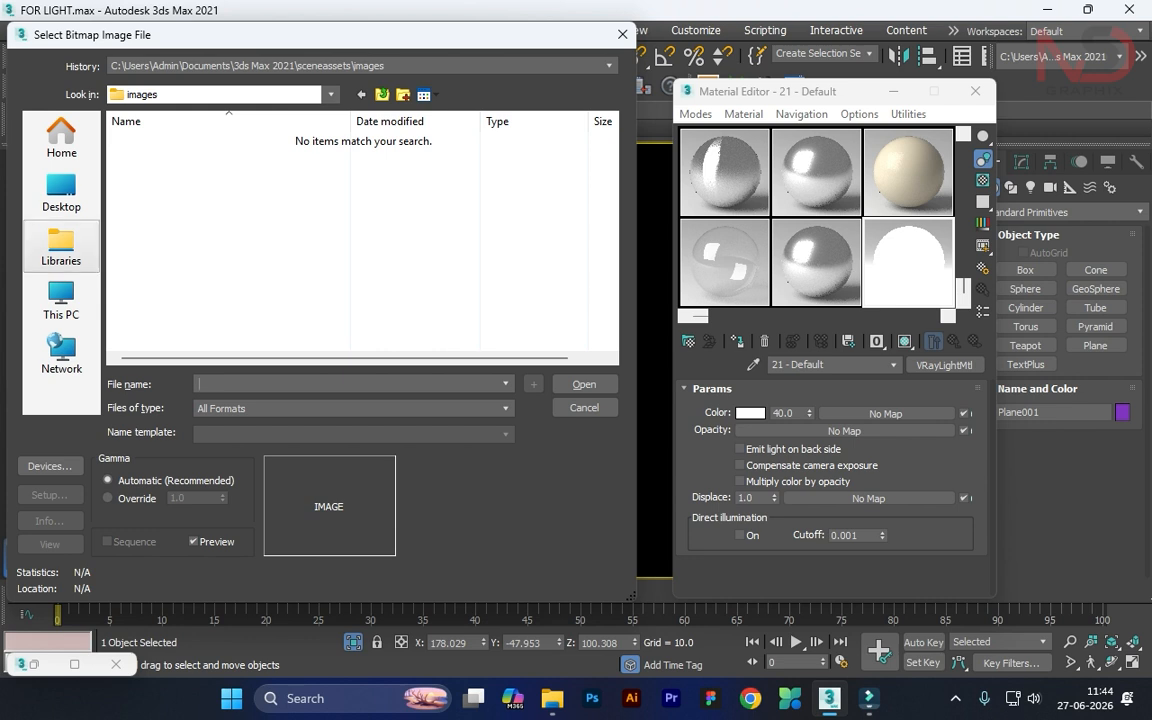
left_click(61, 300)
left_click(61, 247)
double_click(215, 185)
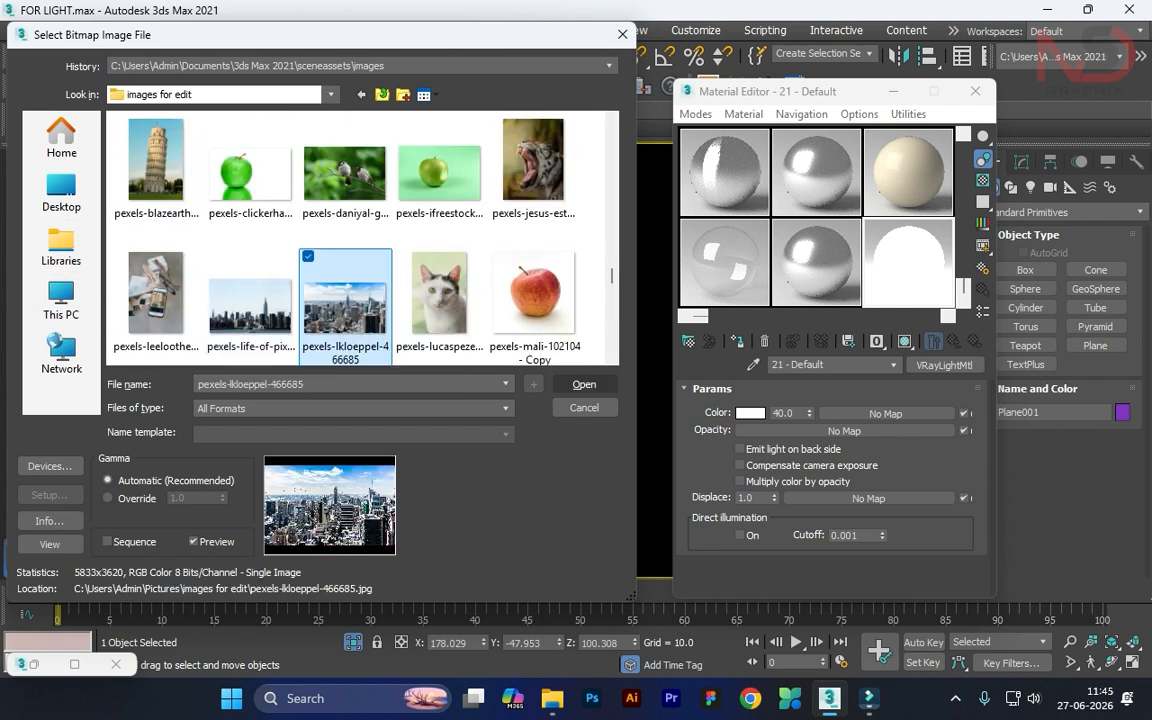
left_click(584, 384)
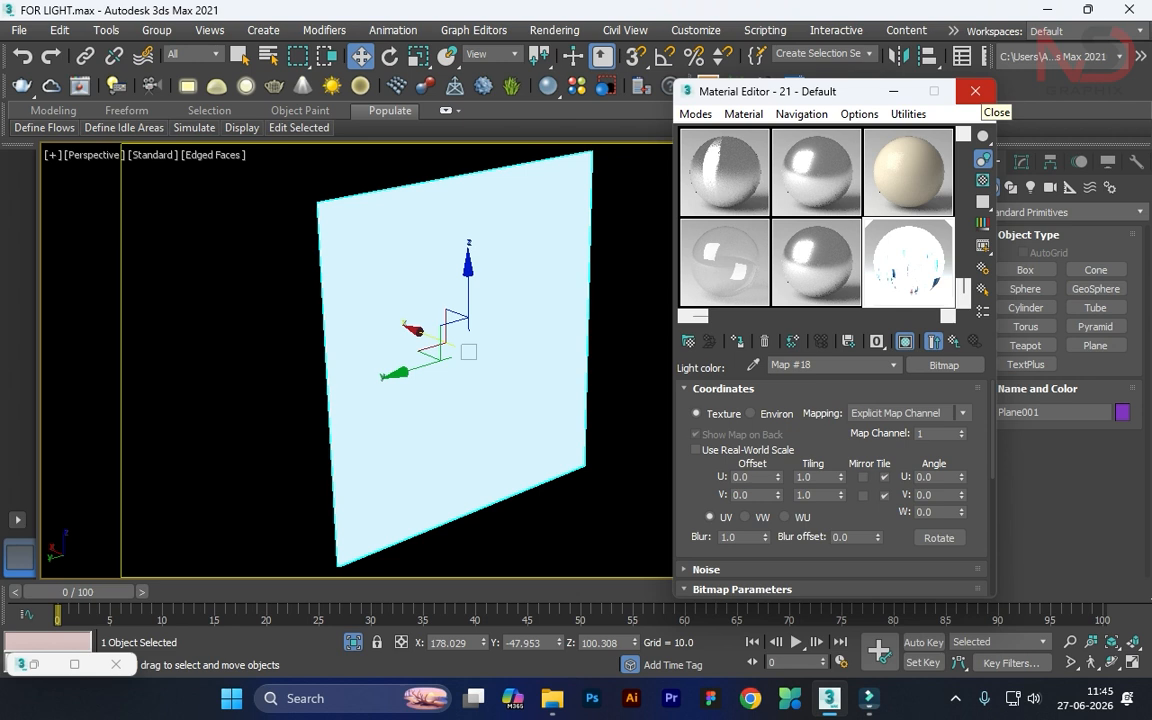
left_click(976, 93)
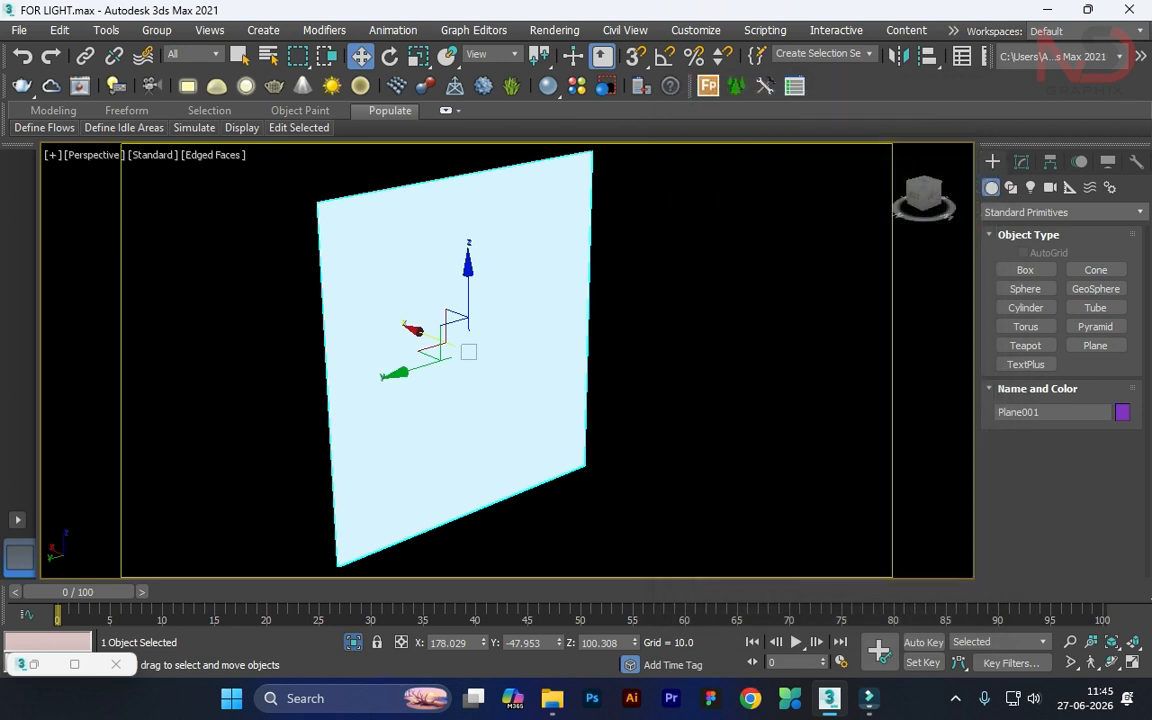
Return to the VRayCam001 view and render the scene to check the city backdrop through the window.
key("alt+q")
key("c")
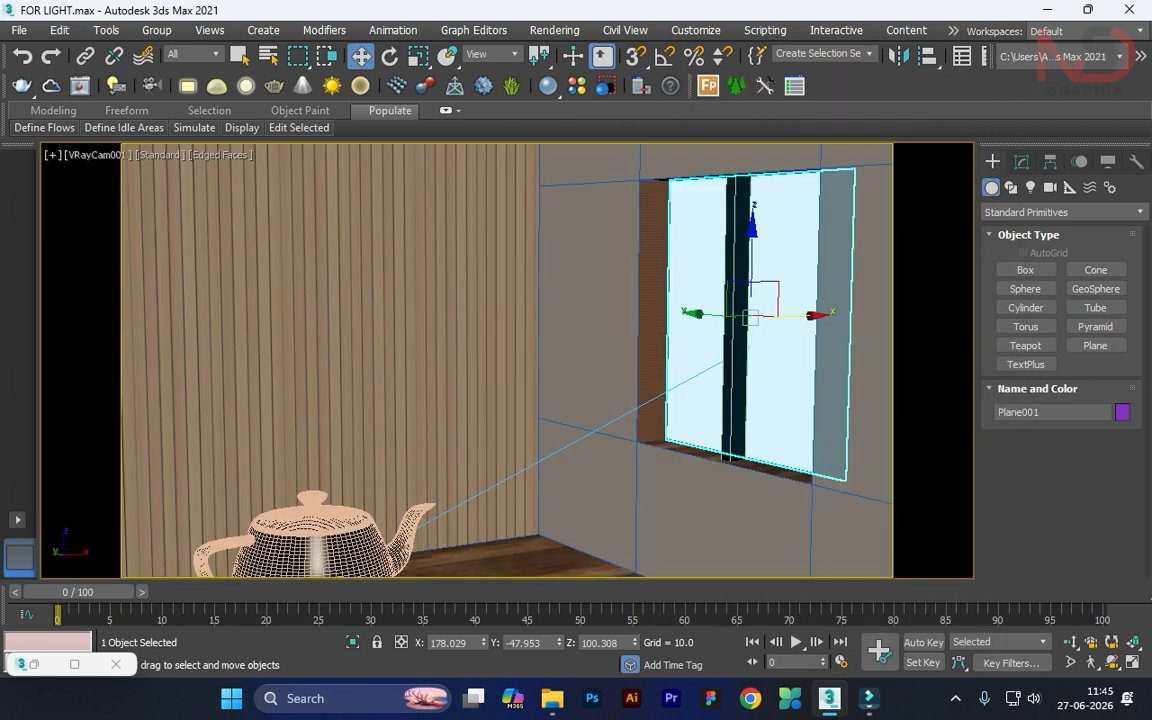
key("shift+q")
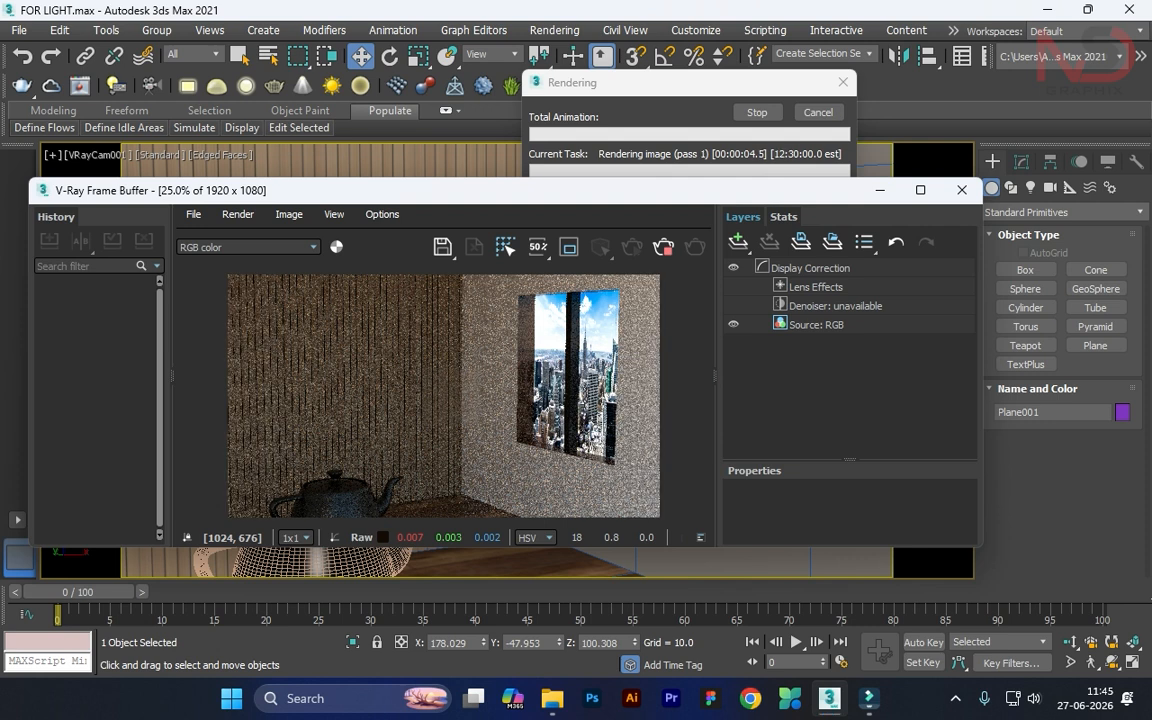
scroll(443, 395, "down", 2)
scroll(443, 395, "up", 1)
scroll(451, 428, "up", 1)
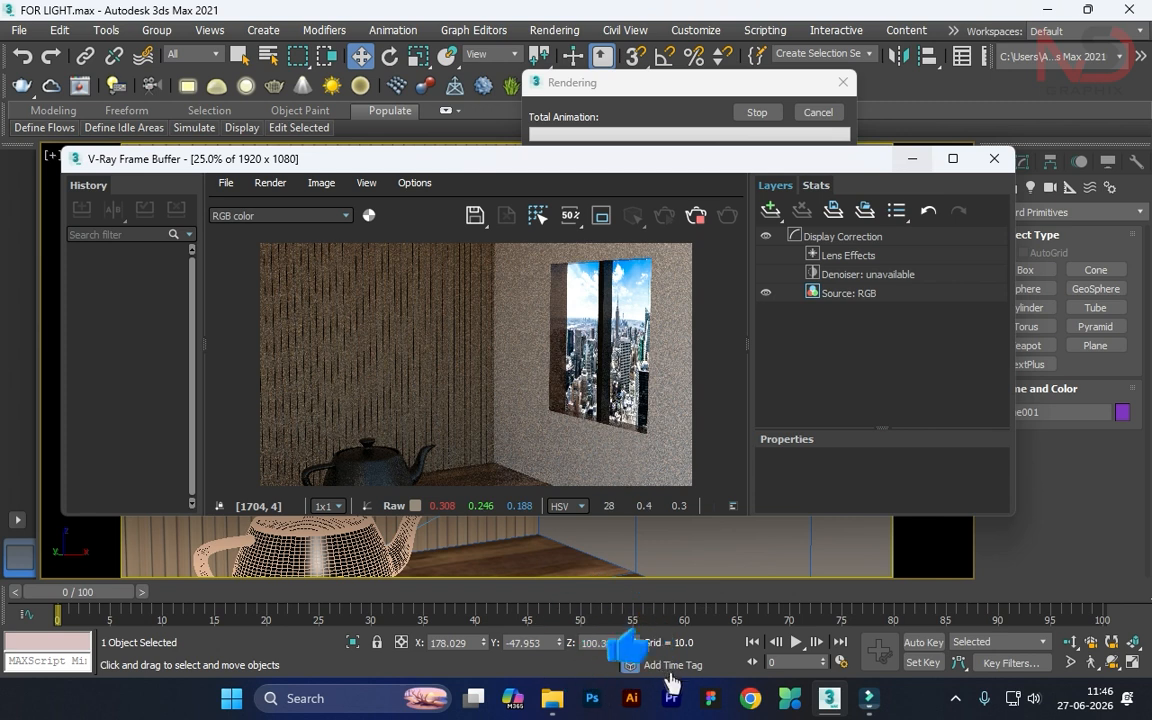
Put the frame buffer away, cancel the running render and select the VRaySun.
left_click(912, 159)
left_click(843, 83)
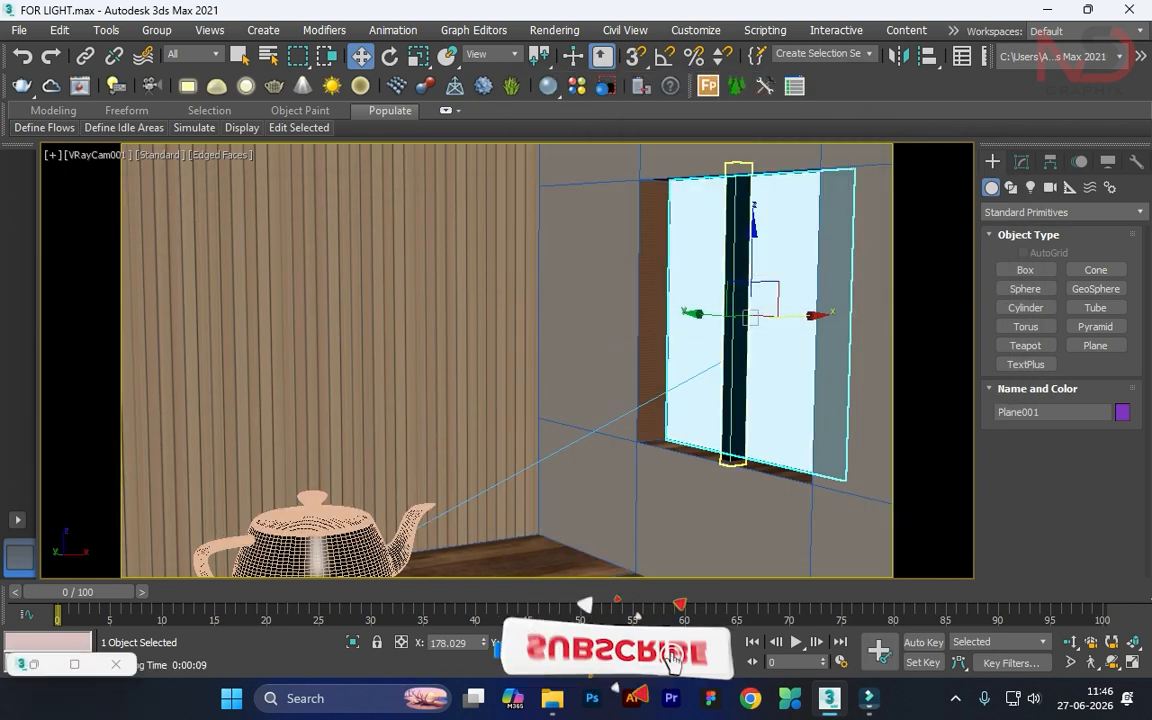
left_click(612, 421)
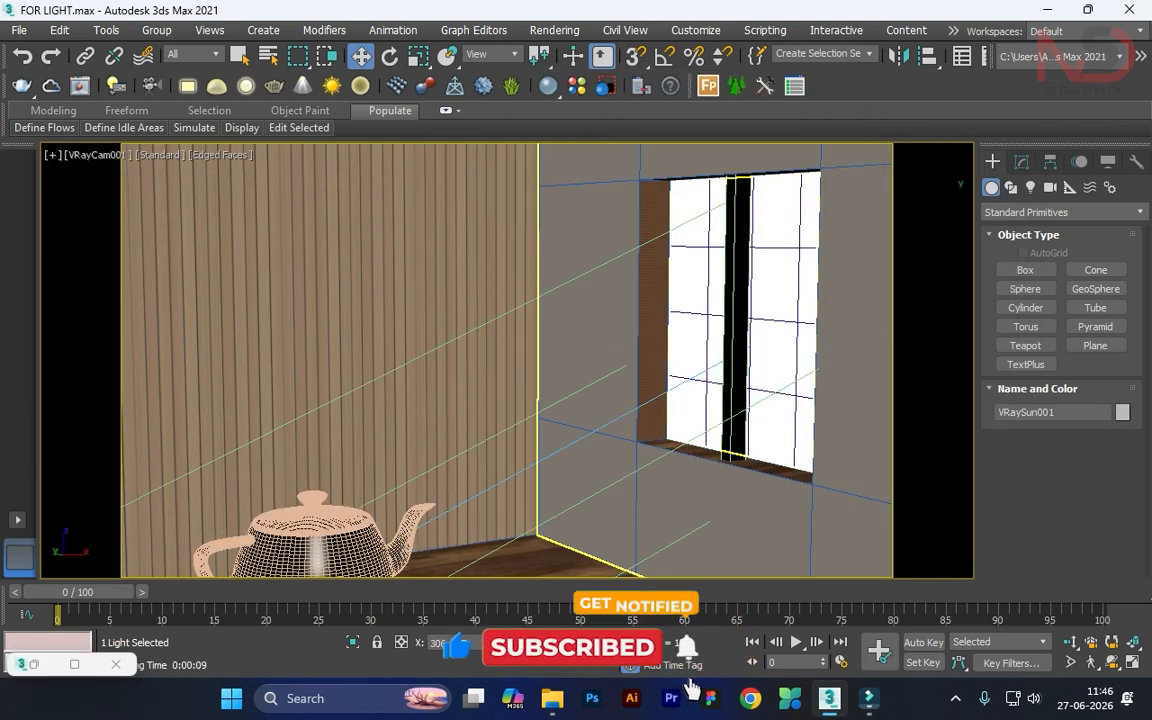
Rename the backdrop plane outside the window as "image".
key("alt+w")
key("alt+w")
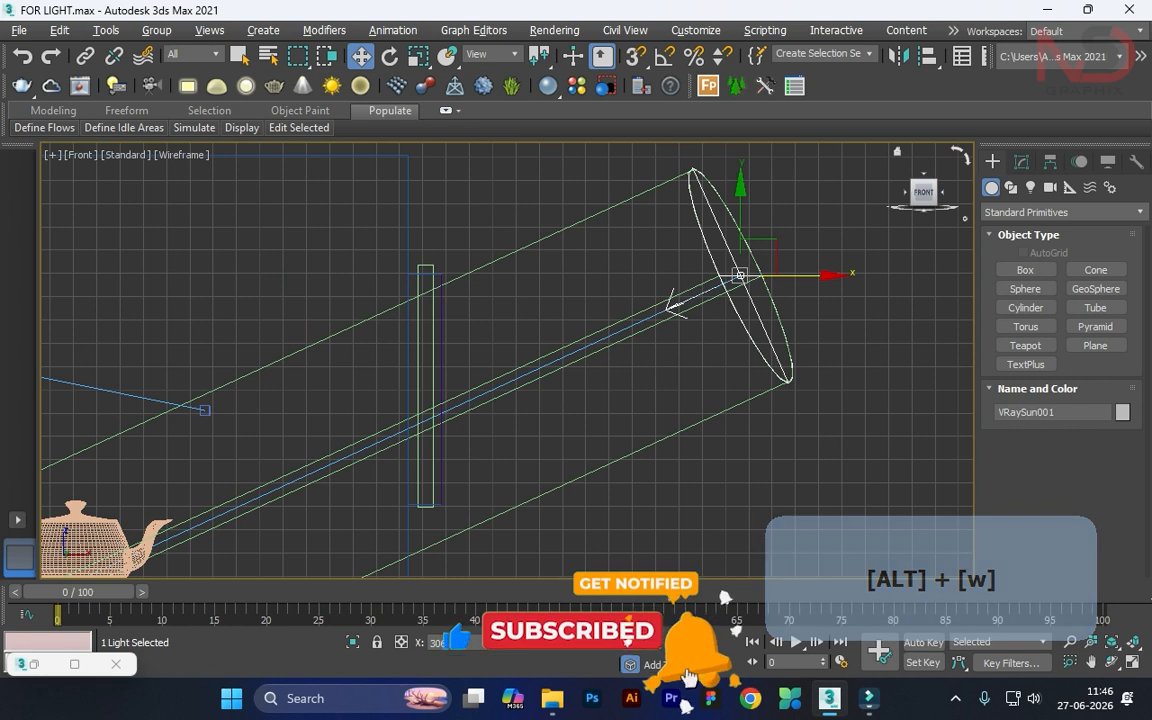
left_click(1021, 162)
scroll(1060, 460, "down", 5)
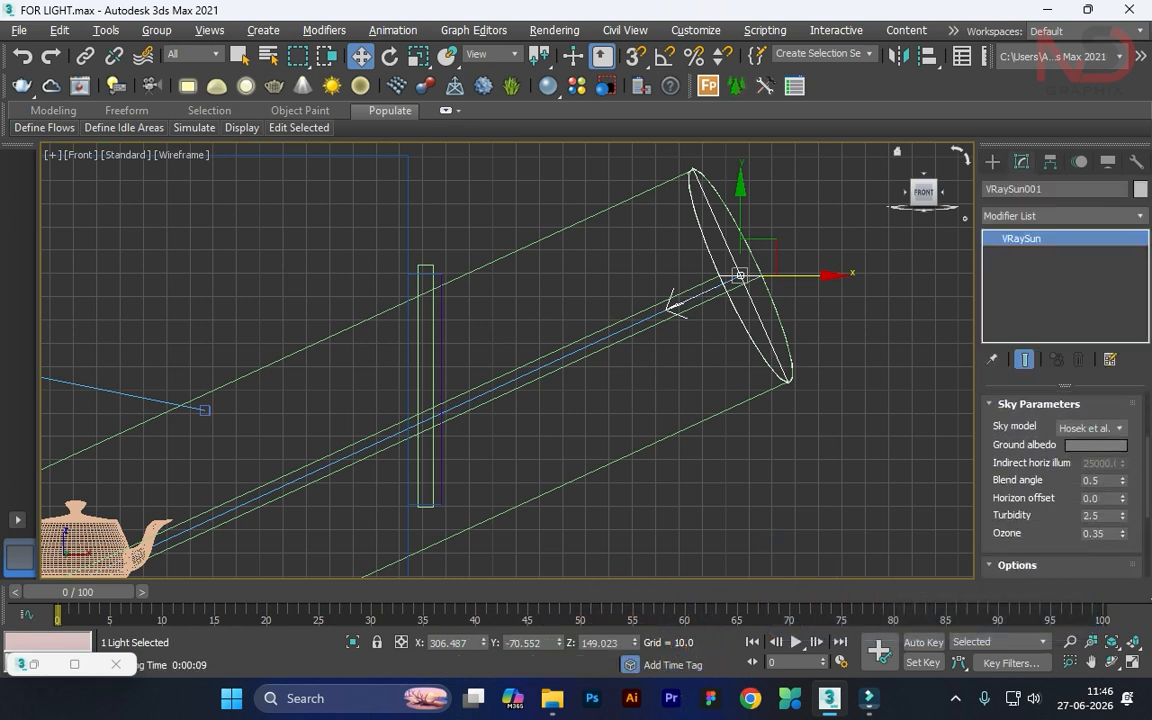
middle_click_drag(426, 400, 457, 348)
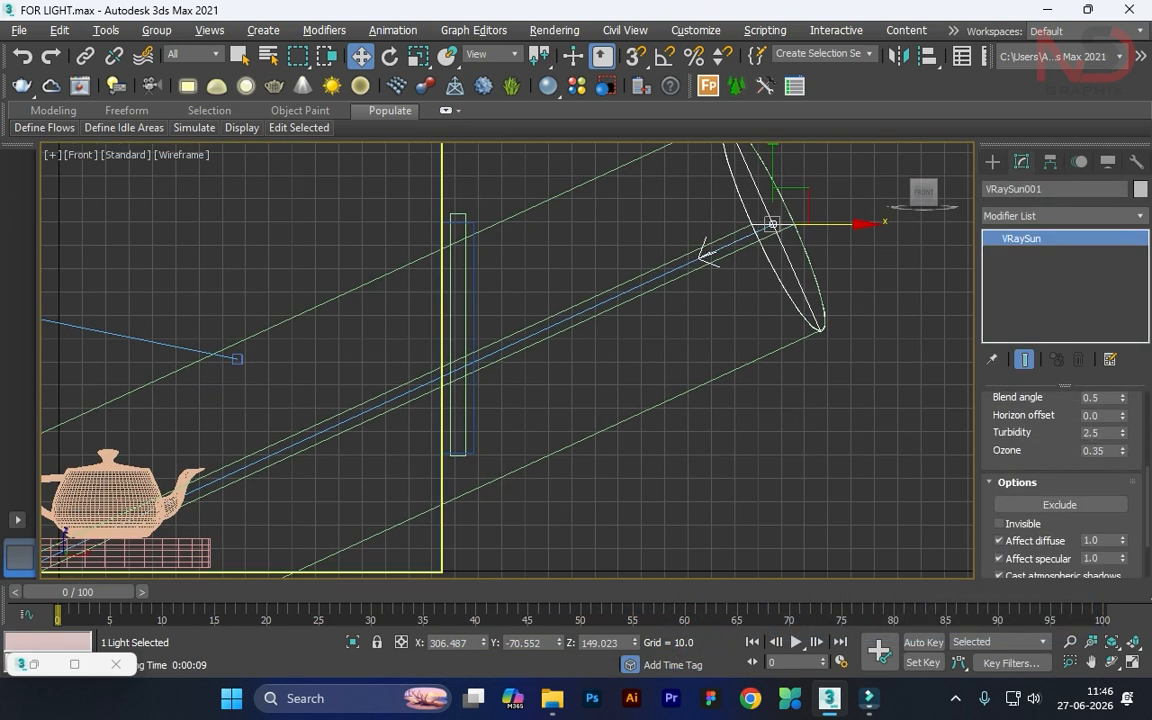
key("alt+w")
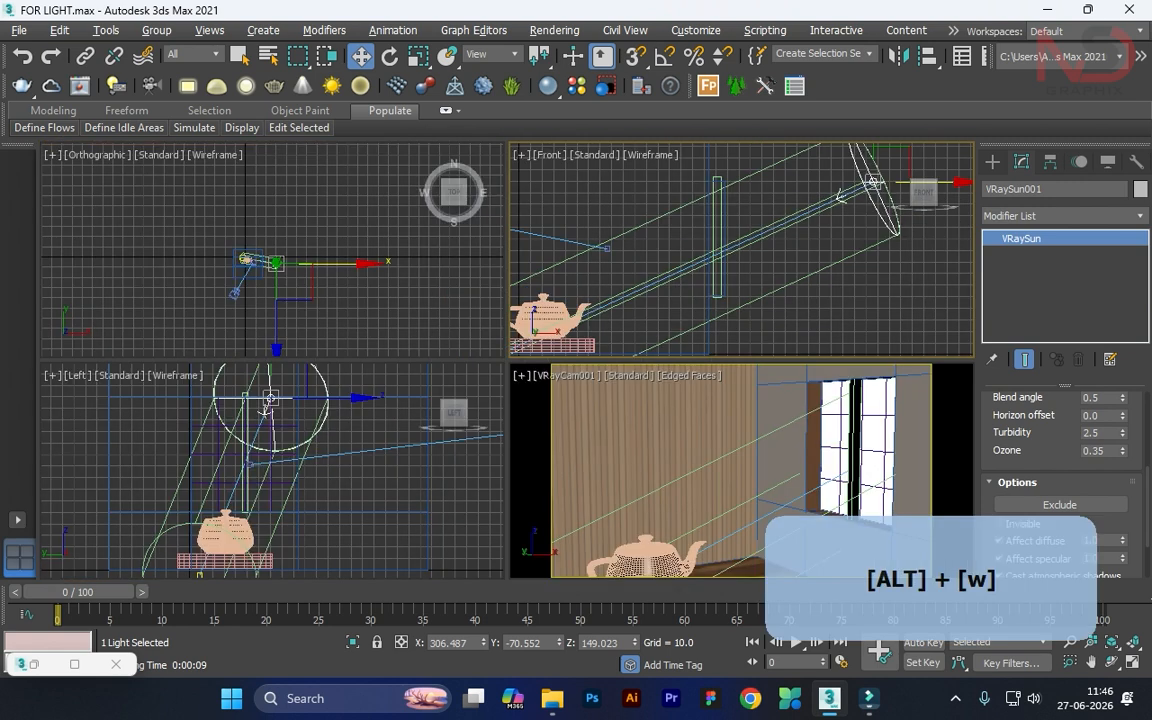
key("alt+w")
left_click(785, 300)
left_click_drag(1054, 189, 966, 189)
type("image")
Exclude the object "image" from the VRaySun for both illumination and shadow casting.
left_click(946, 240)
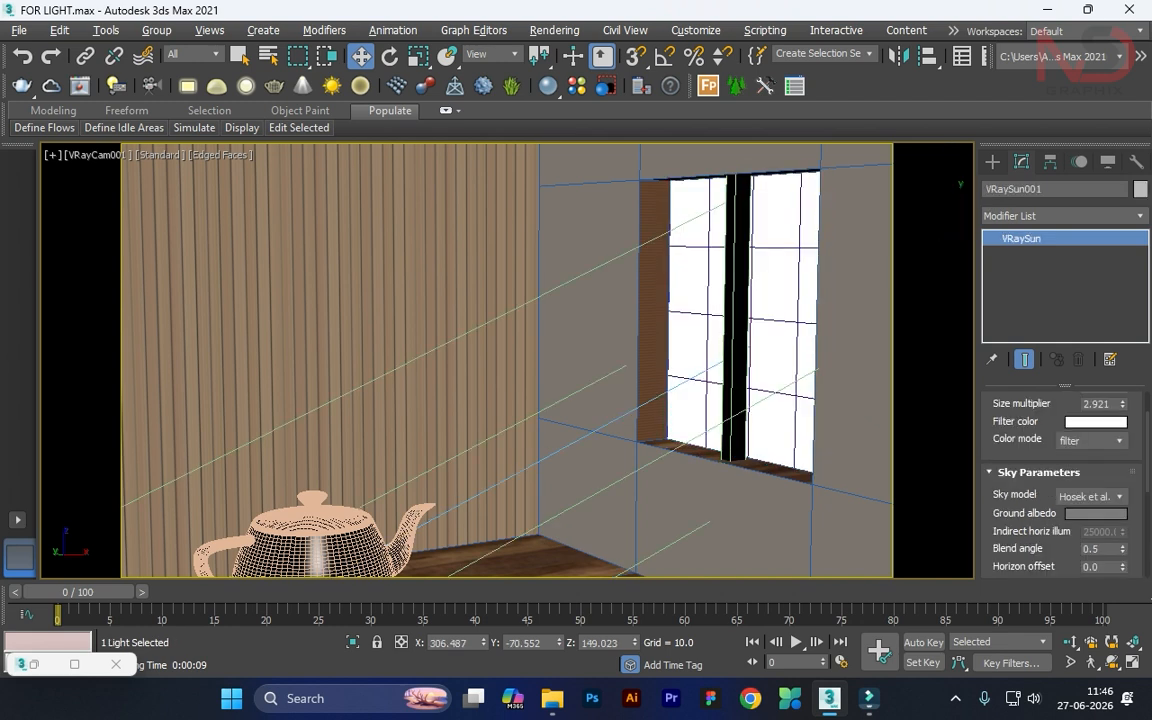
scroll(1060, 470, "down", 3)
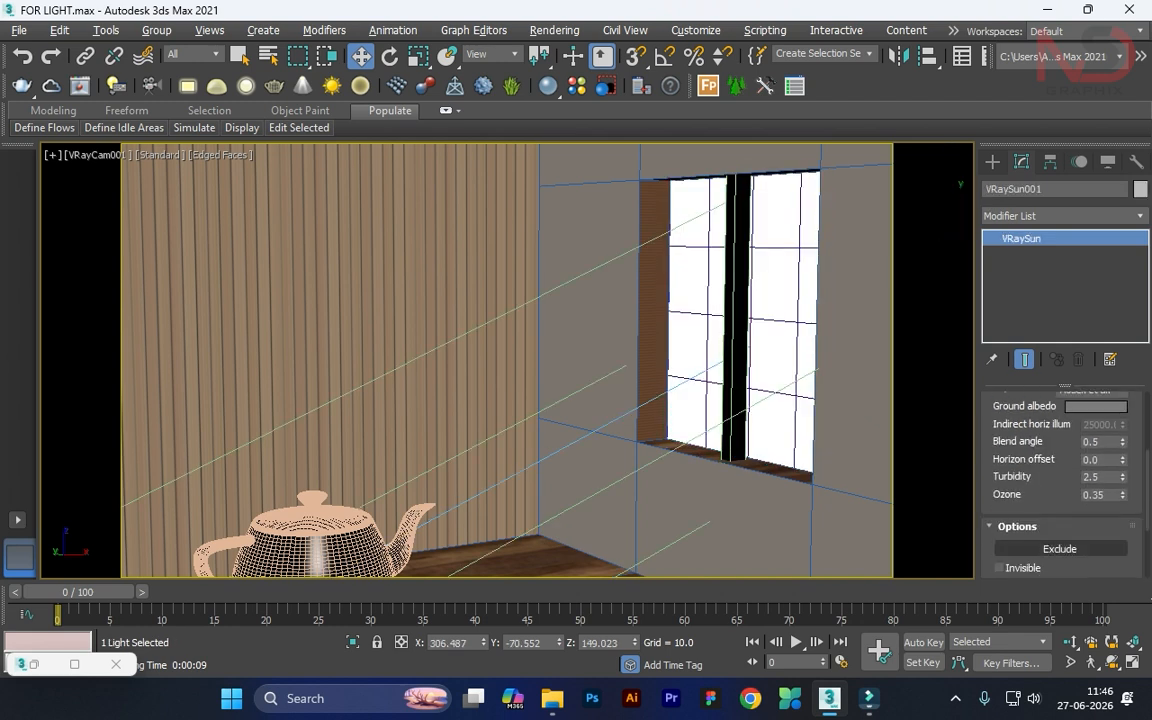
left_click(1060, 549)
left_click(290, 214)
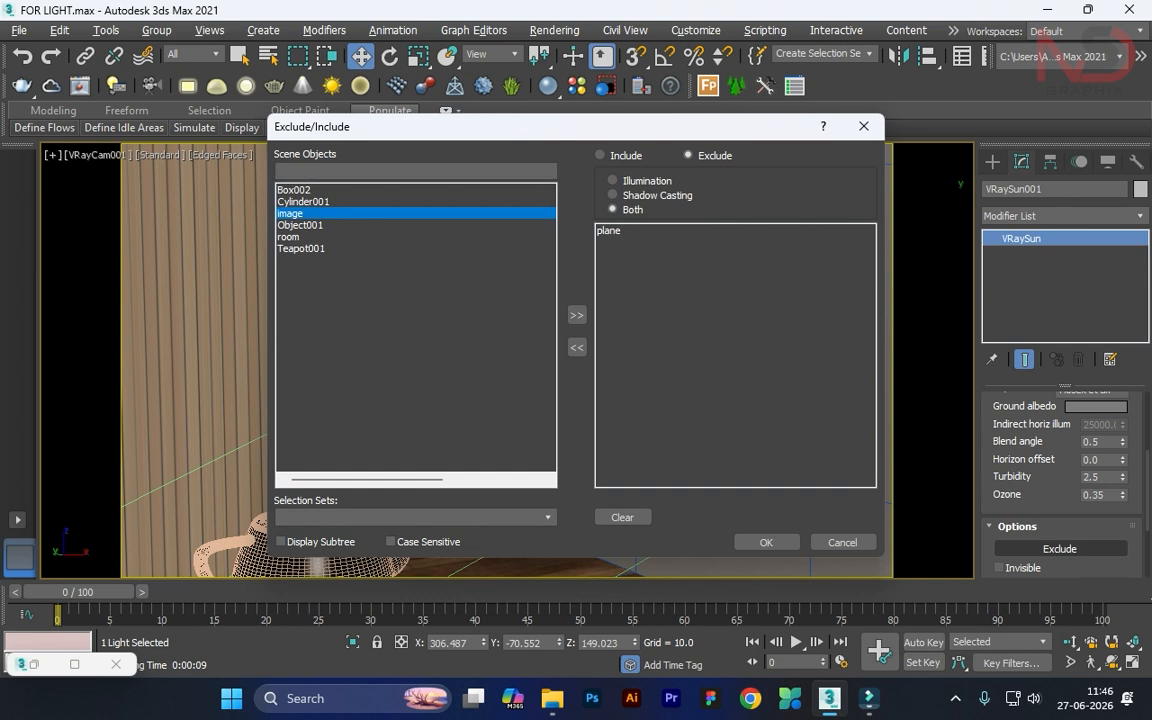
left_click(577, 315)
left_click(766, 542)
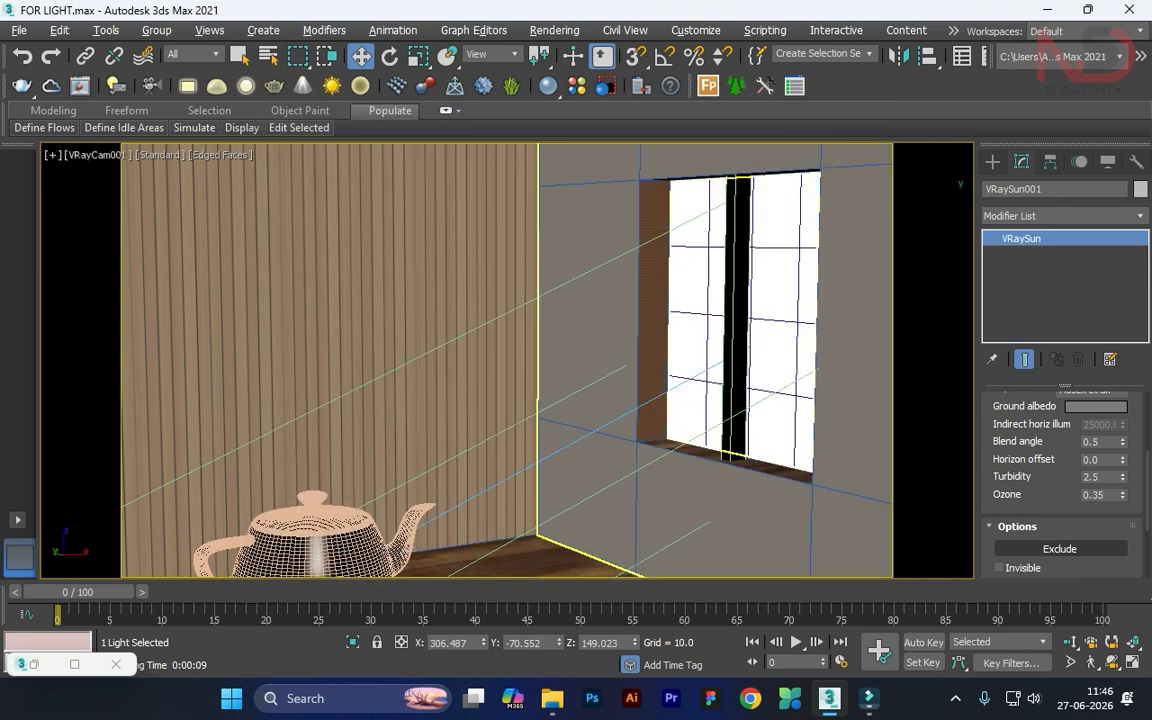
Reposition VRayCam001 so the whole teapot and its round base are in frame, and render the camera view.
middle_click_drag(500, 350, 466, 379, "alt")
key("alt+w")
left_click(248, 255)
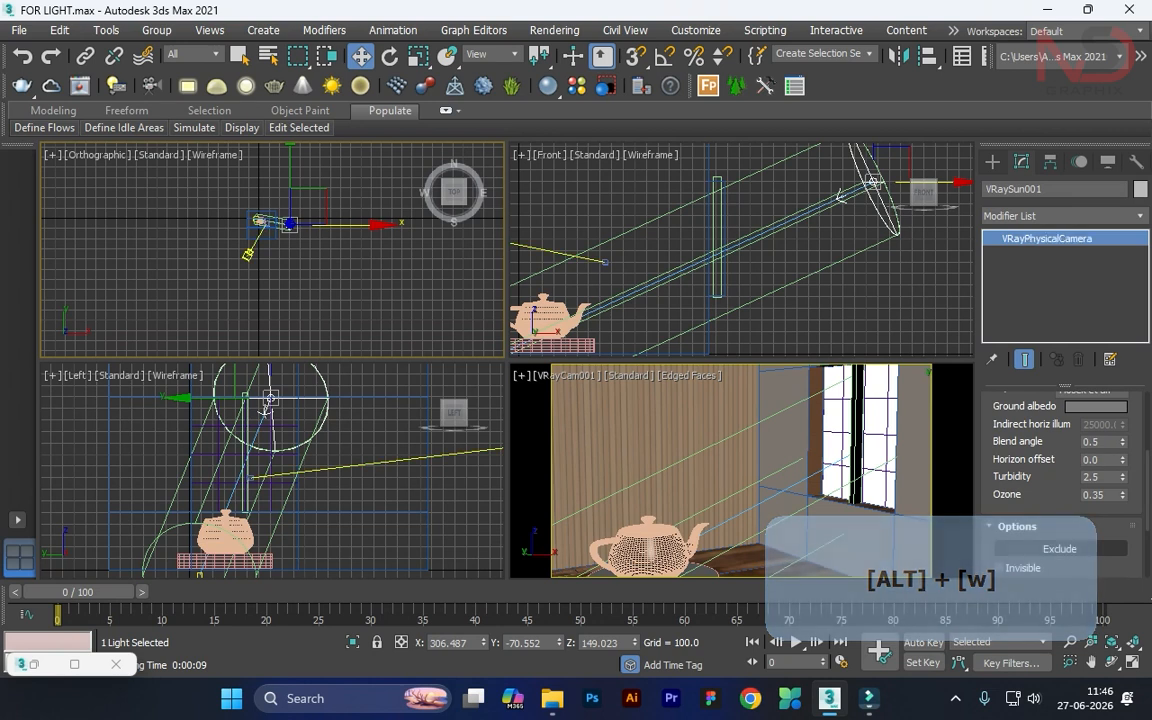
mouse_move(265, 231)
left_mouse_down()
mouse_move(257, 257)
mouse_move(265, 250)
left_mouse_up()
key("alt+w")
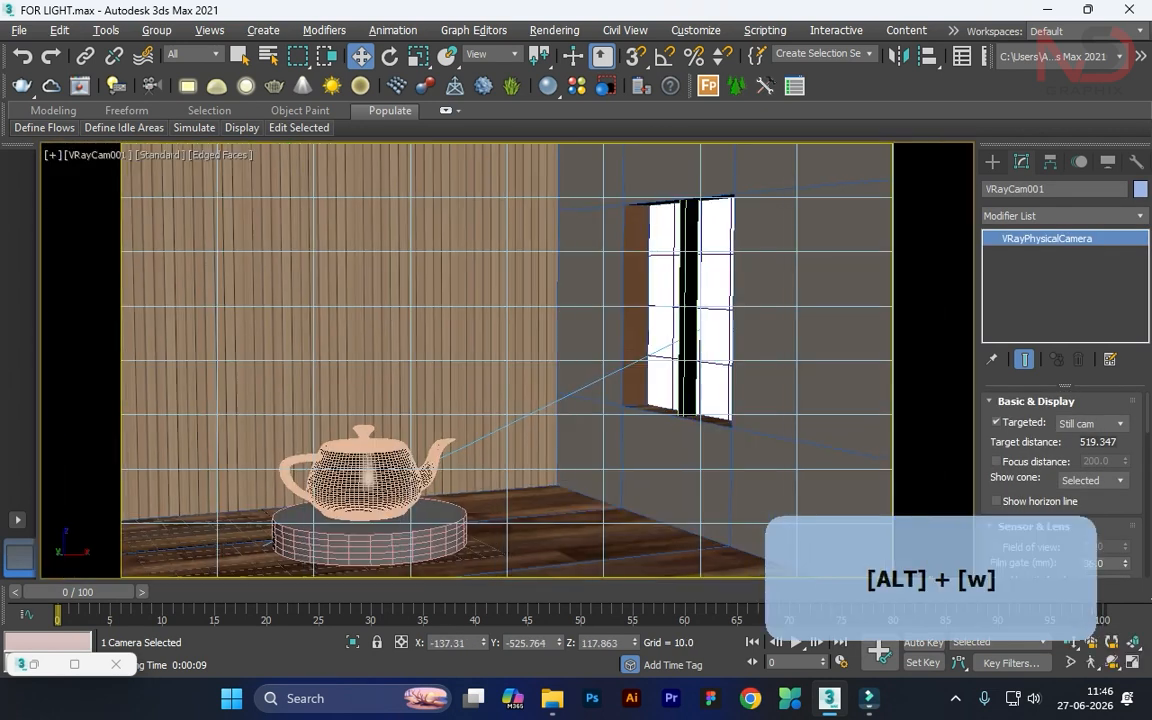
key("shift+q")
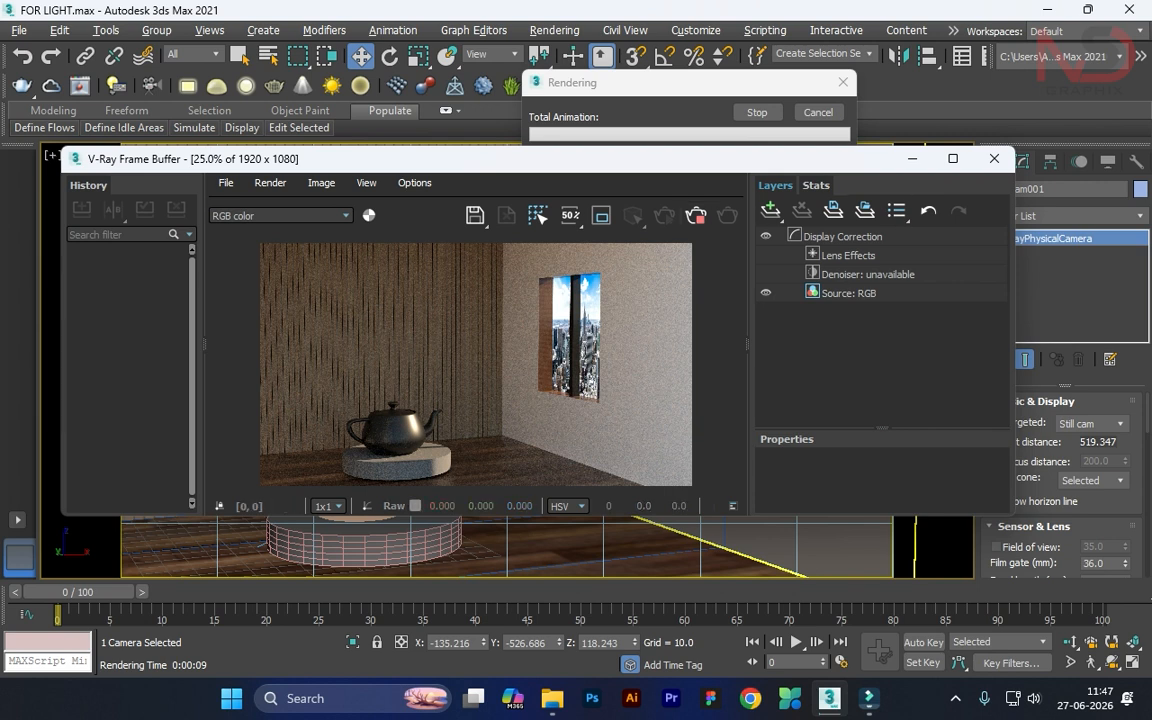
Put the frame buffer away and widen the window opening by moving the room's vertices along the window wall.
left_click(912, 159)
left_click(815, 255)
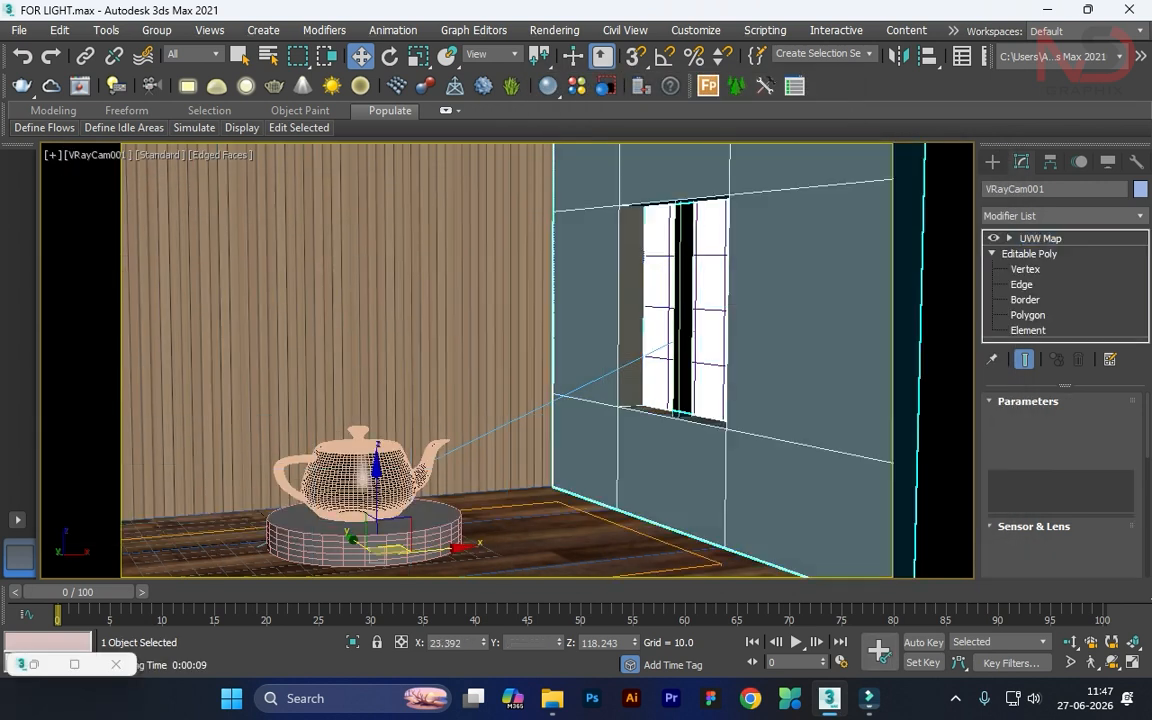
key("alt+w")
right_click(470, 315)
key("alt+w")
scroll(504, 327, "up", 8)
key("1")
scroll(600, 255, "up", 2)
left_click_drag(499, 249, 658, 311)
key("ctrl+z")
key("ctrl+z")
key("ctrl+z")
key("ctrl+z")
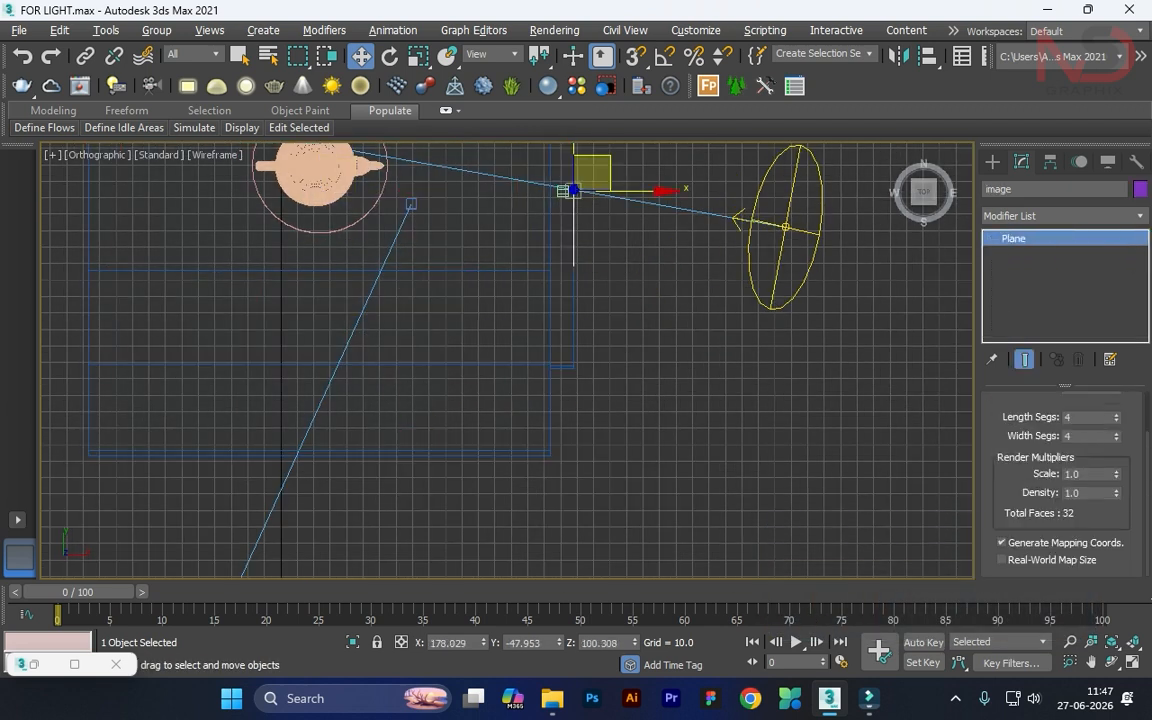
Move and scale the "image" backdrop plane along the wall so it covers the widened window opening.
middle_click_drag(580, 170, 584, 225)
left_click_drag(577, 205, 577, 240)
key("r")
left_click_drag(577, 330, 577, 362)
left_click(586, 363)
left_click(577, 355)
key("w")
left_click_drag(612, 281, 617, 281)
Move the vertical window bar Box002 to the middle of the widened opening and return to the camera view.
left_click(561, 258)
left_click(566, 246)
left_click_drag(566, 202, 566, 270)
key("alt+w")
key("alt+w")
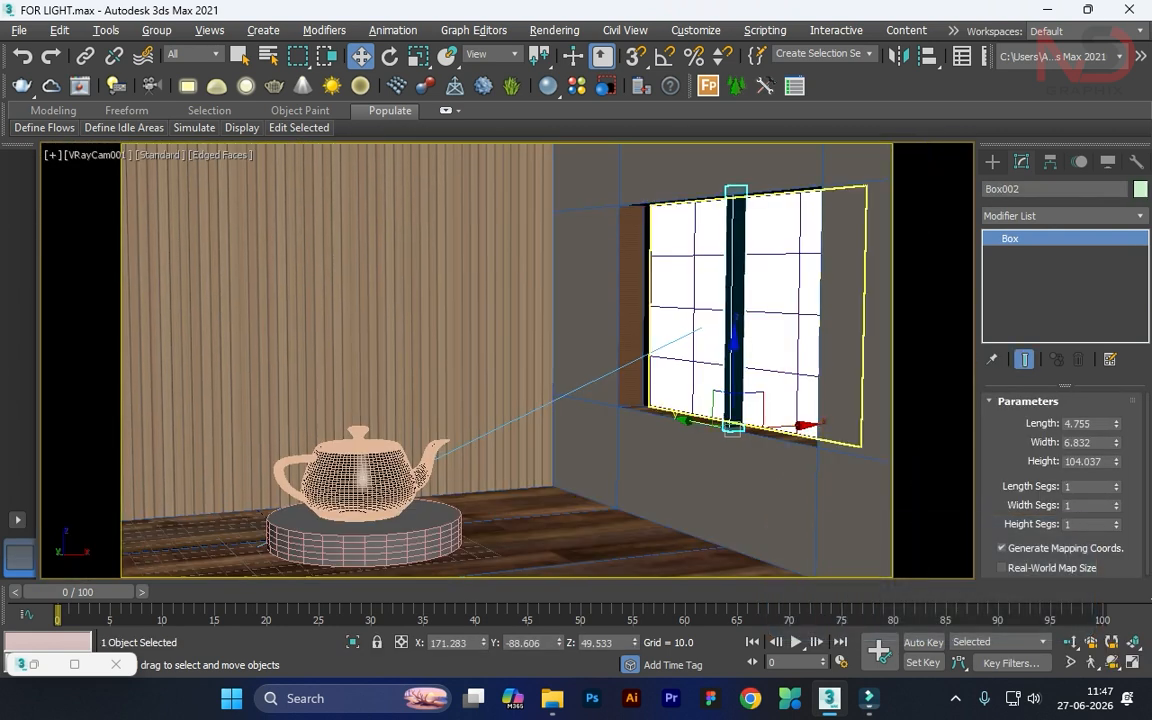
Open the VRaySun's Exclude/Include settings and examine which objects the sun ignores.
left_click(682, 337)
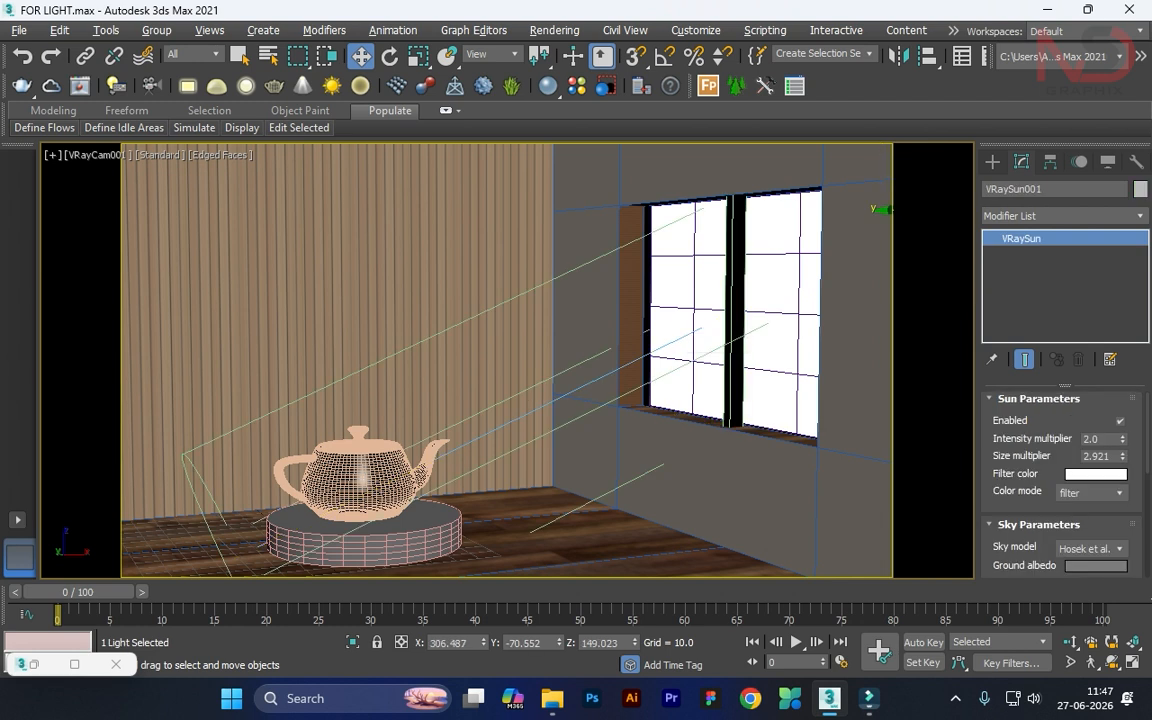
scroll(1063, 470, "down", 3)
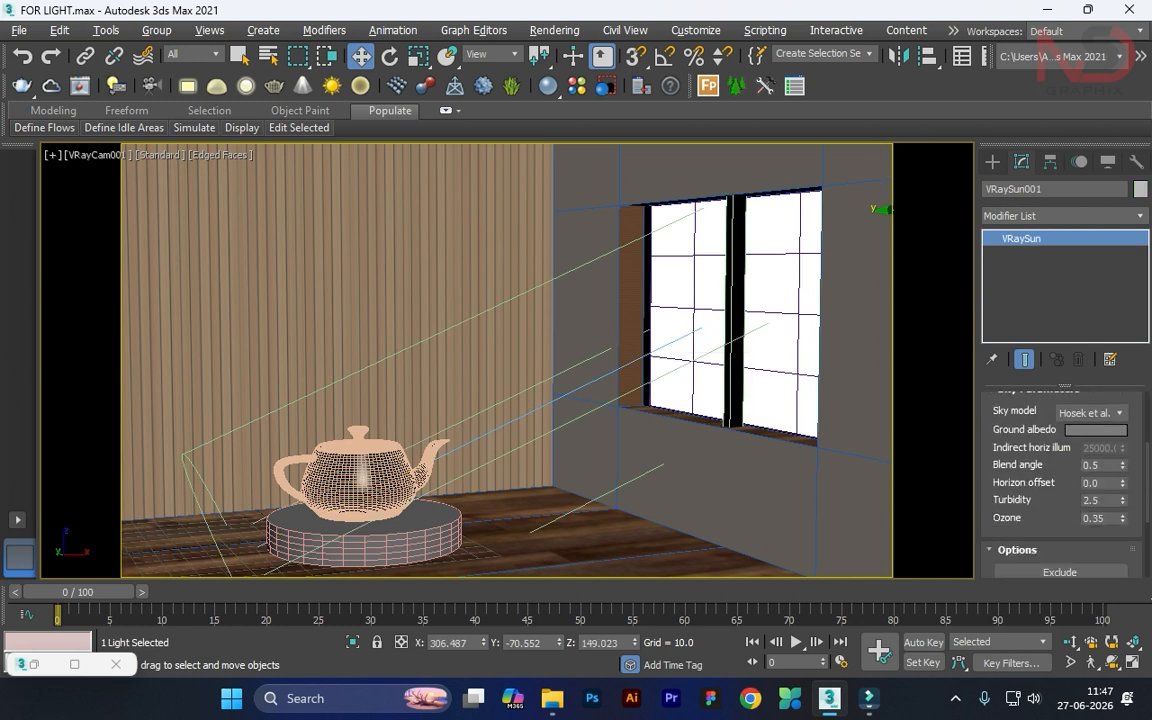
scroll(1060, 470, "down", 1)
left_click(1060, 520)
left_click_drag(674, 127, 713, 382)
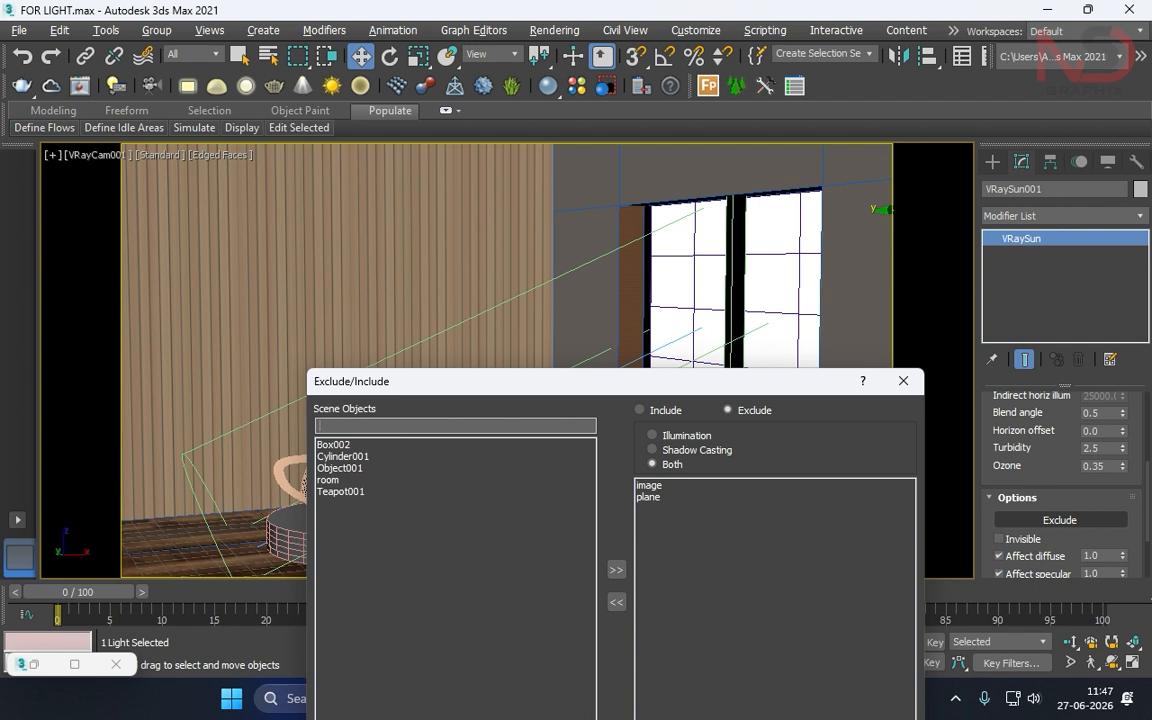
left_click_drag(713, 381, 737, 306)
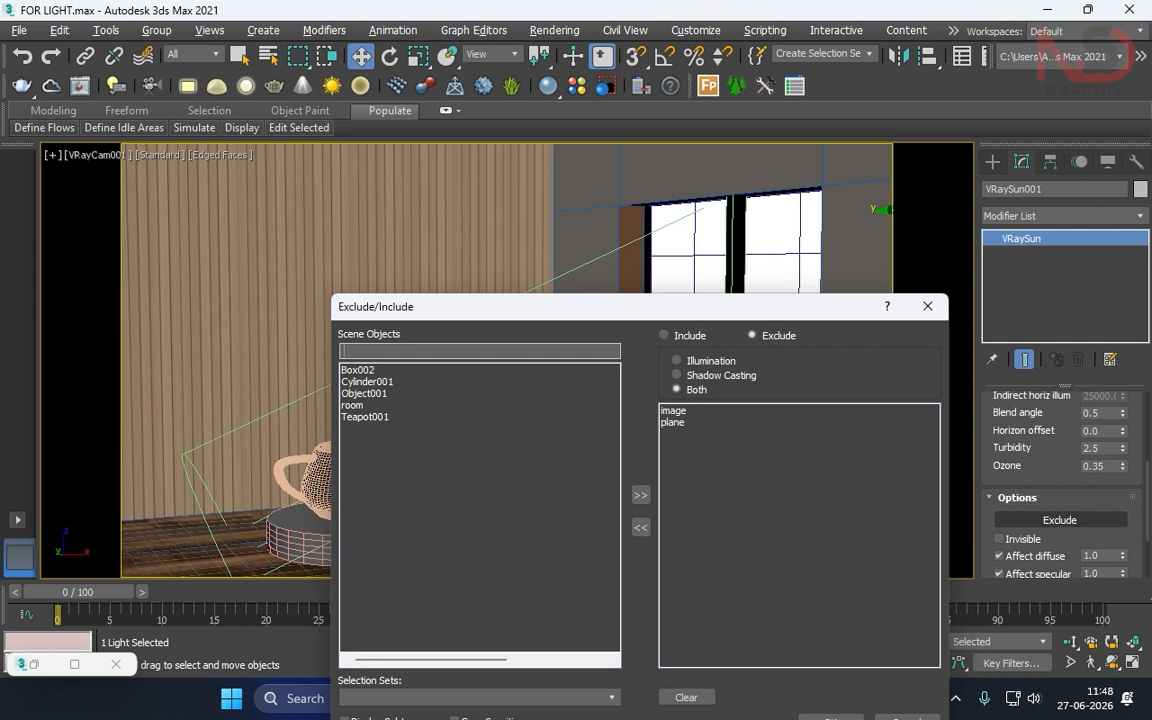
left_click_drag(737, 306, 820, 251)
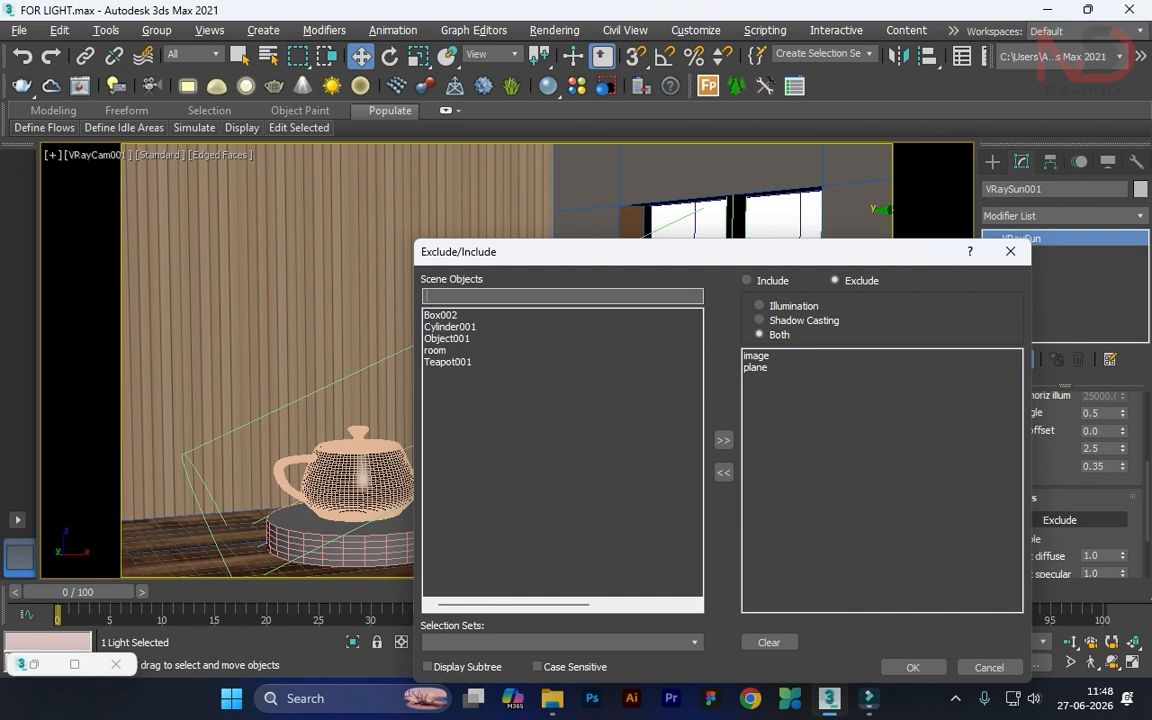
left_click_drag(820, 251, 663, 319)
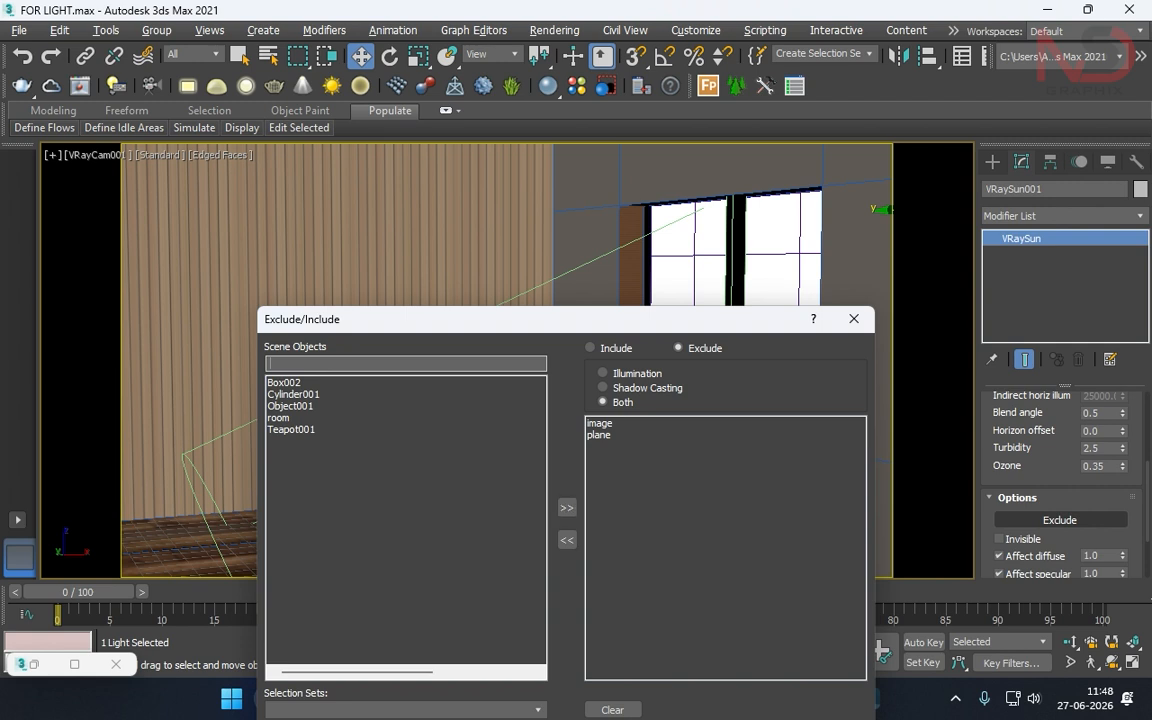
left_click_drag(745, 319, 786, 214)
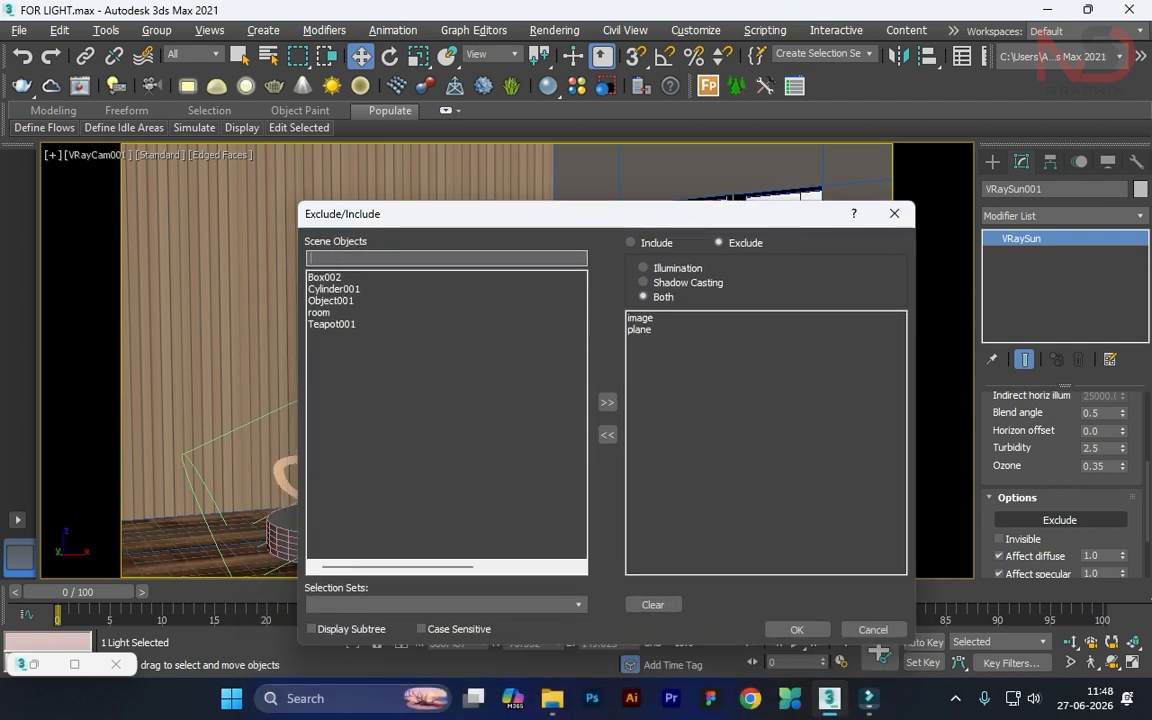
Remove "image" and "plane" from the VRaySun's exclude list and accept the change.
left_click(641, 318)
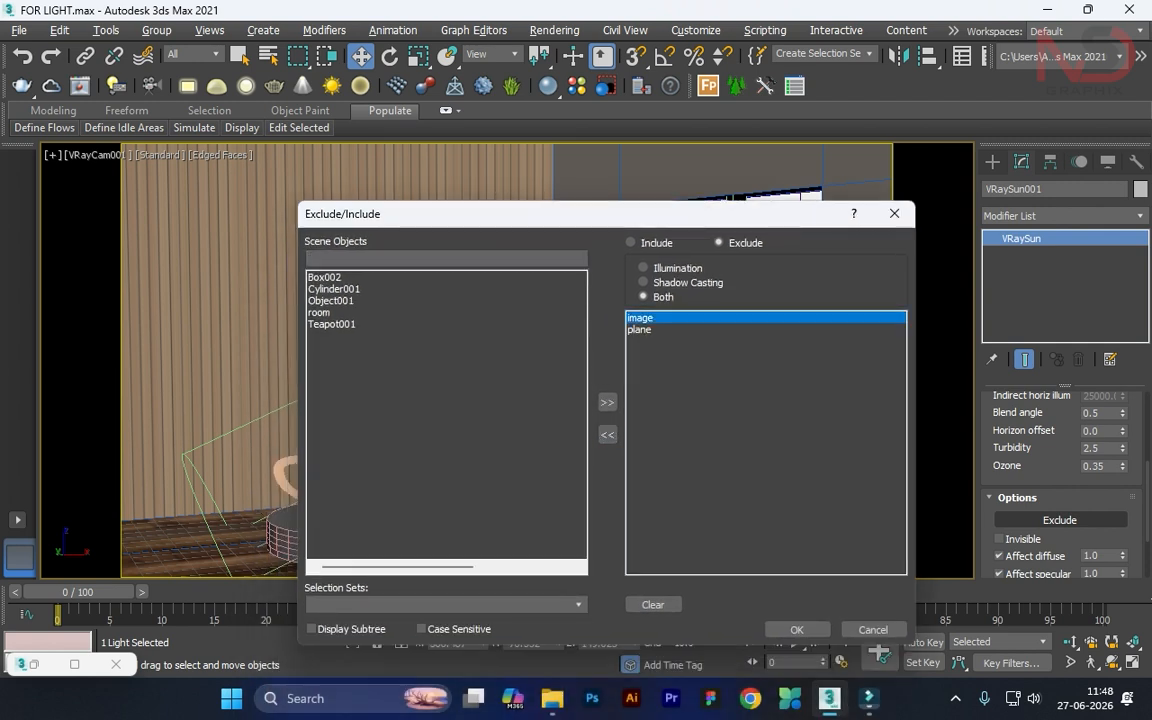
left_click(639, 329, "ctrl")
left_click(607, 434)
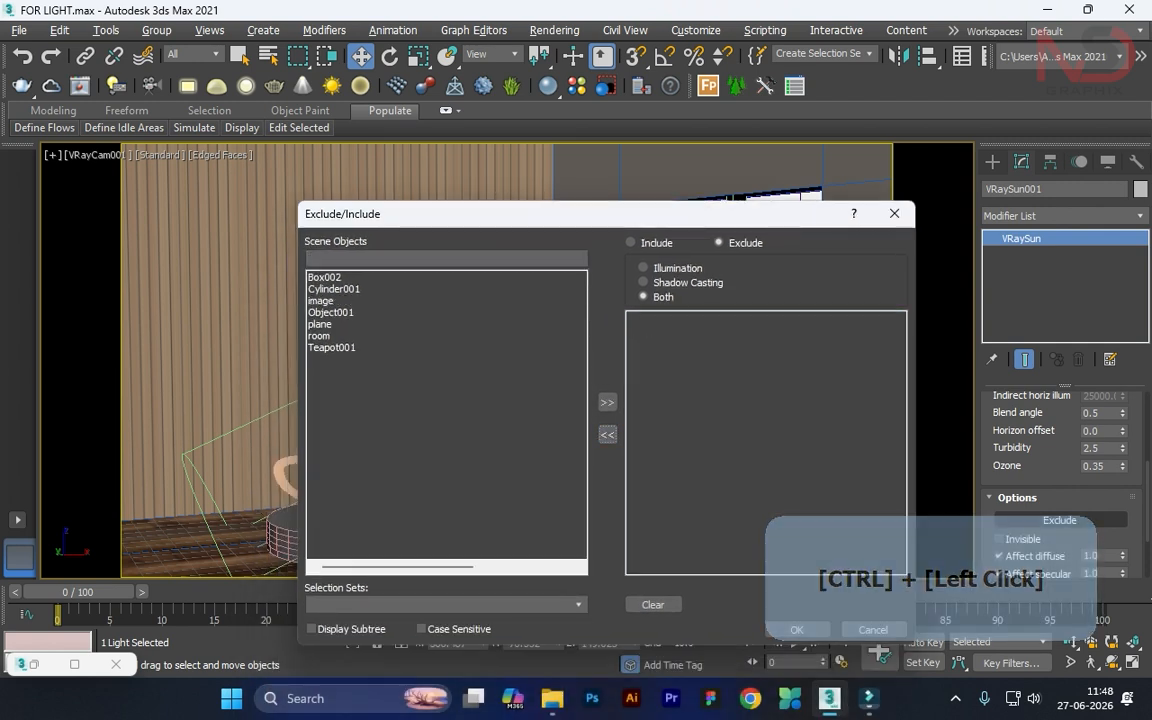
left_click_drag(931, 578, 179, 598)
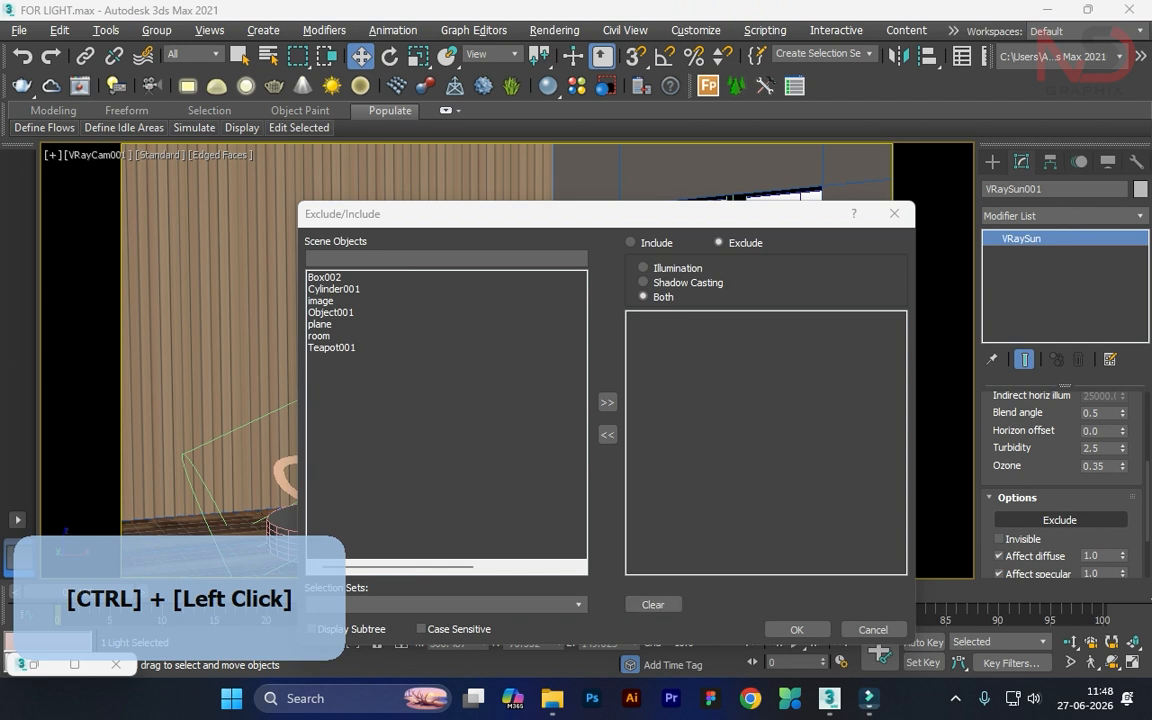
key("Return")
Render the camera view to check the lighting without exclusions, and close the frame buffer.
key("shift+q")
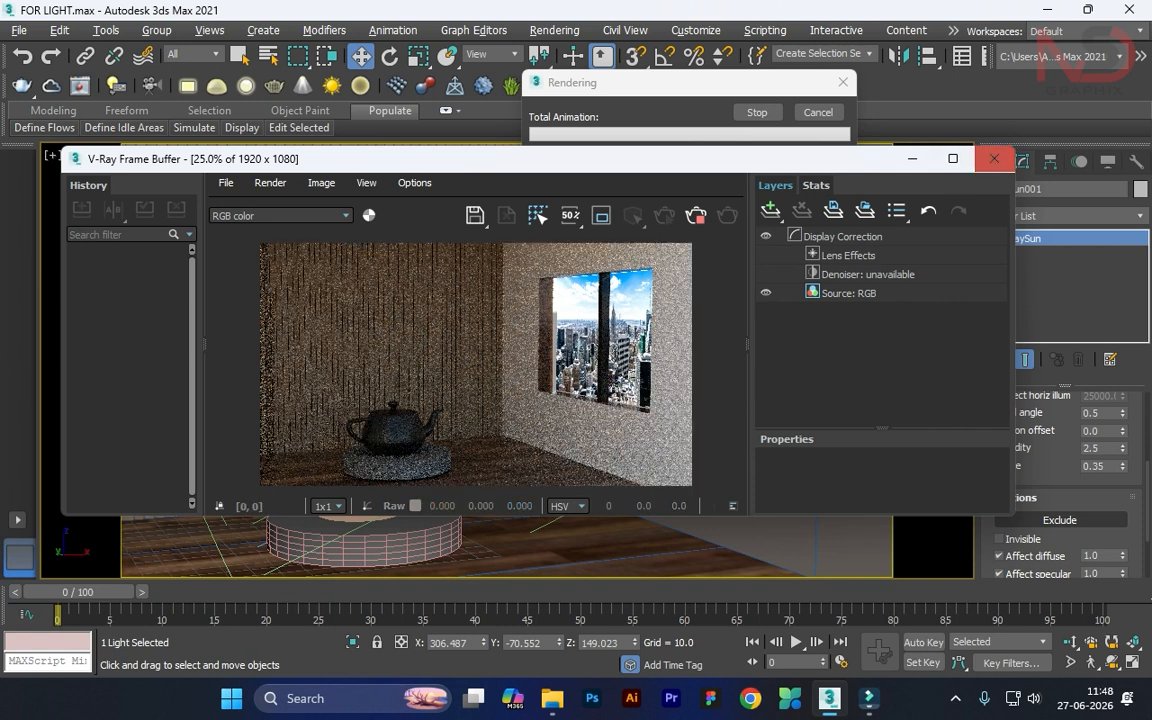
left_click(994, 158)
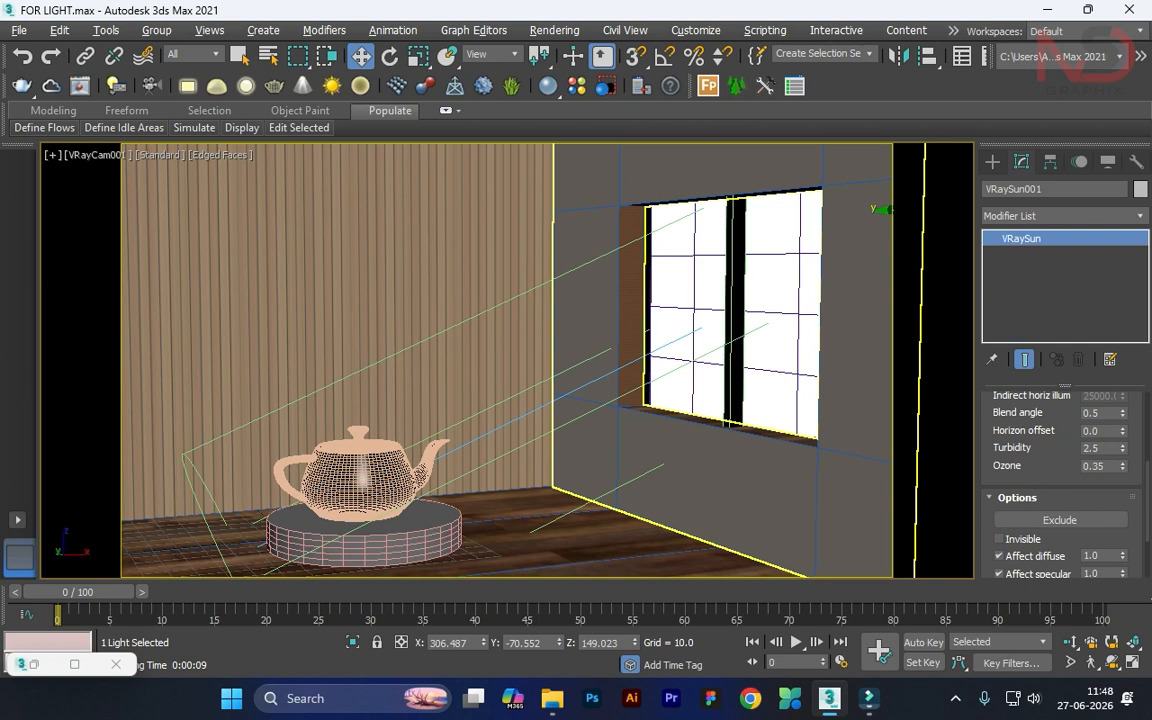
left_click(873, 275)
left_click(932, 205)
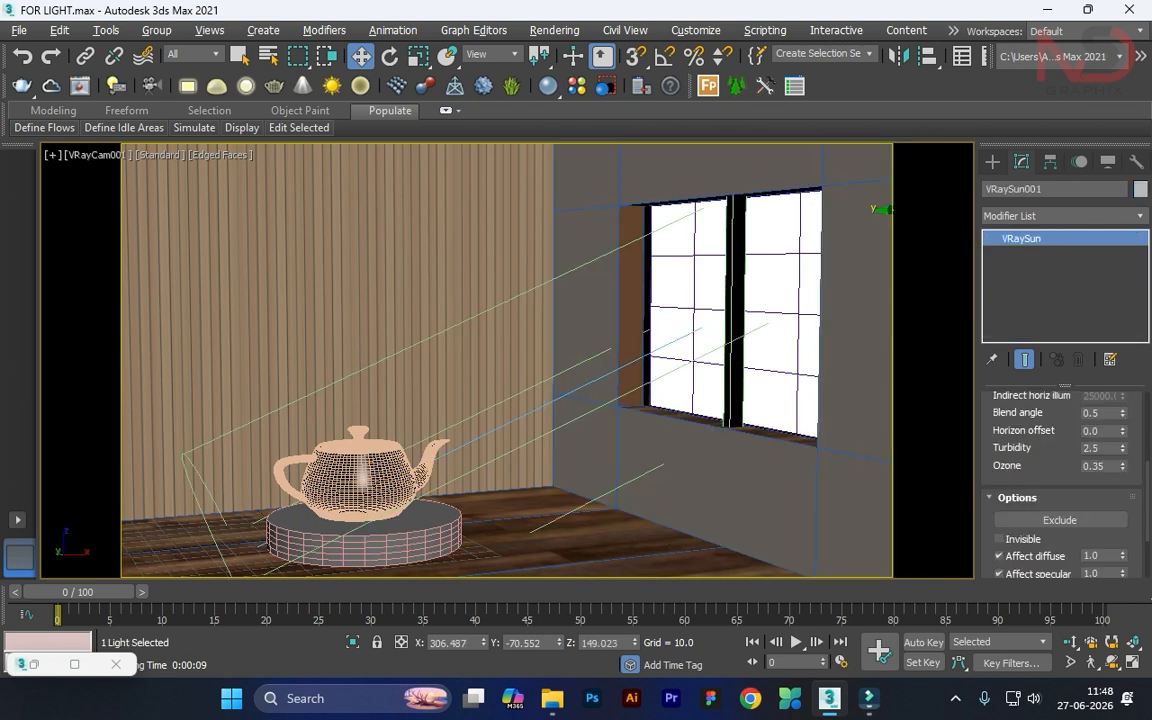
Exclude "image" and "plane" from the VRaySun for both illumination and shadow casting, and render the scene.
key("alt+w")
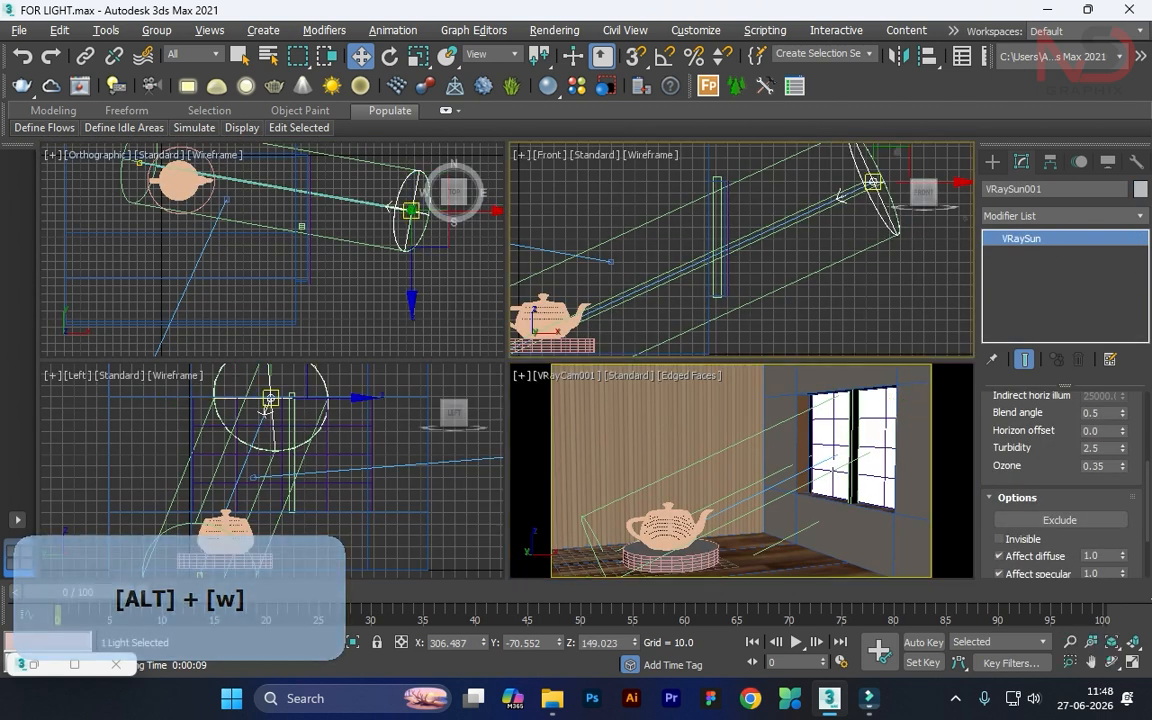
left_click(1060, 520)
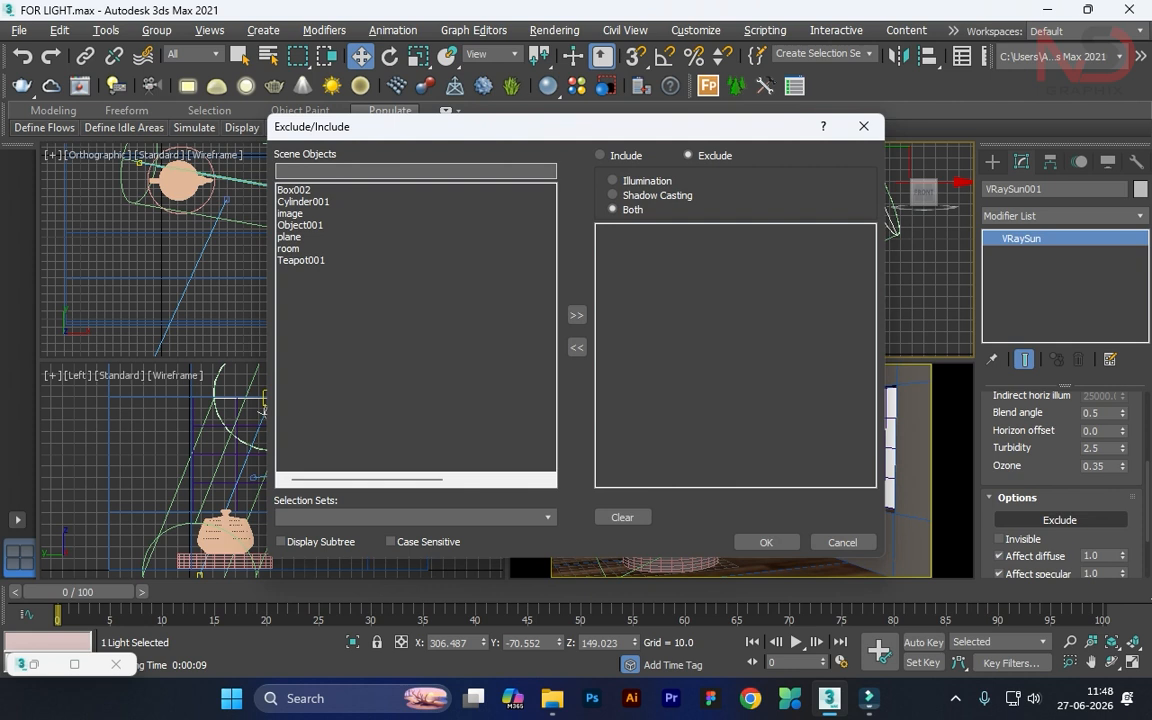
left_click(291, 213)
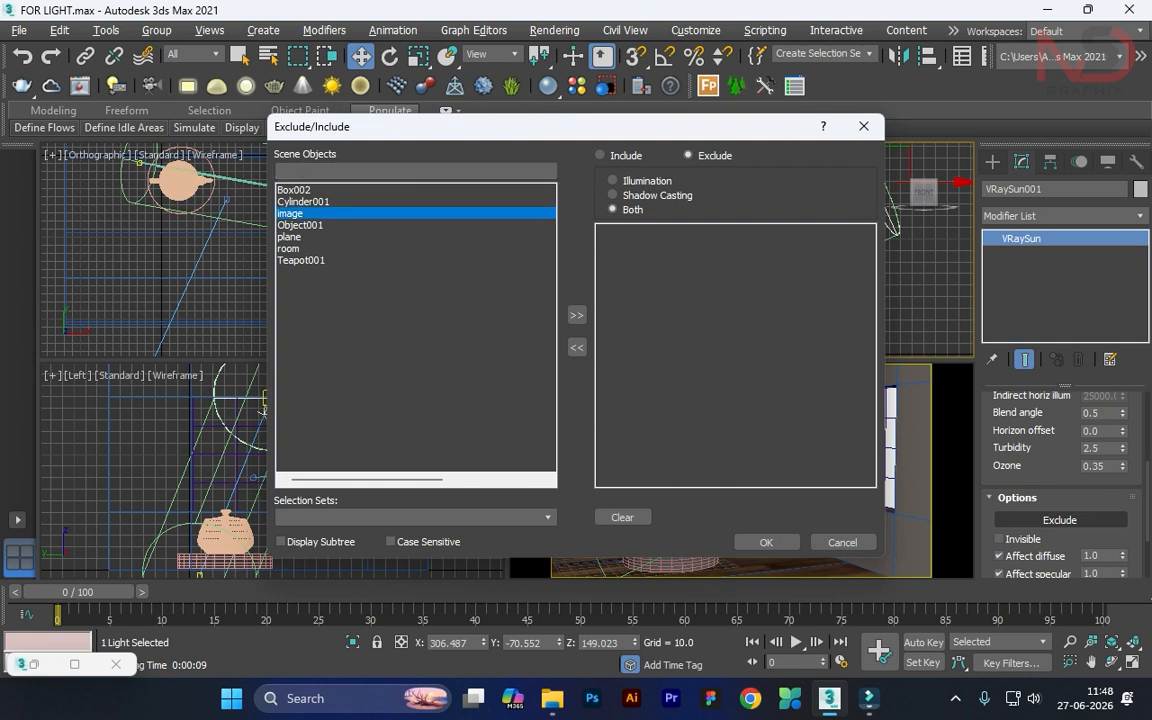
left_click(290, 237, "ctrl")
left_click(576, 315)
left_click(766, 542)
key("shift+q")
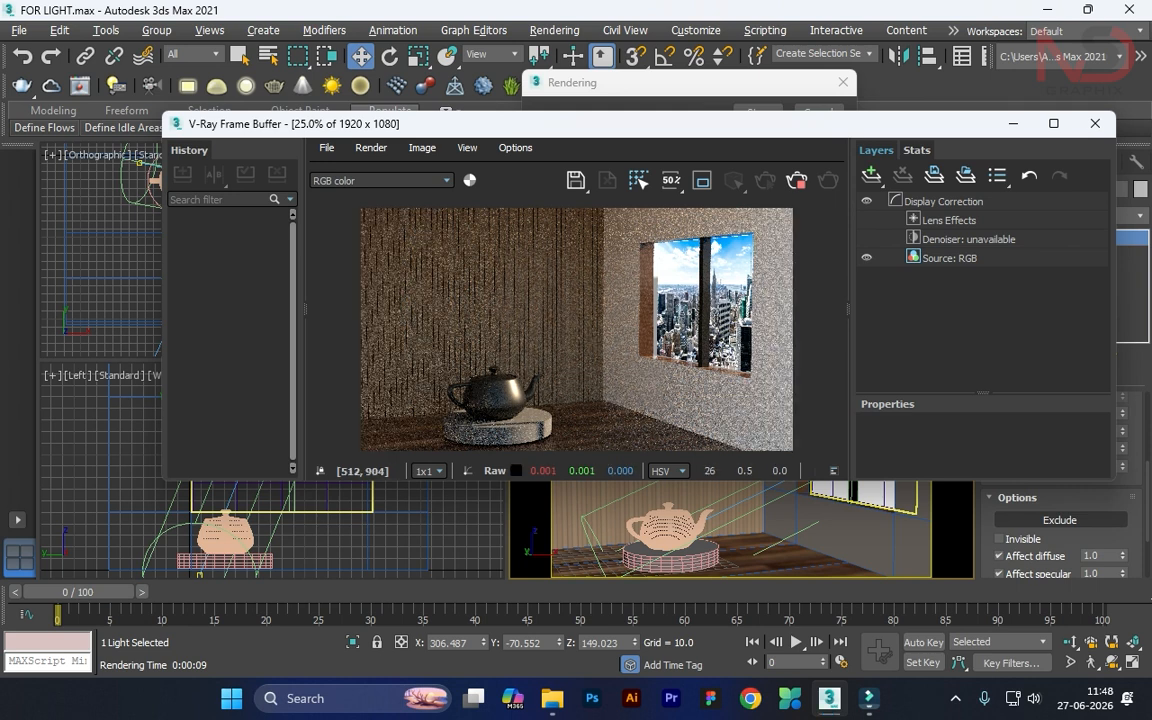
Move the VRaySun's target slightly up and farther from the window, past the teapot, in the front view.
left_click_drag(907, 131, 682, 337)
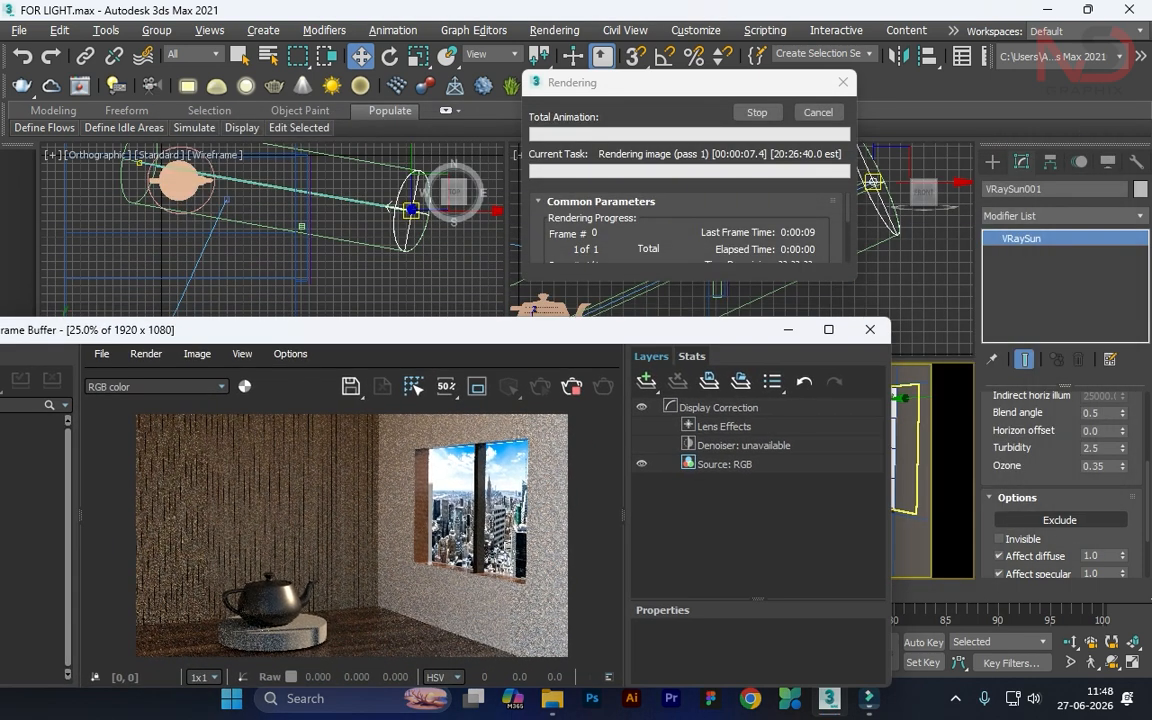
middle_click_drag(580, 300, 775, 172)
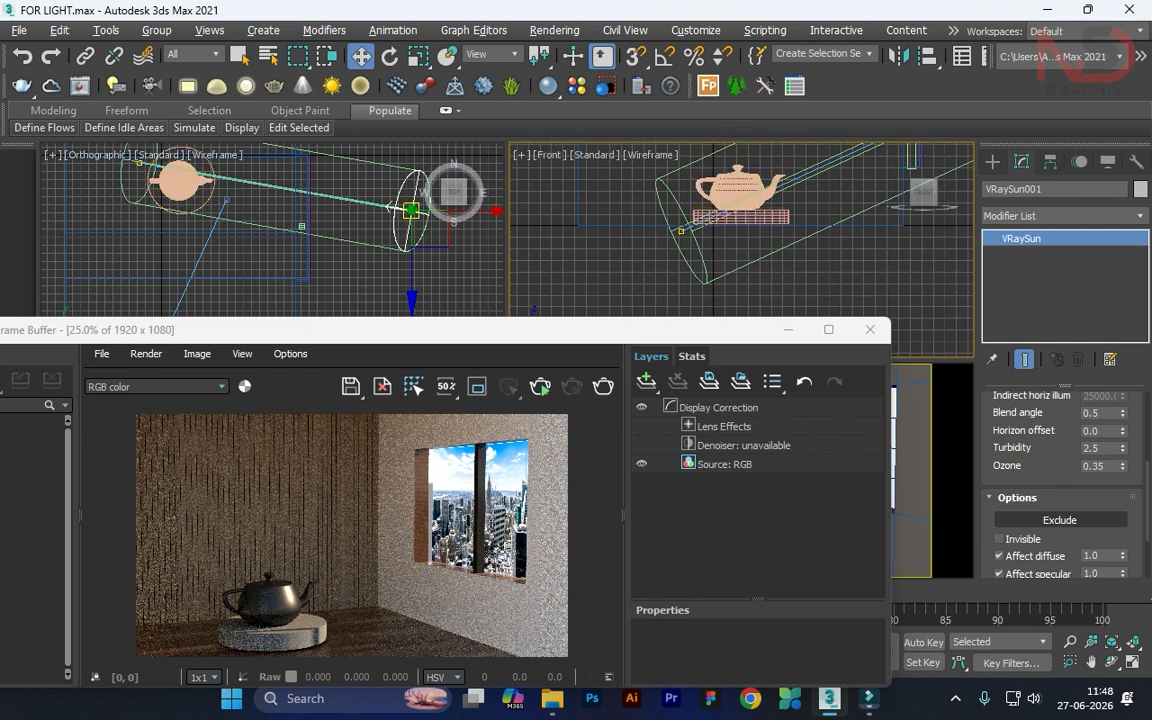
left_click(681, 231)
scroll(662, 245, "down", 5)
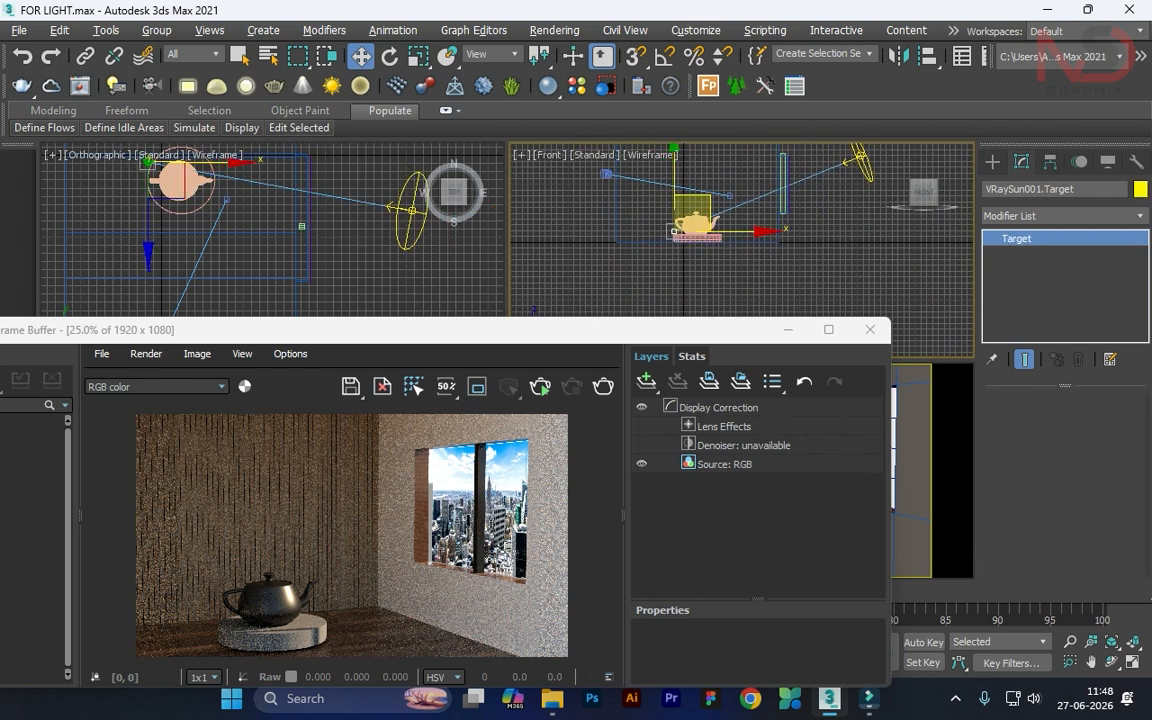
left_click_drag(689, 214, 664, 200)
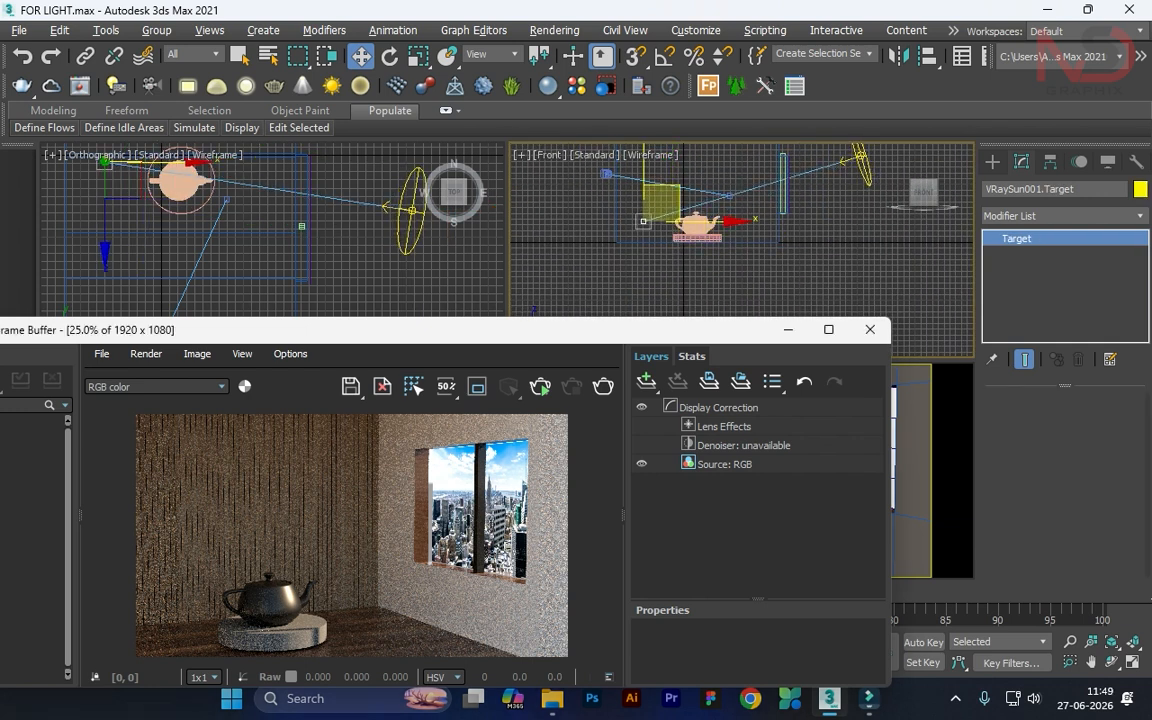
Set the VRaySun's size multiplier to 1.665 and run an interactive render of the camera view, stopping it after checking the light.
left_click_drag(645, 331, 615, 251)
middle_click(893, 440)
middle_click_drag(842, 188, 838, 205)
left_click(857, 173)
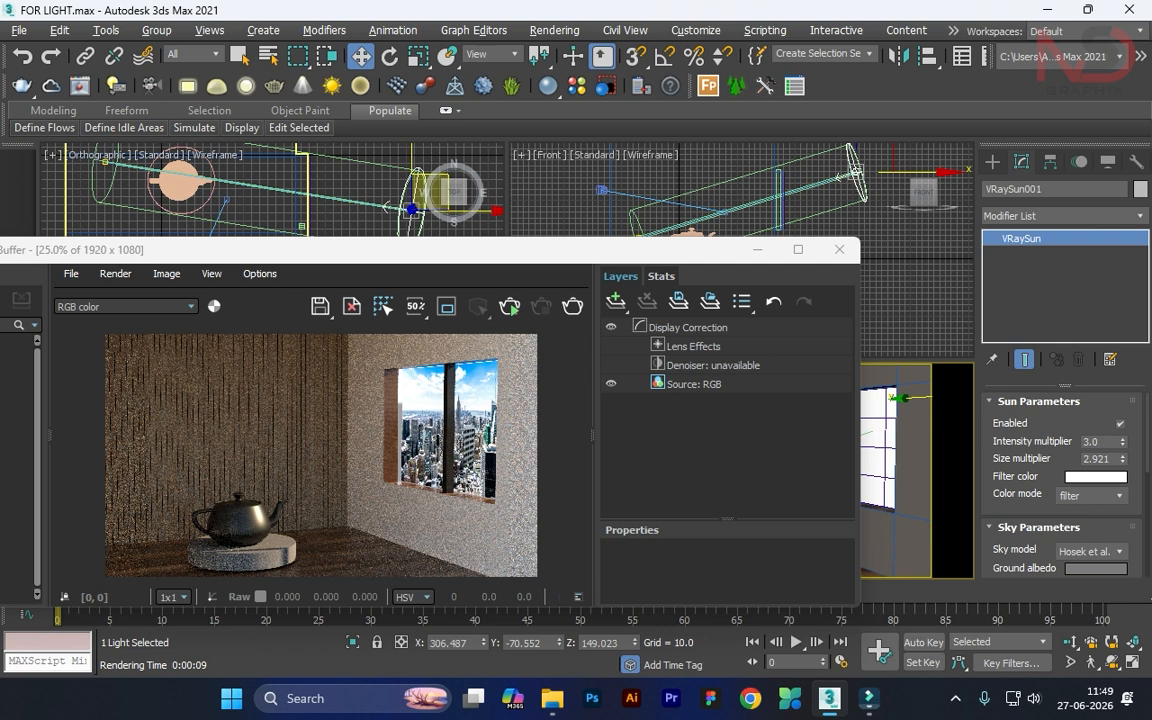
left_click_drag(1122, 460, 1122, 495)
left_click(510, 306)
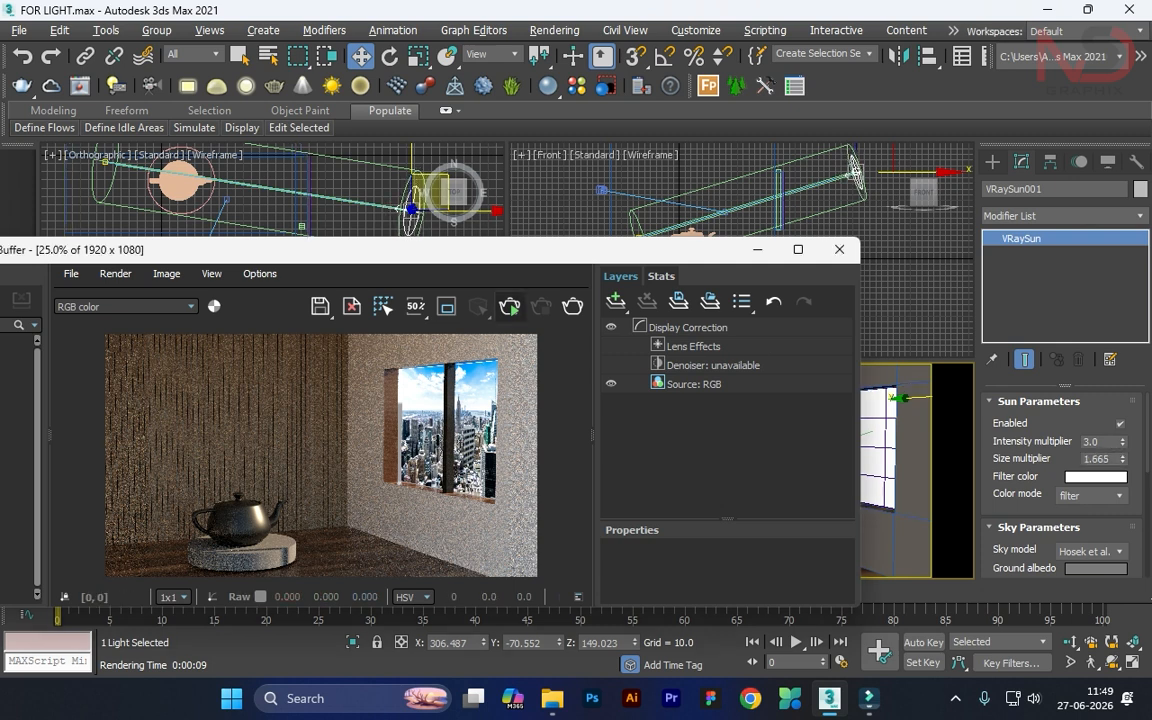
scroll(306, 468, "up", 2)
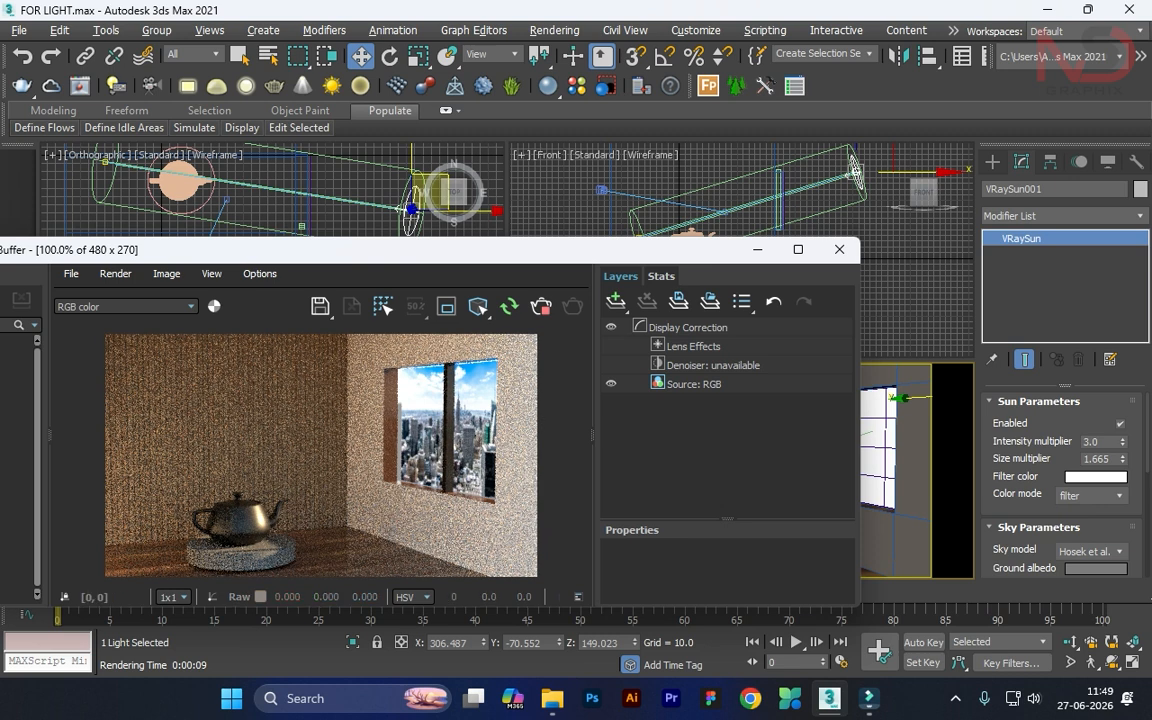
left_click_drag(495, 249, 581, 199)
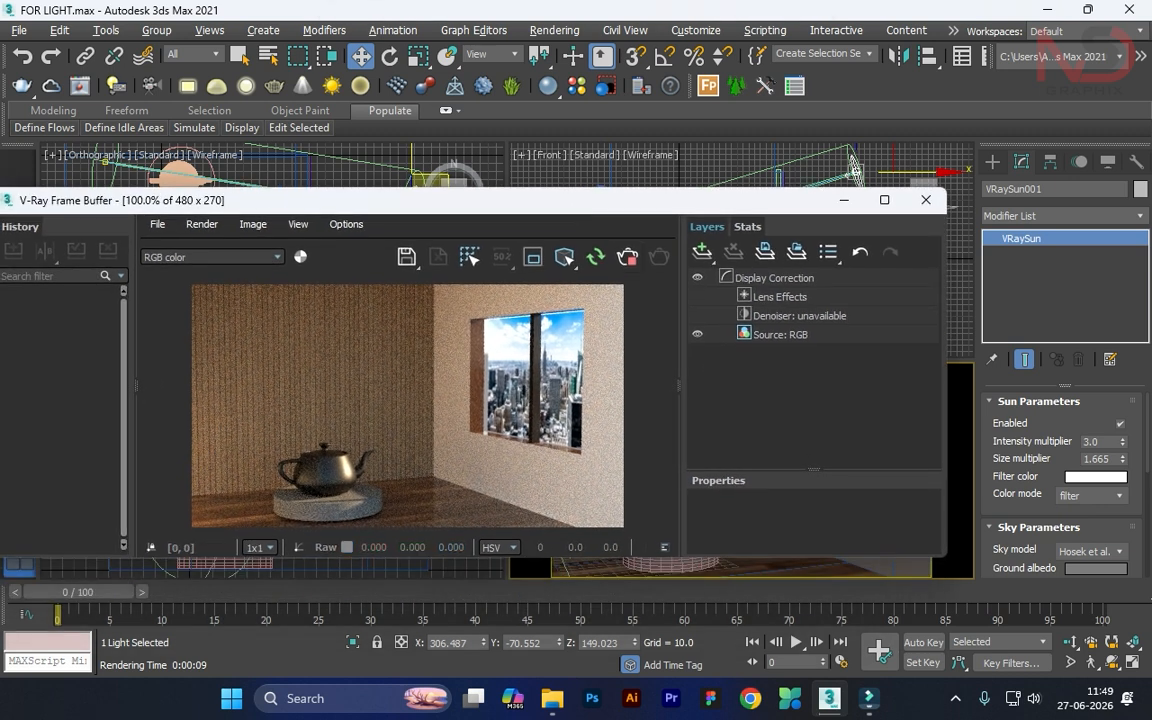
left_click_drag(581, 199, 482, 387)
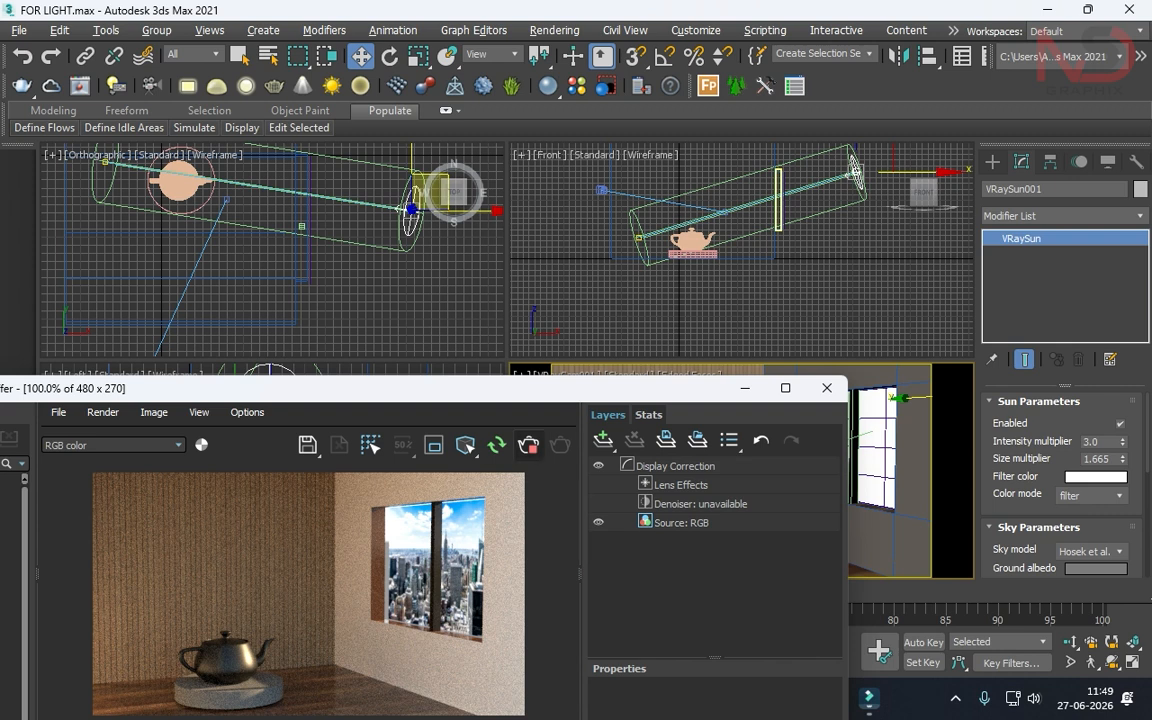
left_click(529, 445)
Review the VRaySun's exclude settings and rerun the interactive render in an enlarged frame buffer.
left_click(852, 172)
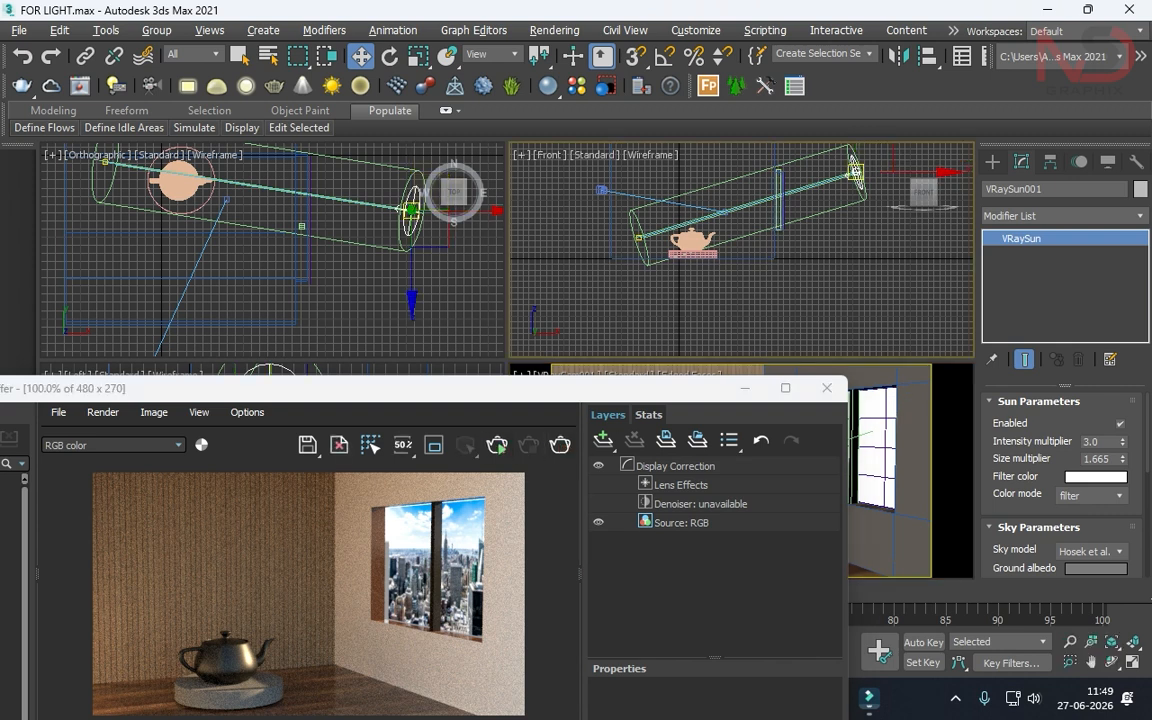
scroll(1060, 480, "down", 5)
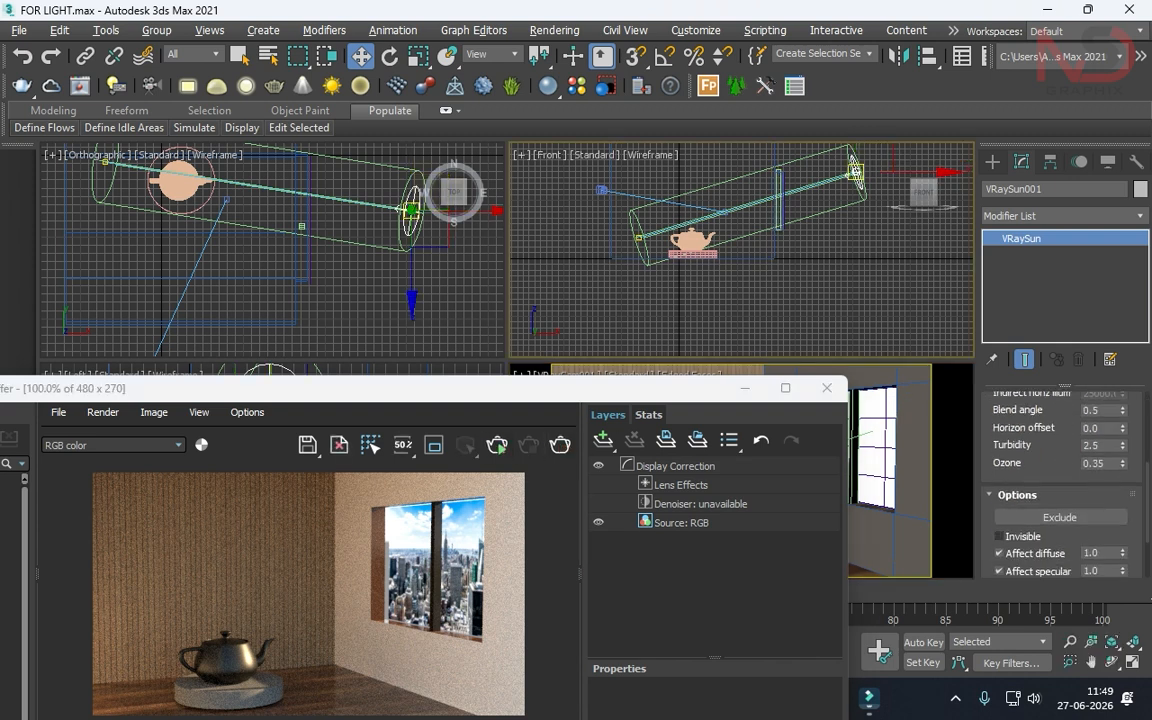
left_click(1060, 517)
left_click(609, 242)
left_click(577, 347)
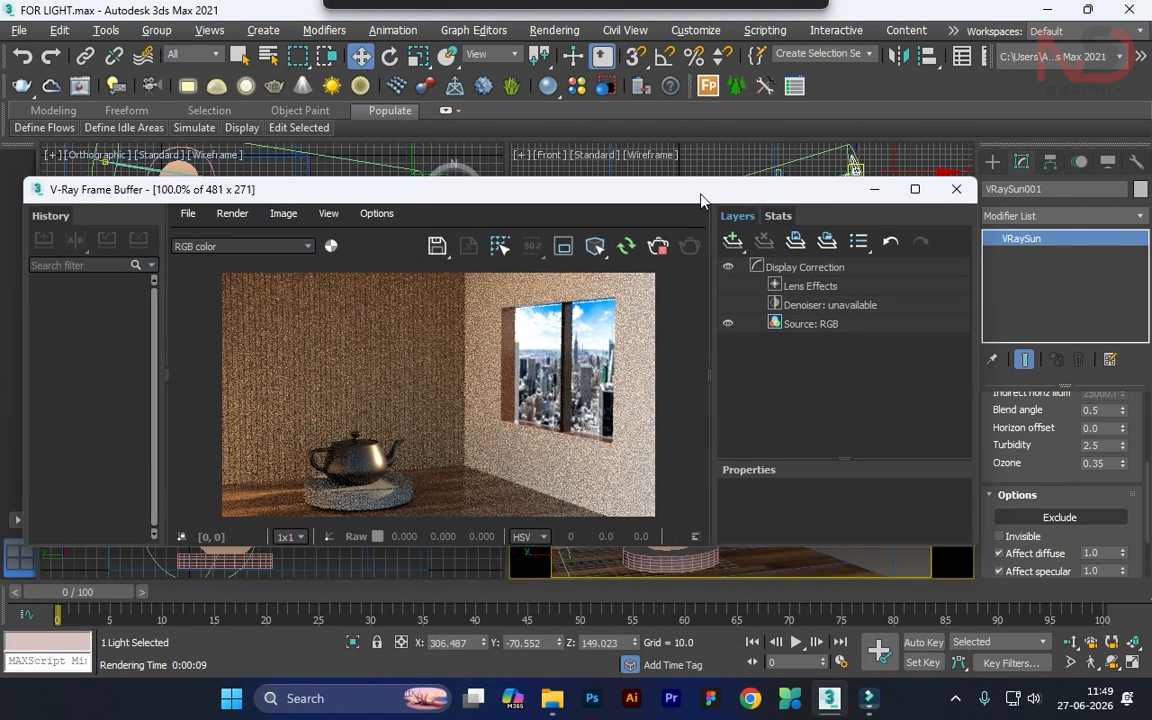
left_click_drag(700, 200, 702, 200)
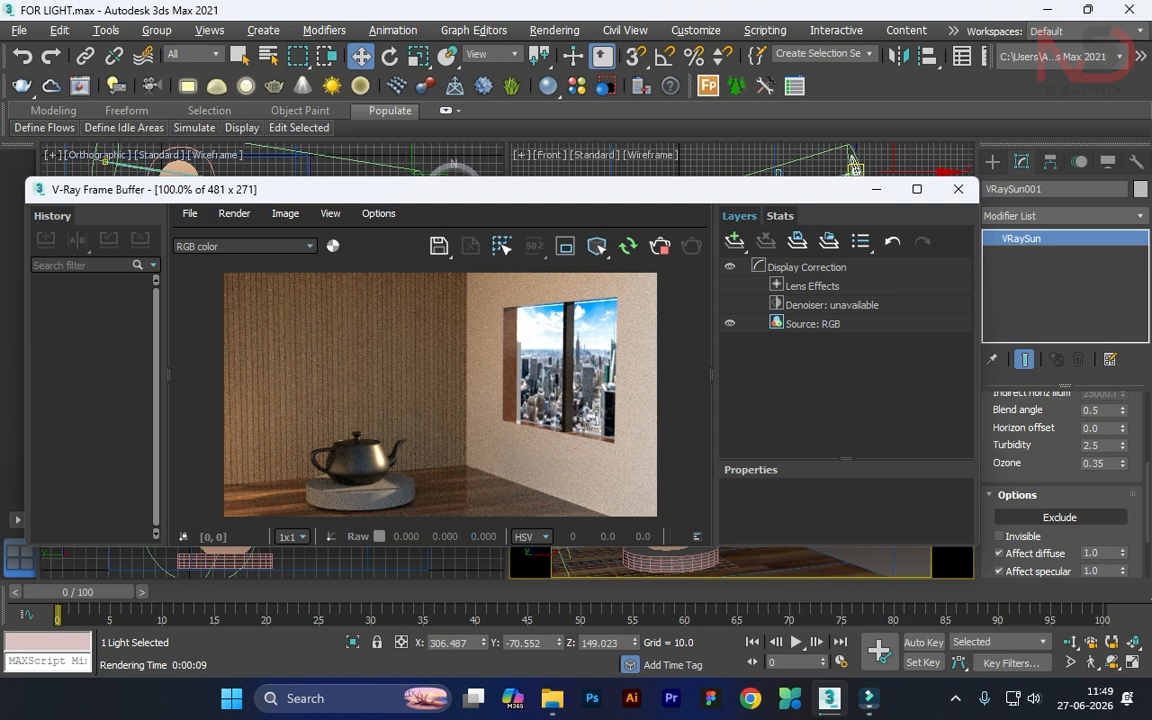
key("shift+q")
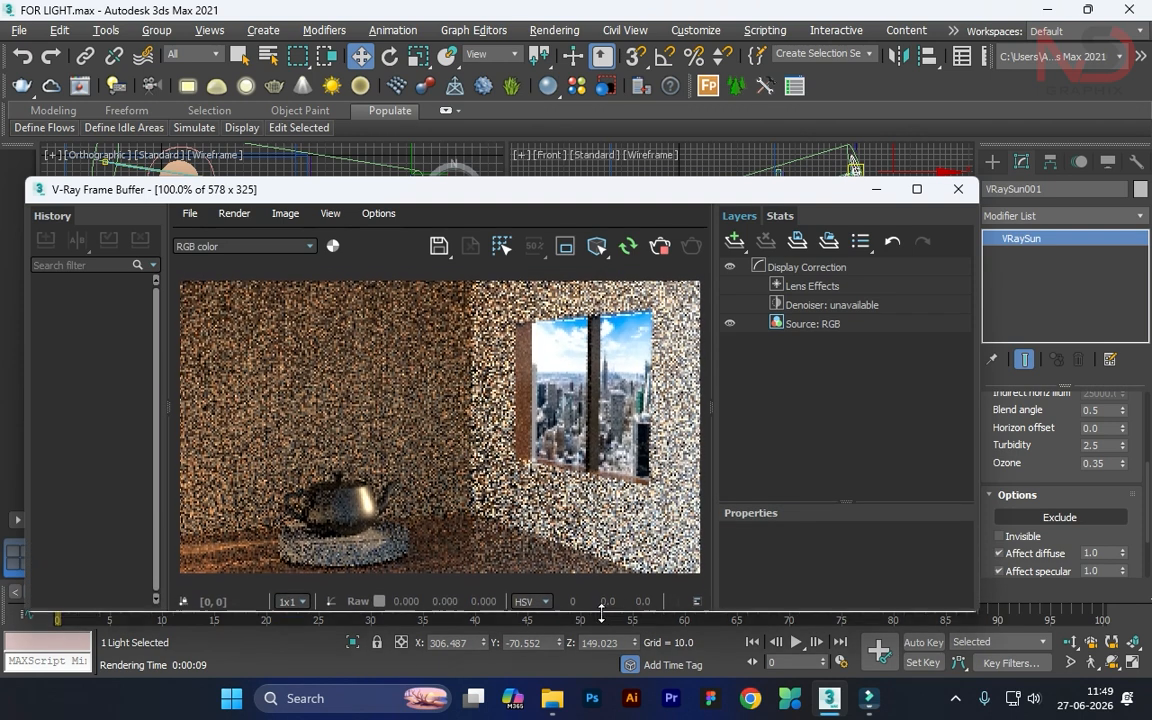
left_click_drag(615, 192, 414, 258)
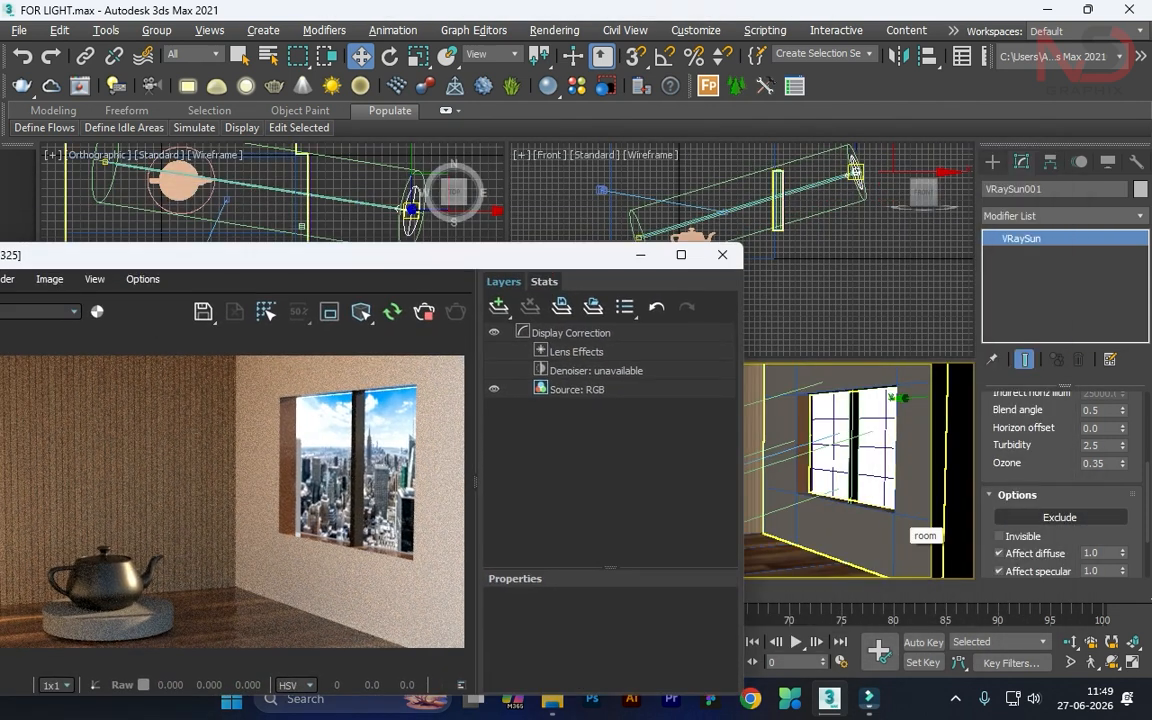
Convert the "19 - Glass (Thin wall)" material to a VRayMtl with white diffuse and assign it to the room's window reveal polygons.
left_click(905, 525)
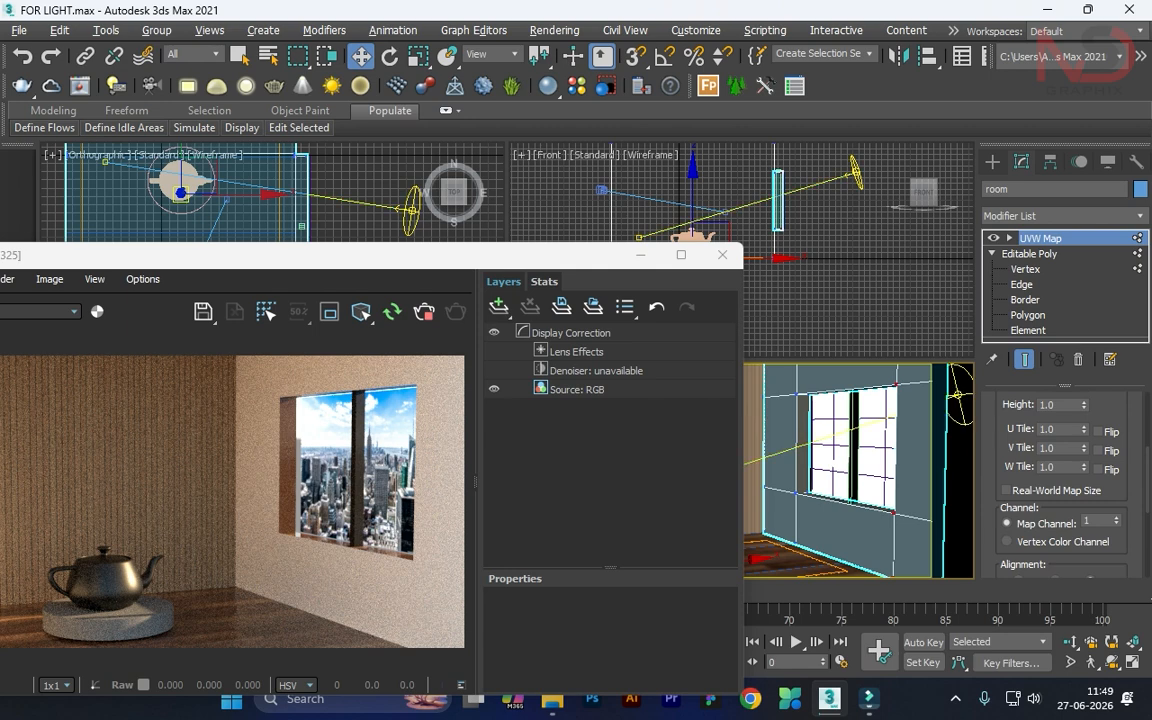
left_click(1028, 315)
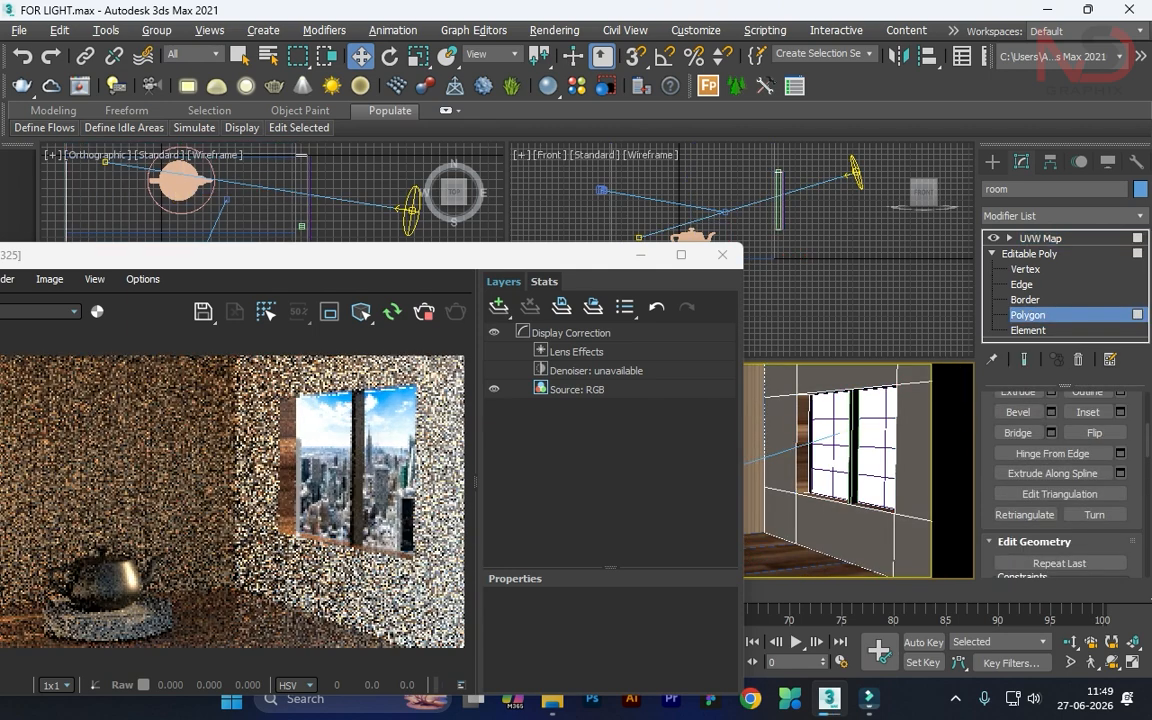
left_click(912, 450)
left_click(722, 255)
key("p")
scroll(840, 465, "down", 8)
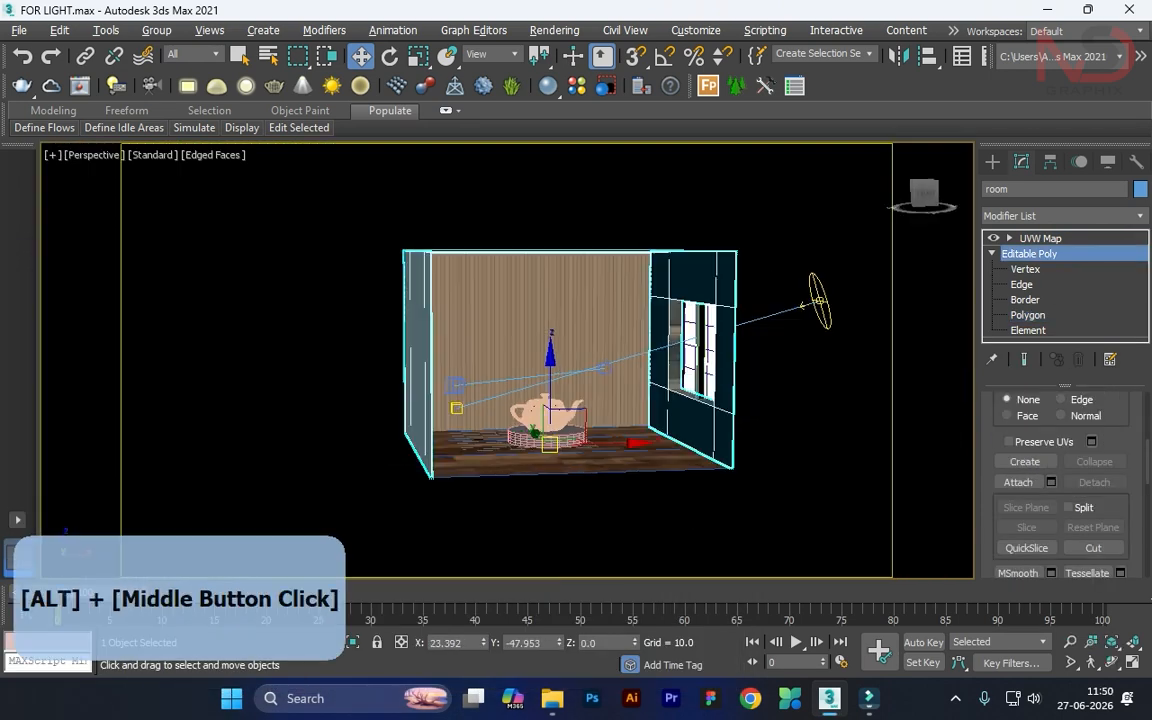
middle_click_drag(602, 335, 572, 352, "alt")
key("ctrl+z")
key("m")
left_click(725, 262)
left_click(945, 365)
double_click(427, 407)
left_click(785, 408)
left_click_drag(635, 206, 690, 206)
left_click(666, 276)
left_click(737, 341)
left_click(975, 90)
Render the camera view to check the window reveal's material, and minimize the stopped render.
key("c")
key("shift+q")
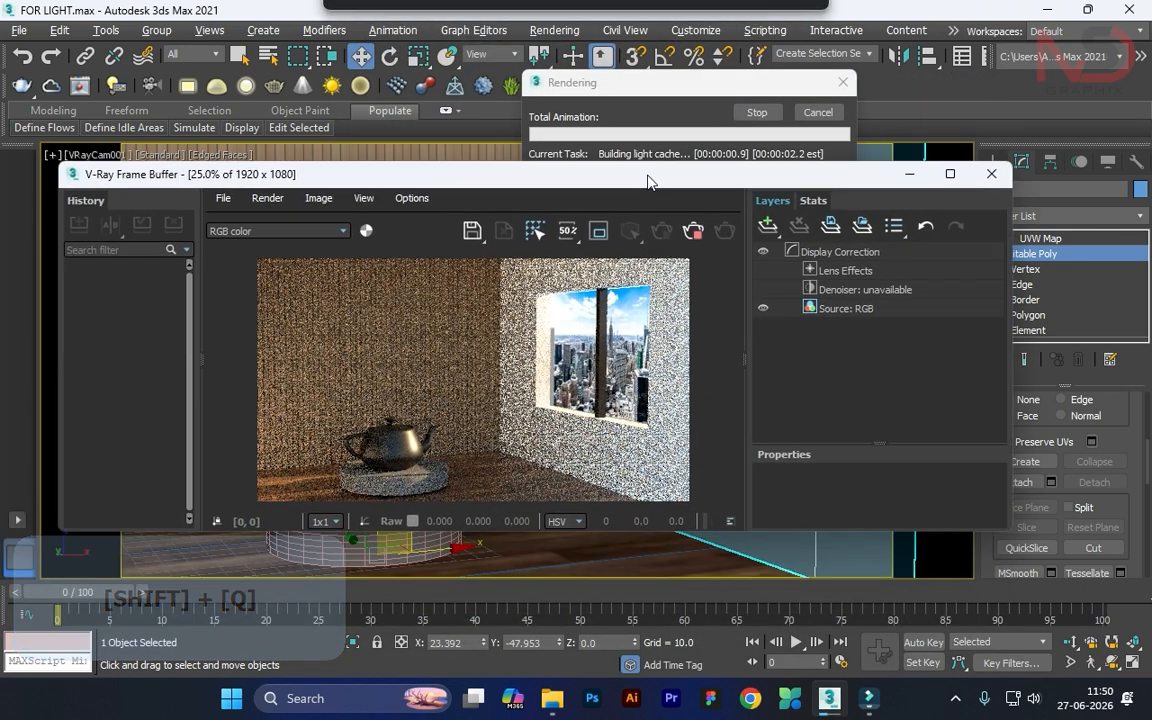
left_click_drag(634, 571, 634, 586)
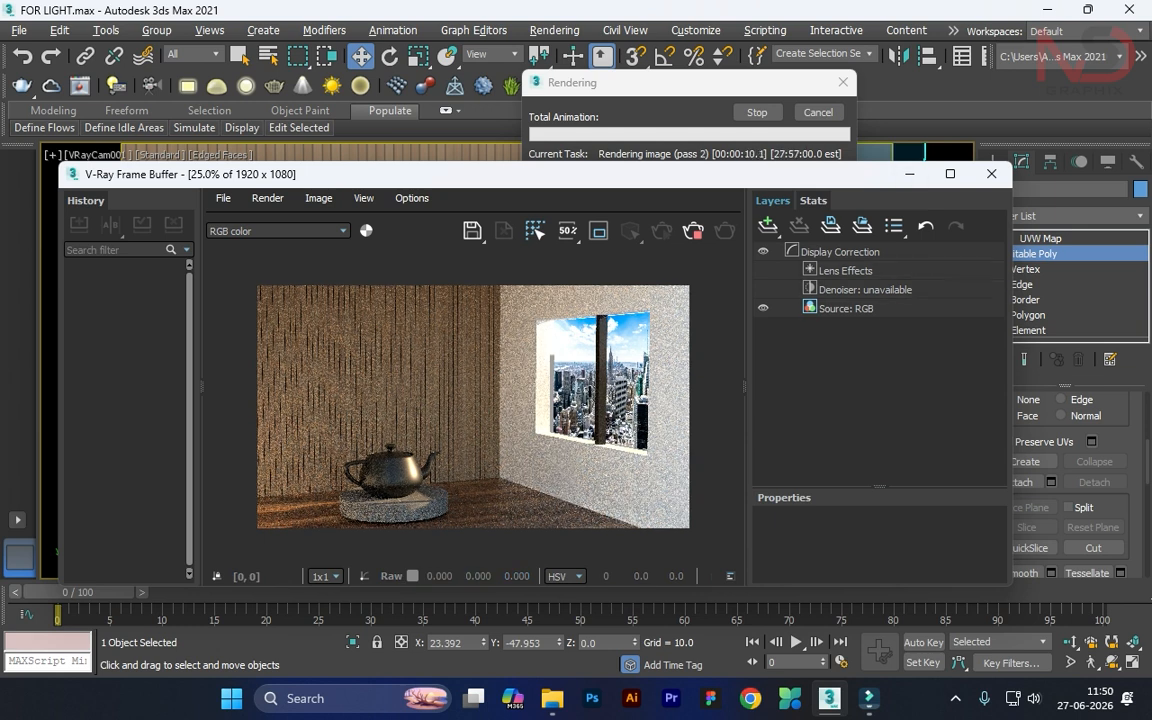
left_click(693, 231)
left_click(909, 174)
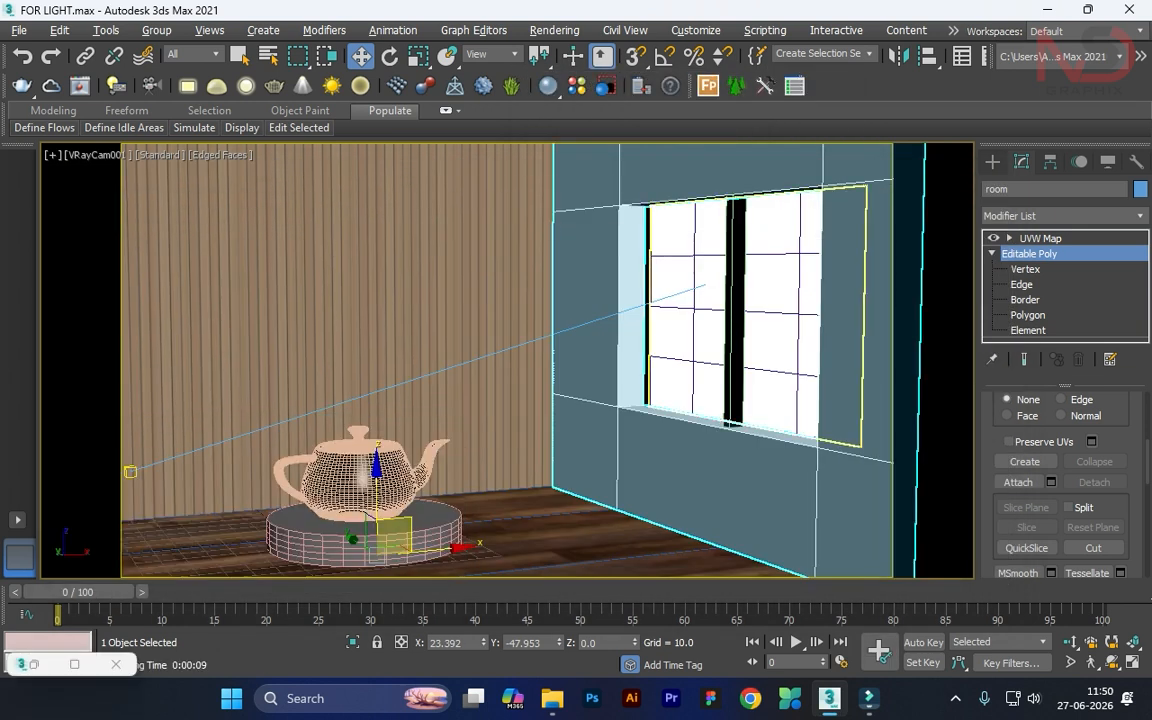
Shift the vertical window mullion slightly along Y and check its position in the maximized left view.
left_click(735, 335)
left_click_drag(699, 422, 691, 419)
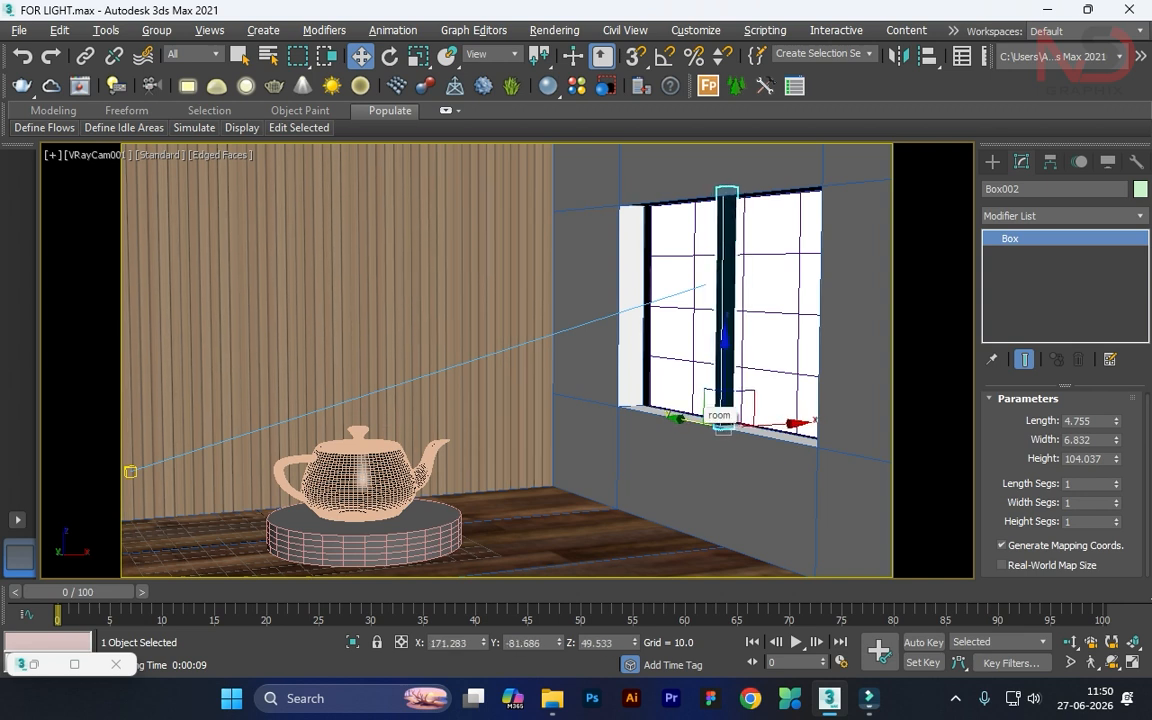
key("alt+w")
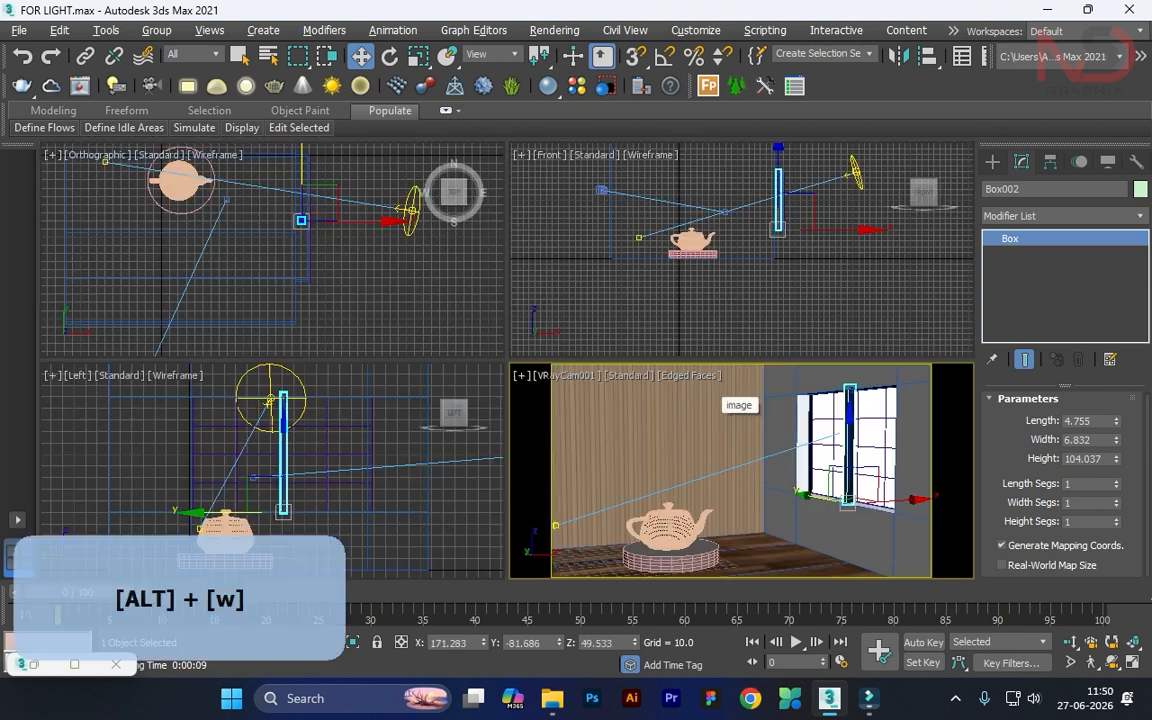
middle_click(409, 372, "alt")
key("alt+w")
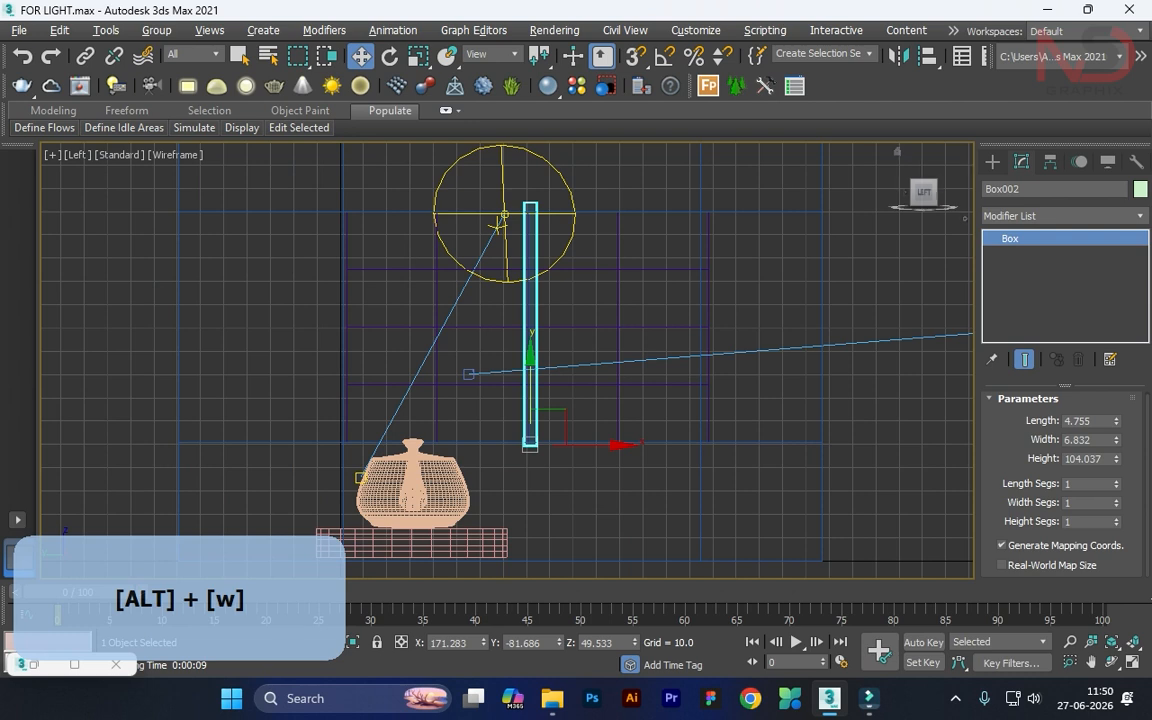
Create a plane snapped to the corners of the window opening in the left view, about 98.8 by 151.9 units.
left_click(920, 255)
left_click(992, 162)
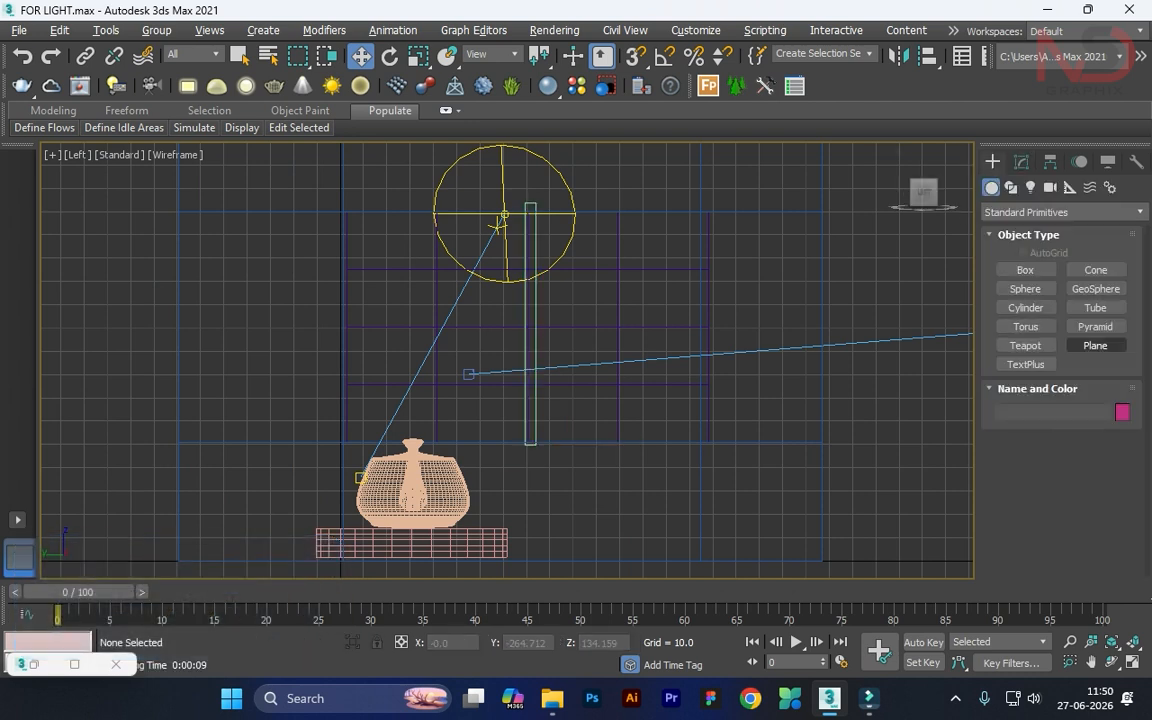
left_click(1095, 345)
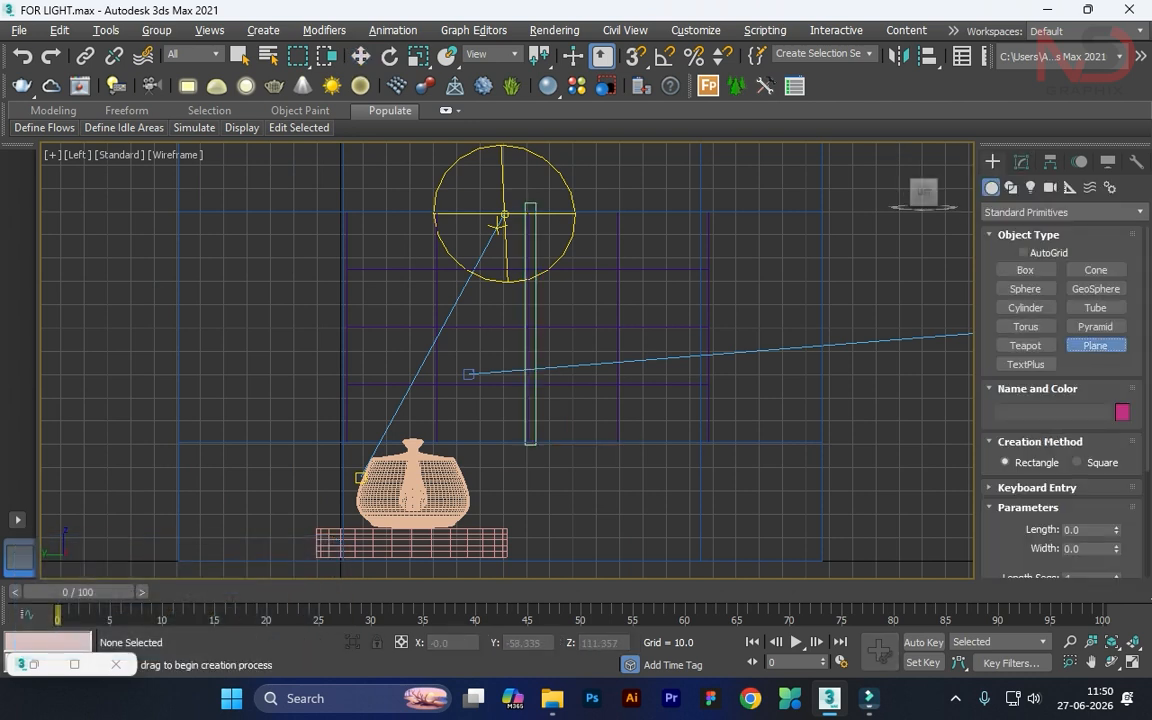
key("s")
left_click_drag(346, 212, 700, 442)
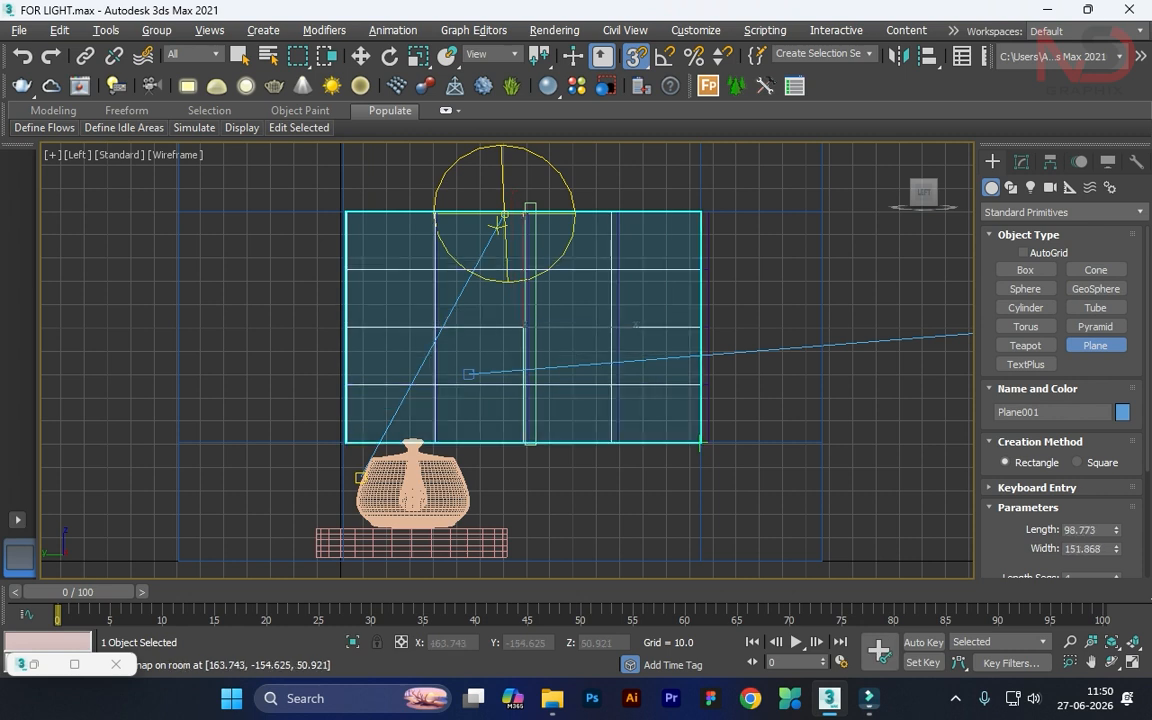
Move the new plane inward along X in the front view to sit within the window opening, and return to the camera view.
key("alt+w")
middle_click(660, 230, "alt")
key("alt+w")
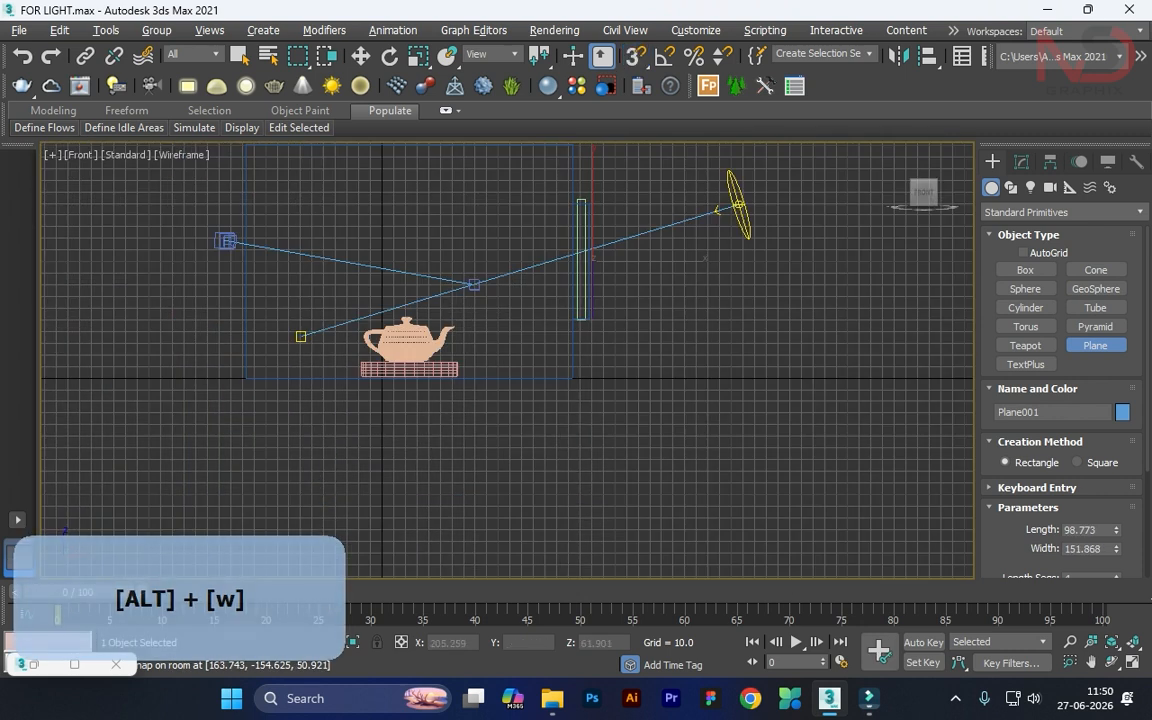
key("w")
scroll(621, 256, "up", 4)
left_click_drag(621, 265, 598, 265)
key("alt+w")
middle_click(780, 450, "alt")
key("alt+w")
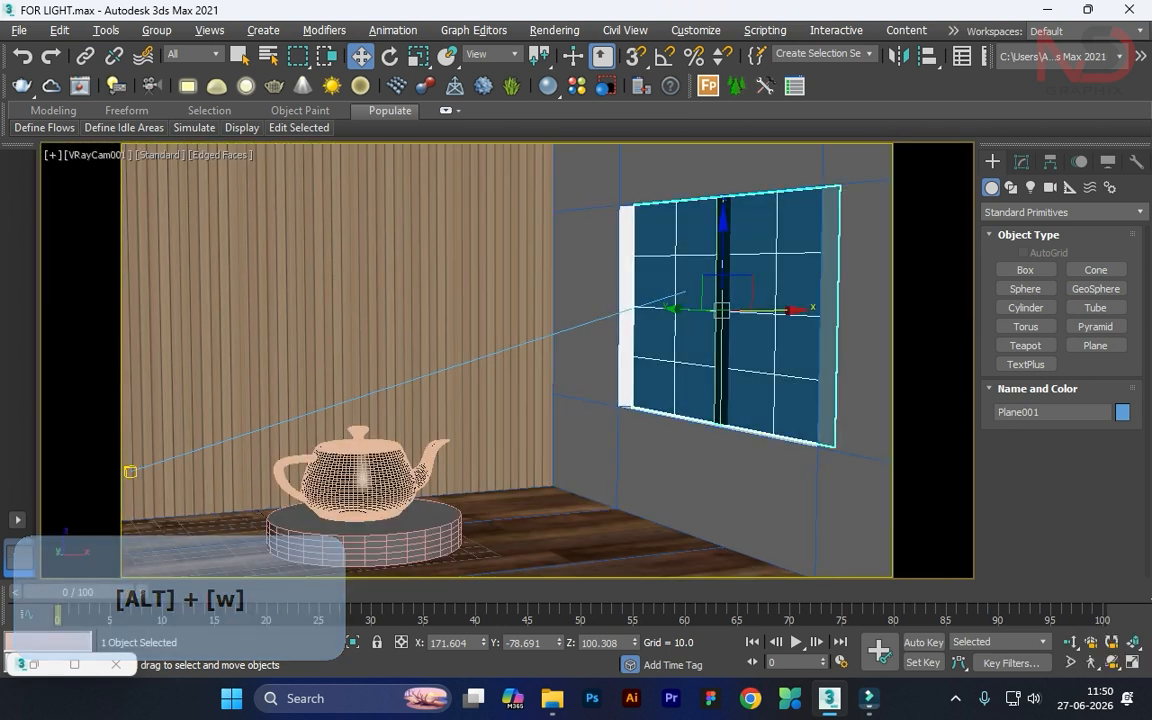
Convert the "20 - Polished Aluminum" material to a VRayMtl.
key("m")
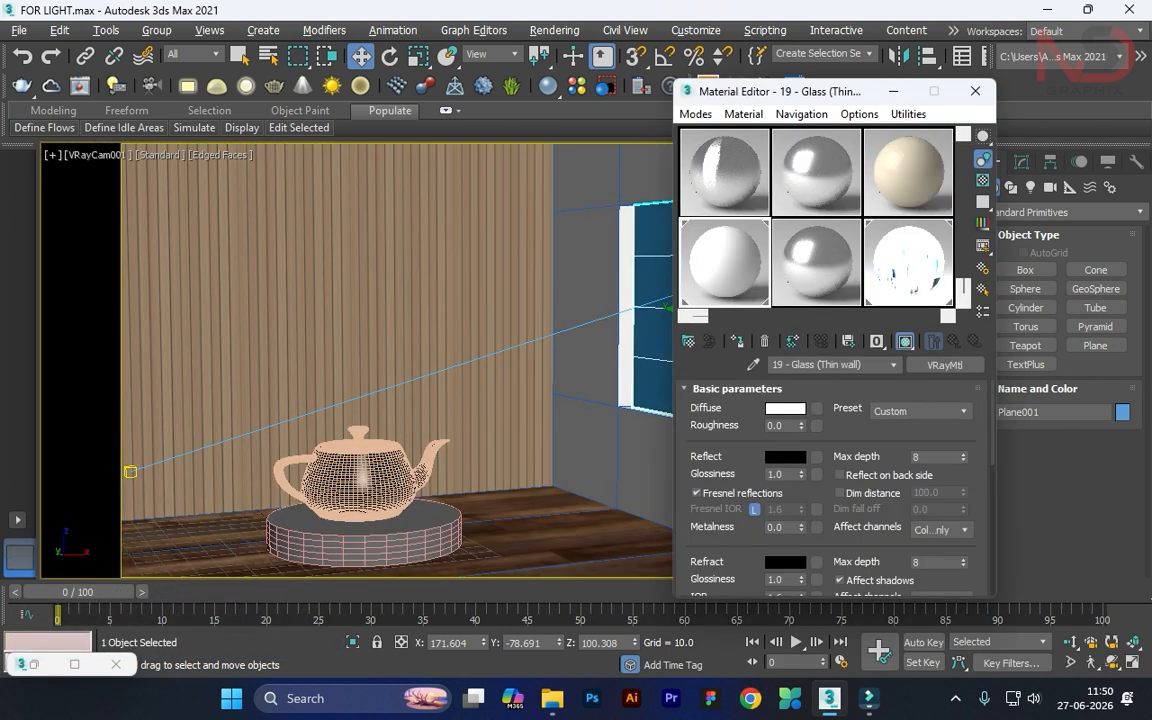
left_click(817, 264)
left_click(944, 365)
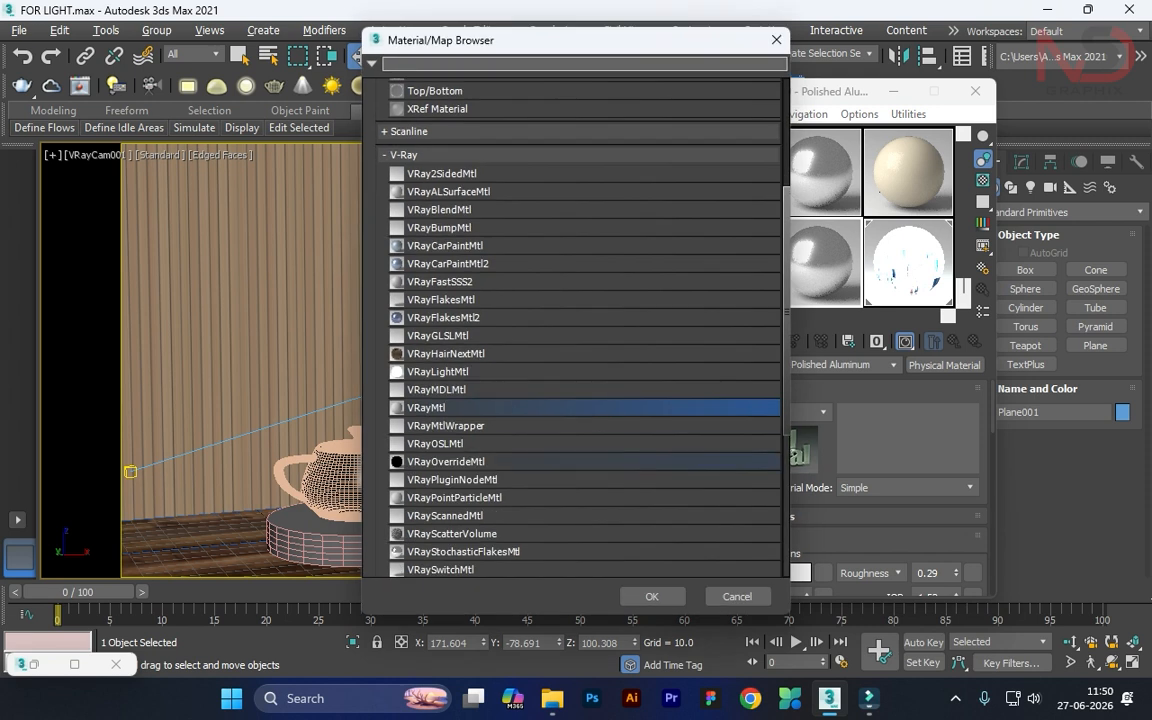
left_click(652, 596)
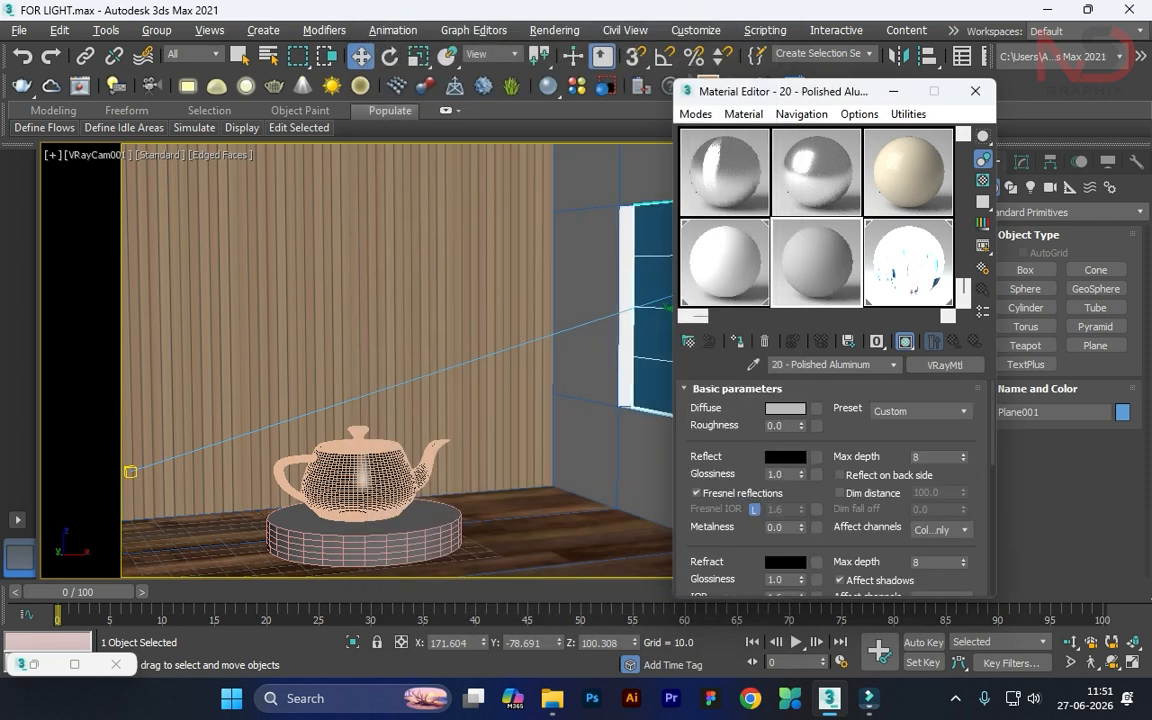
Give the material a black diffuse colour, a reflection value of 221 and a reflection glossiness of 0.99.
left_click(785, 408)
left_click_drag(632, 206, 690, 206)
left_click(664, 274)
left_click(785, 457)
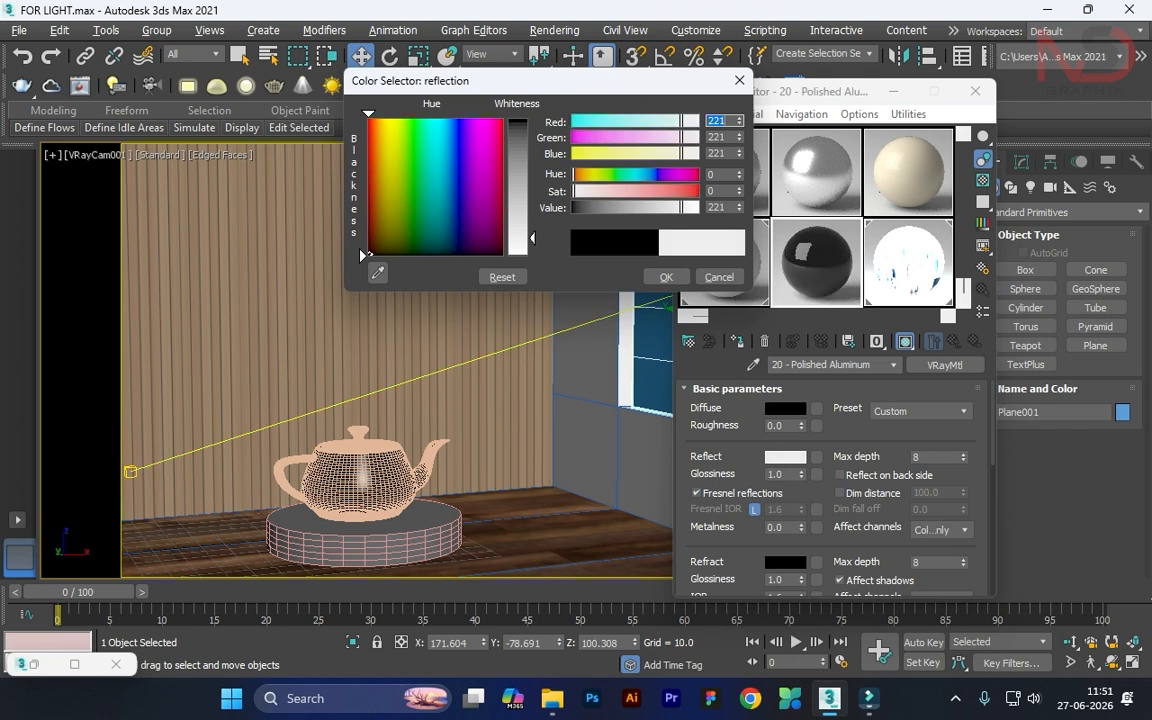
left_click(664, 274)
left_click_drag(785, 474, 640, 528)
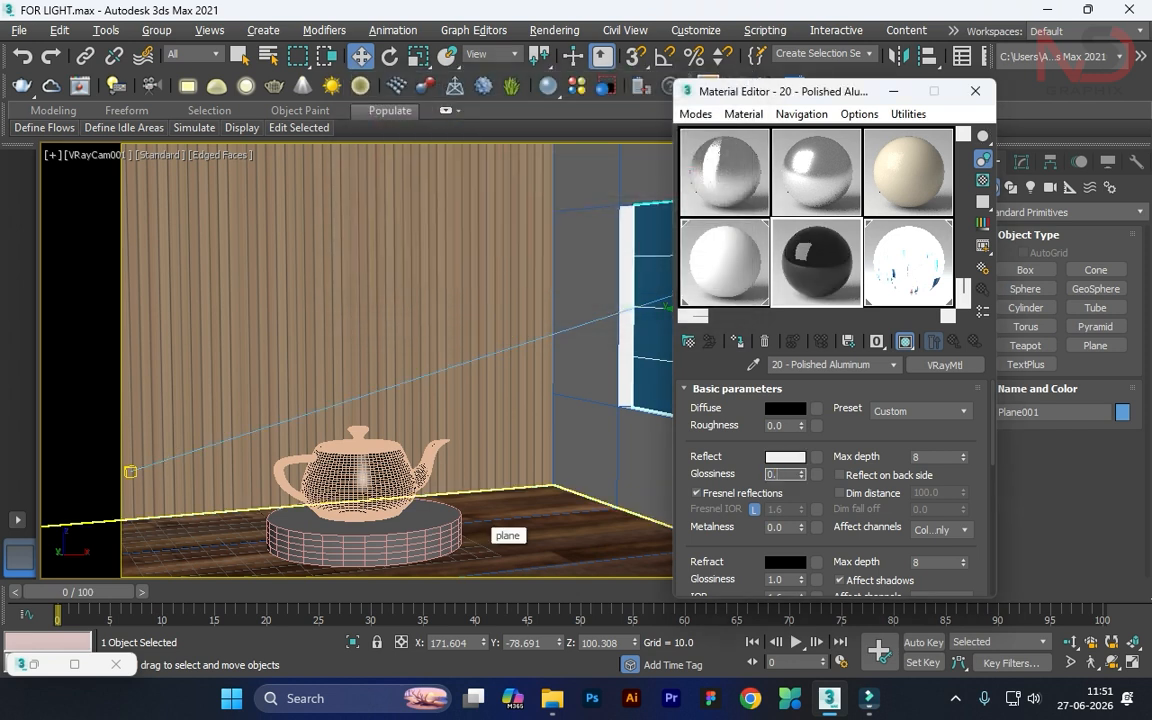
Set the material's refraction colour value to 242, refraction glossiness to 0.95 and IOR to 1.517.
scroll(830, 480, "down", 4)
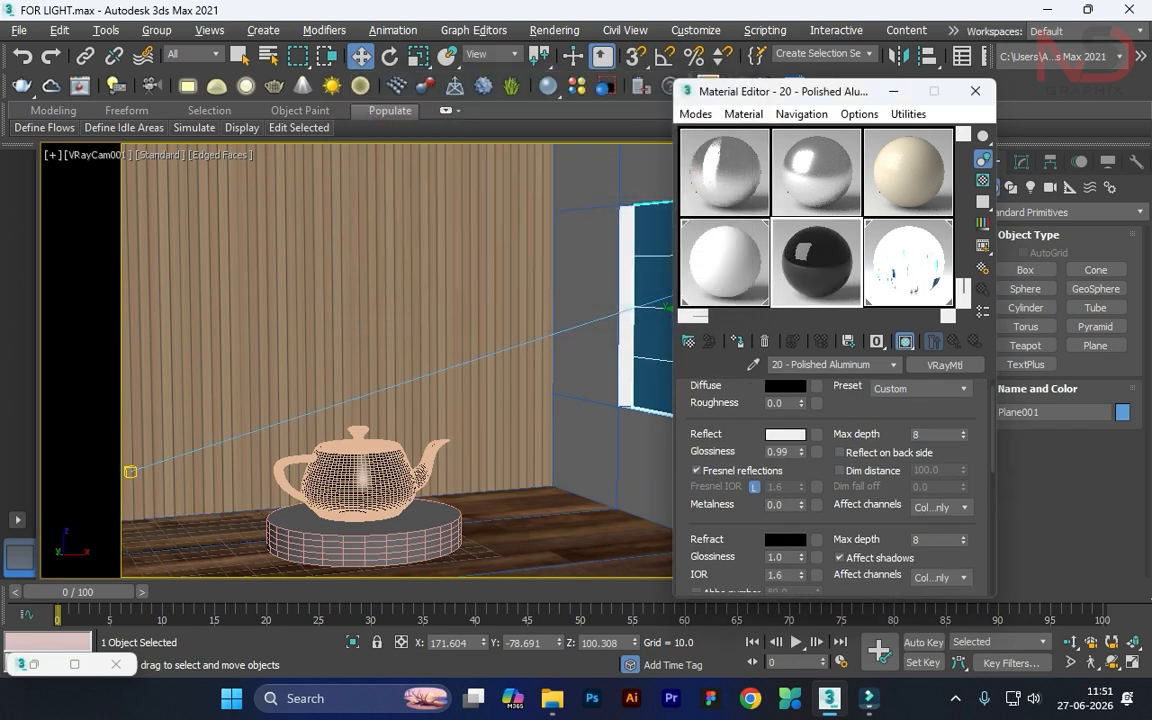
left_click(785, 461)
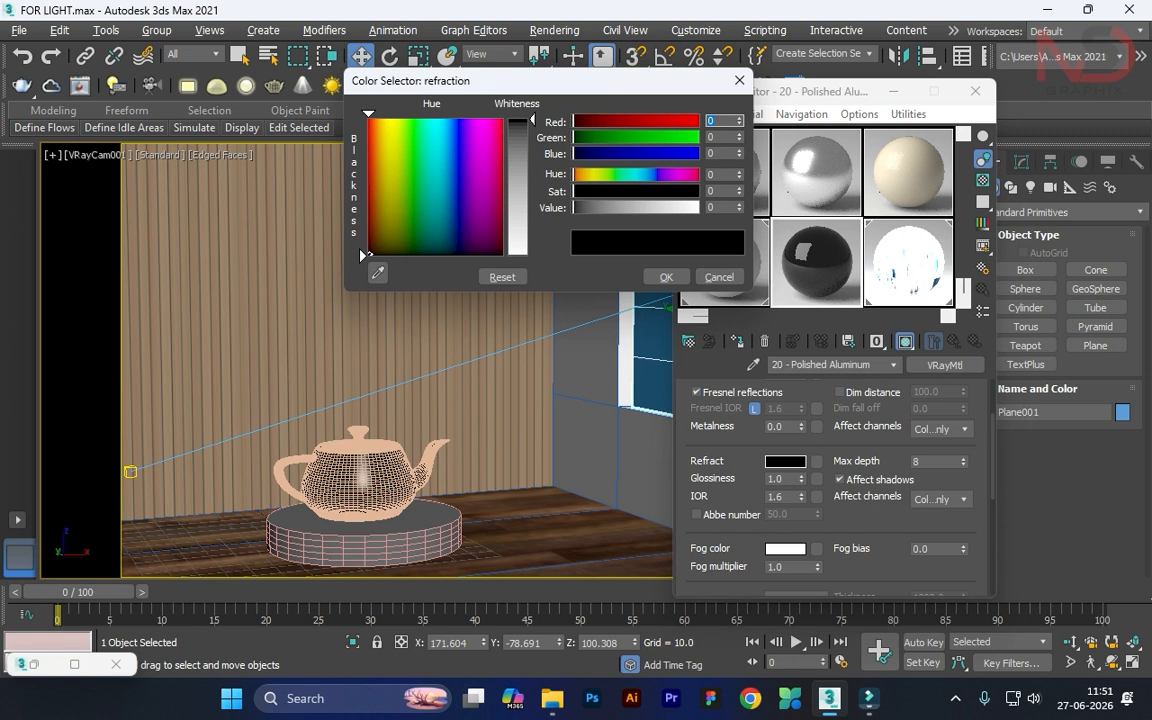
left_click_drag(575, 207, 695, 207)
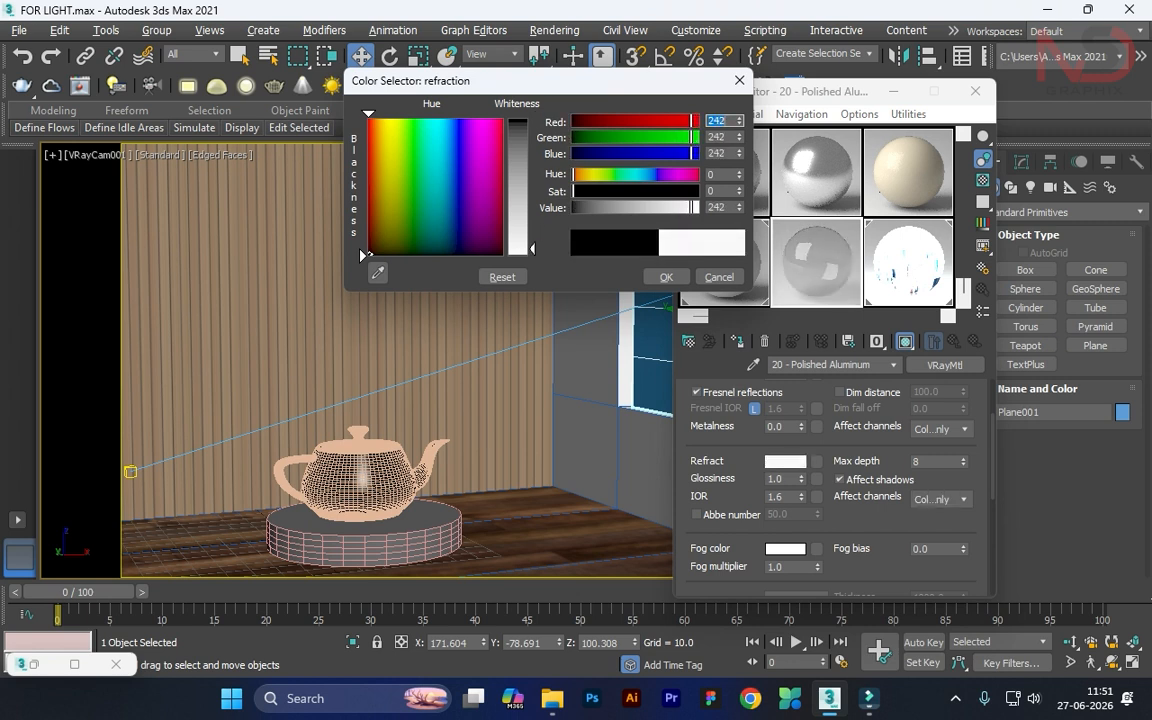
left_click(666, 277)
left_click_drag(786, 479, 602, 500)
type("0.95")
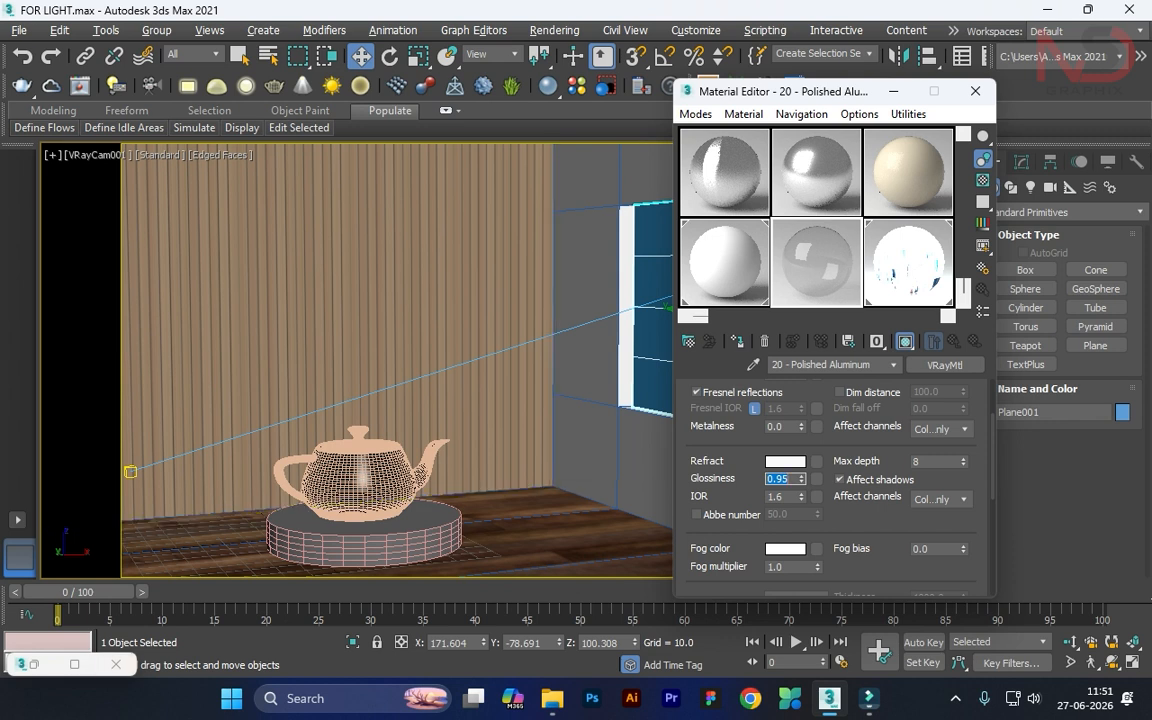
key("Tab")
type("1")
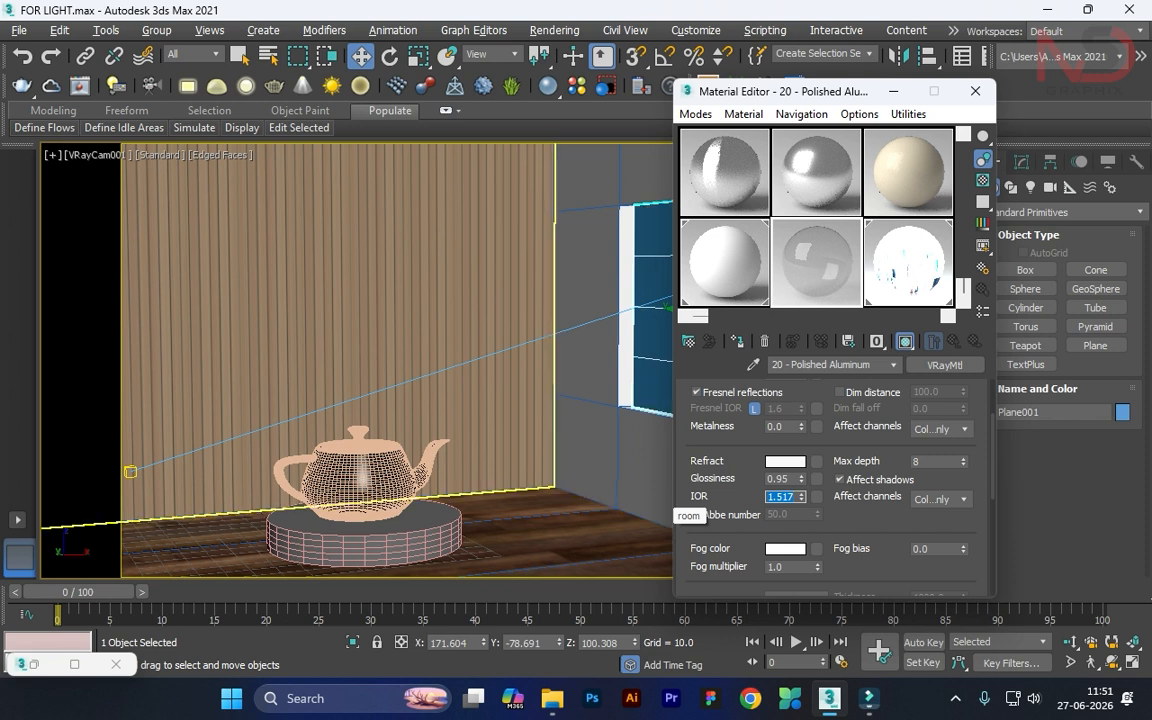
Assign the "20 - Polished Aluminum" glass material to the window plane and render the camera view.
left_click(737, 341)
key("m")
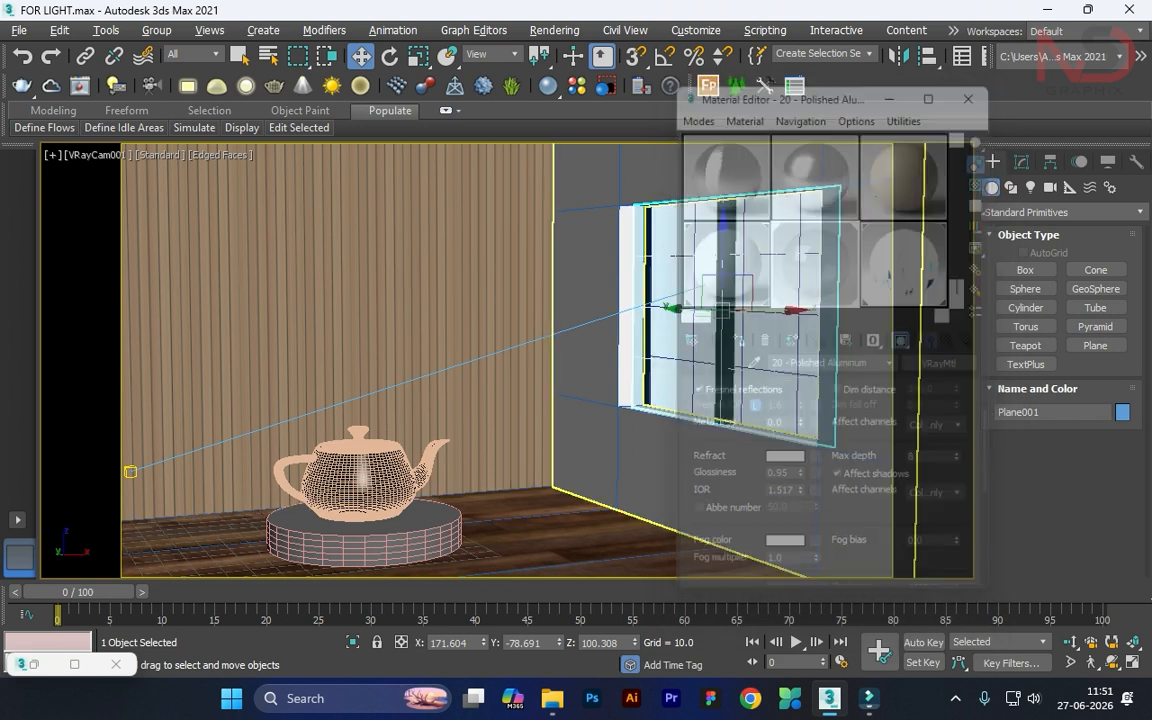
key("shift+q")
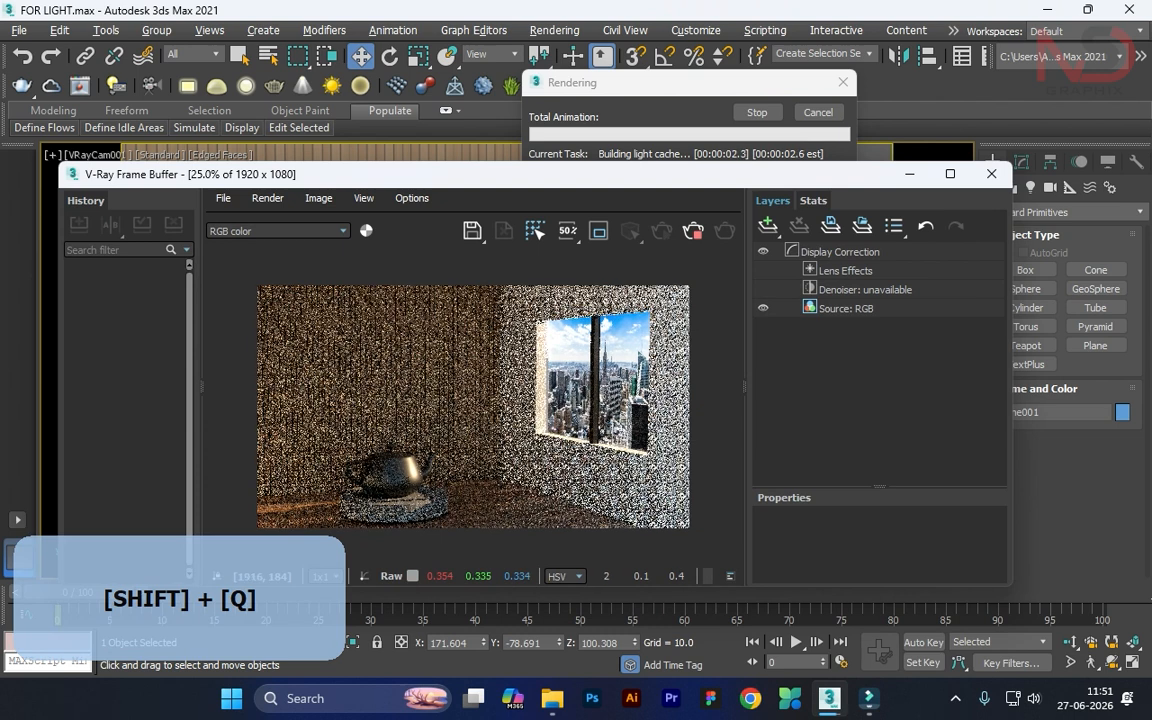
left_click_drag(660, 174, 688, 87)
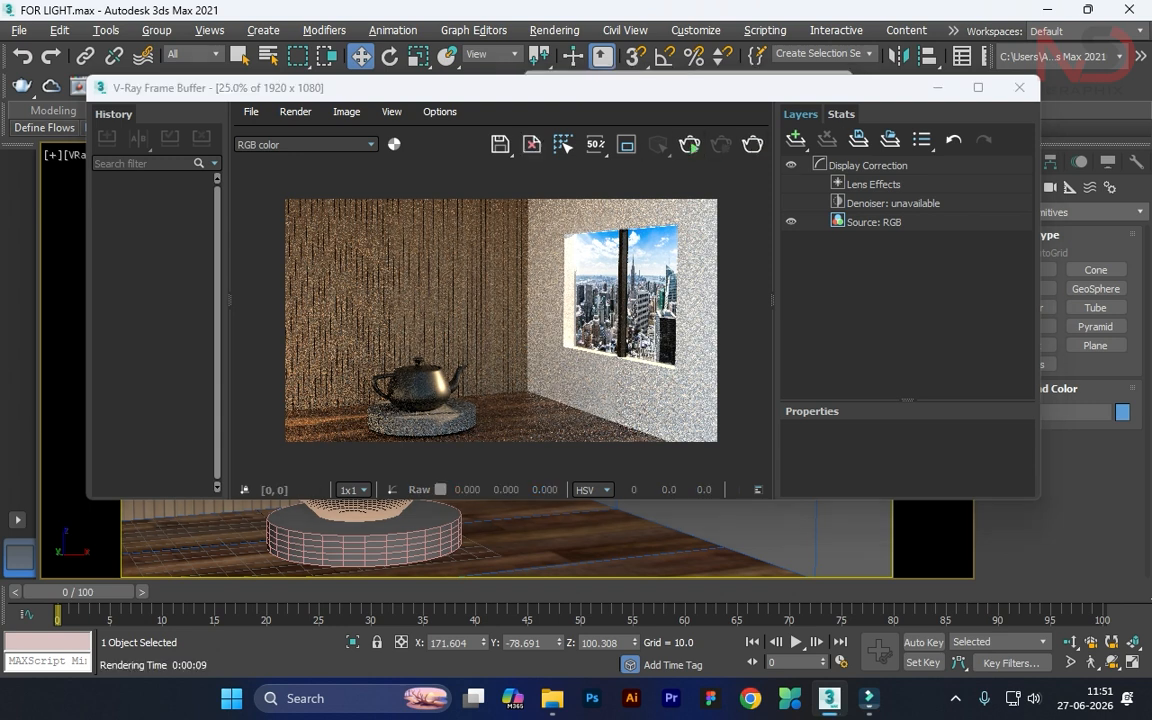
left_click_drag(745, 88, 613, 381)
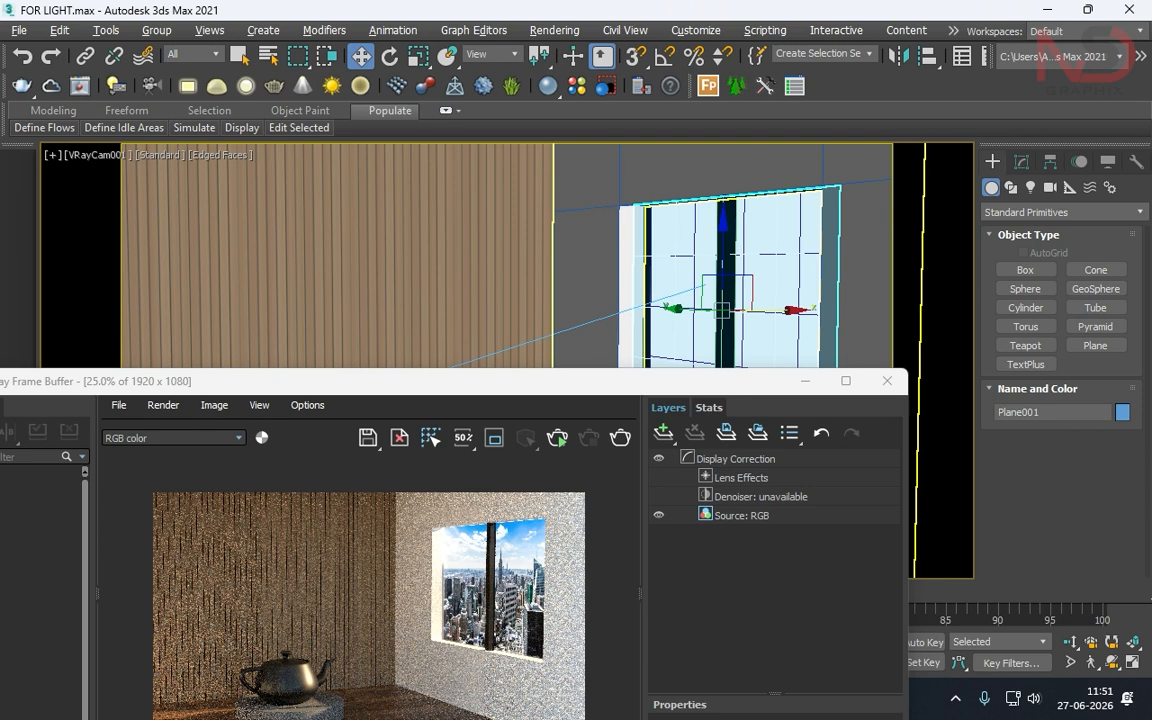
Set the glass material's refraction colour value to 138.
key("m")
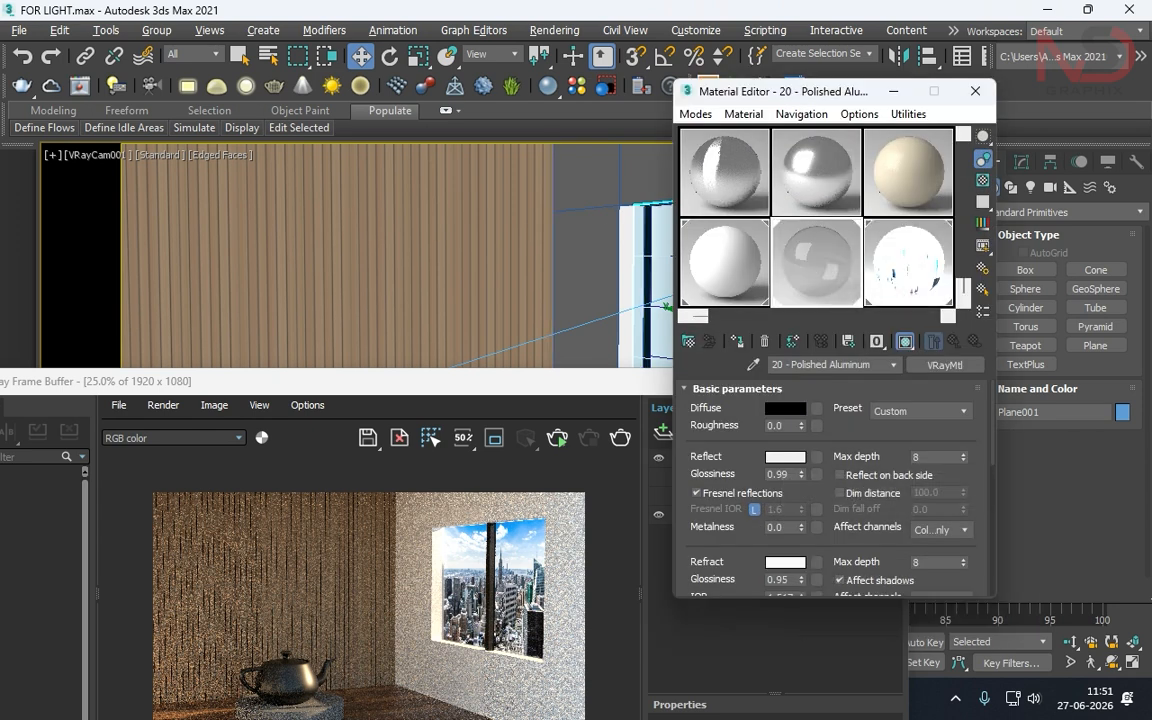
left_click(785, 562)
left_click_drag(533, 249, 533, 193)
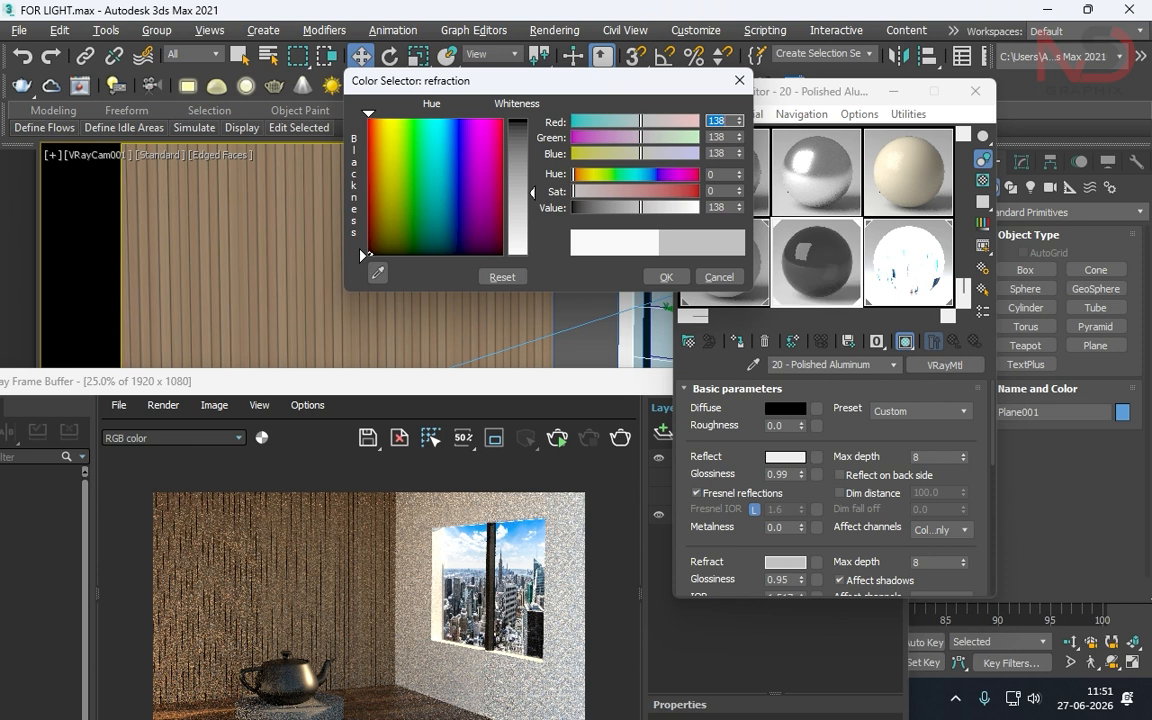
left_click(666, 277)
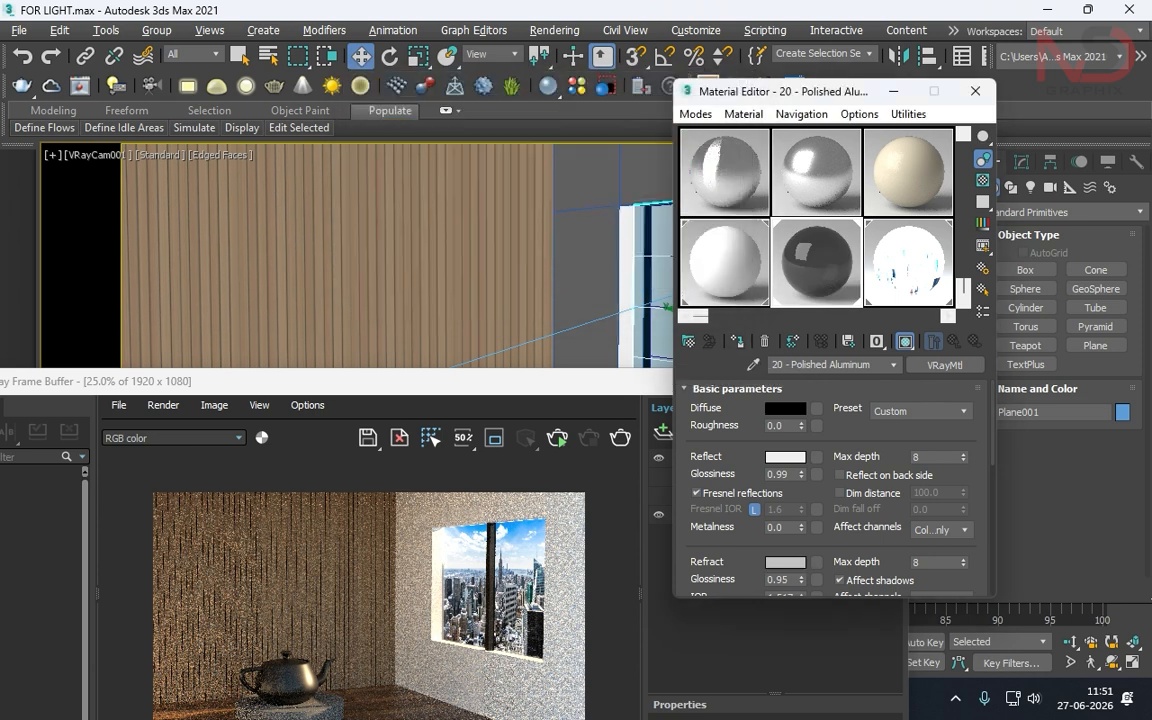
Start an interactive render of the camera view and keep it visible alongside the material settings.
left_click(557, 438)
left_click_drag(595, 392, 704, 300)
scroll(523, 532, "up", 2)
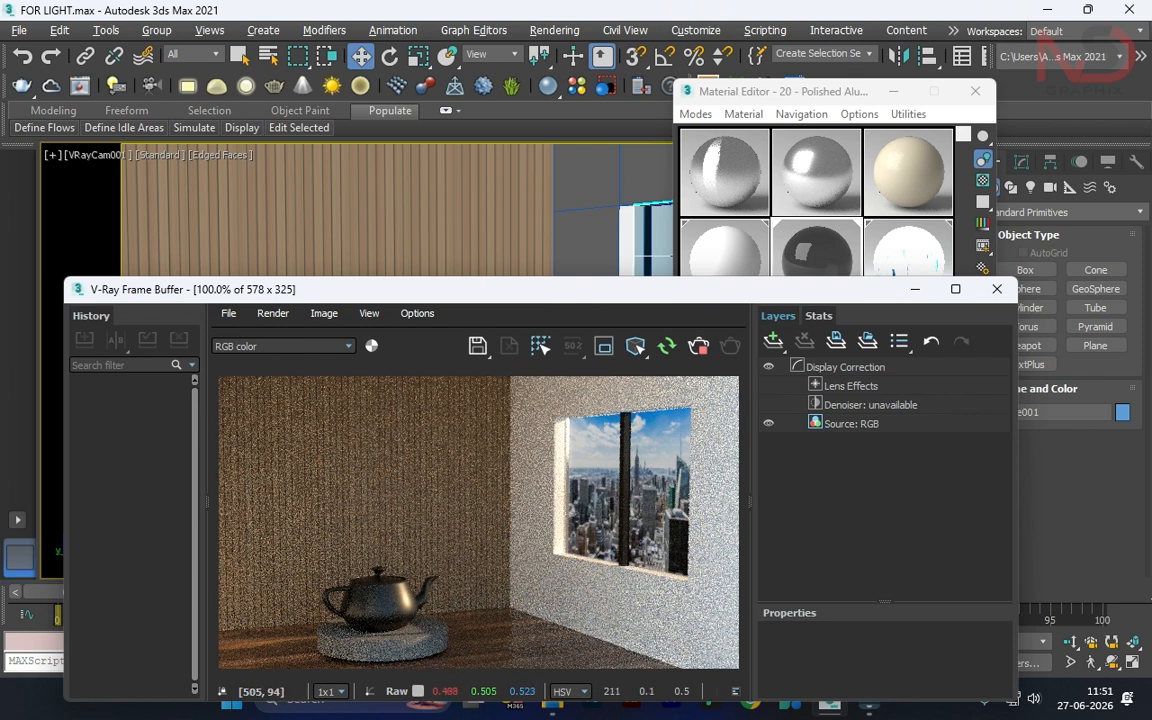
left_click_drag(715, 292, 638, 385)
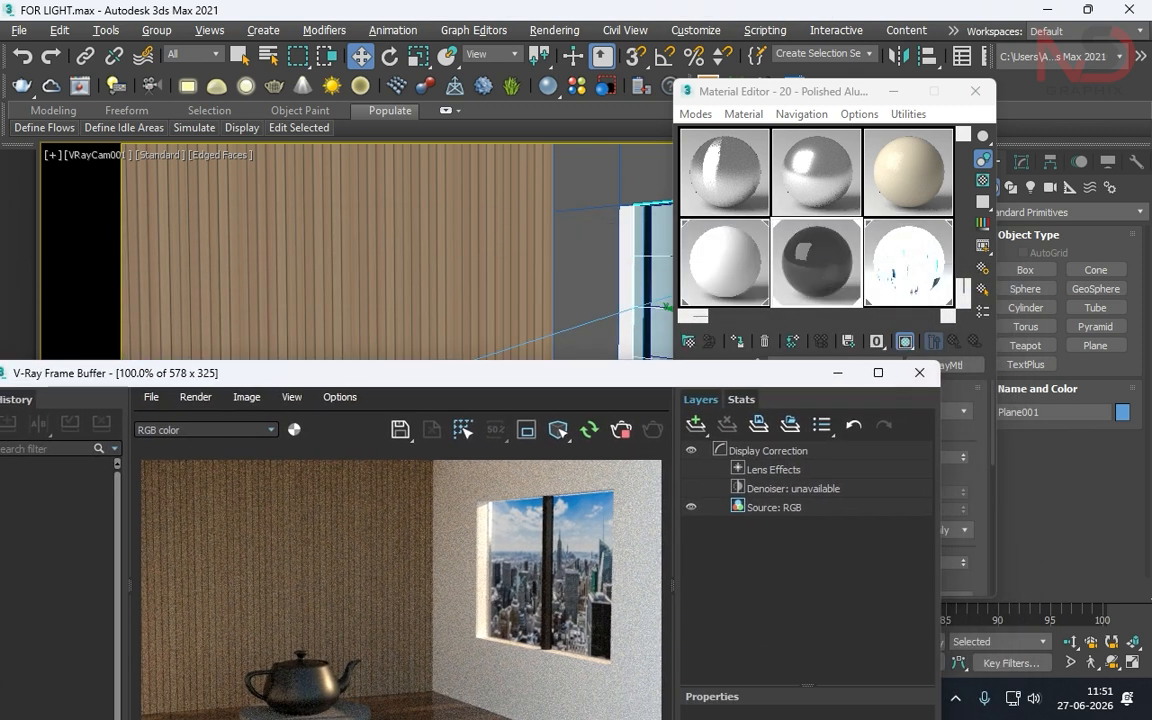
Try refraction colour values of 0 and 255 on the glass material and compare the window in the live render.
left_click(962, 378)
left_click(785, 456)
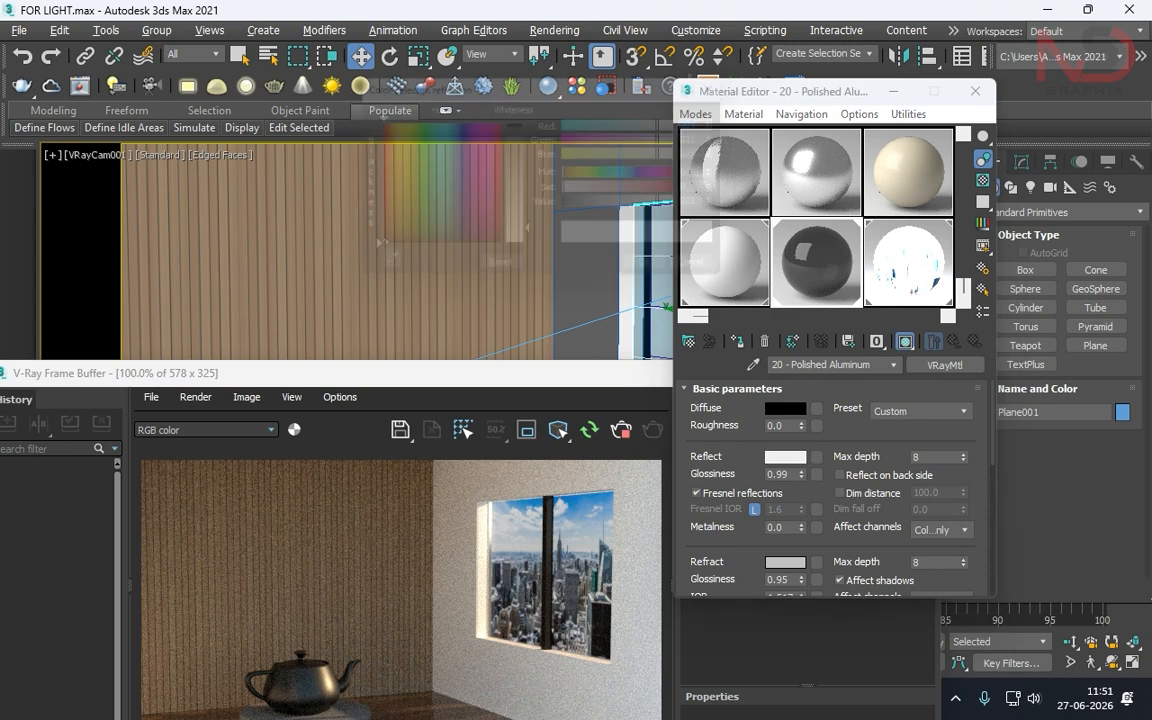
left_click(666, 277)
left_click(785, 561)
left_click_drag(533, 193, 533, 118)
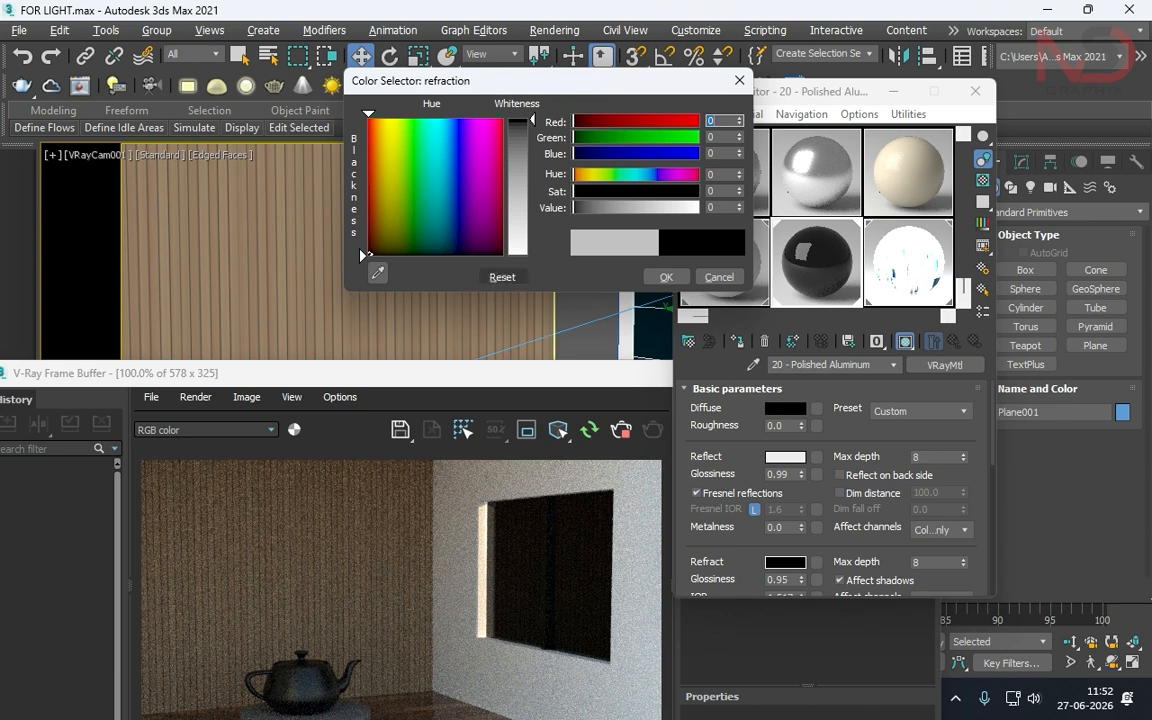
left_click_drag(533, 118, 533, 256)
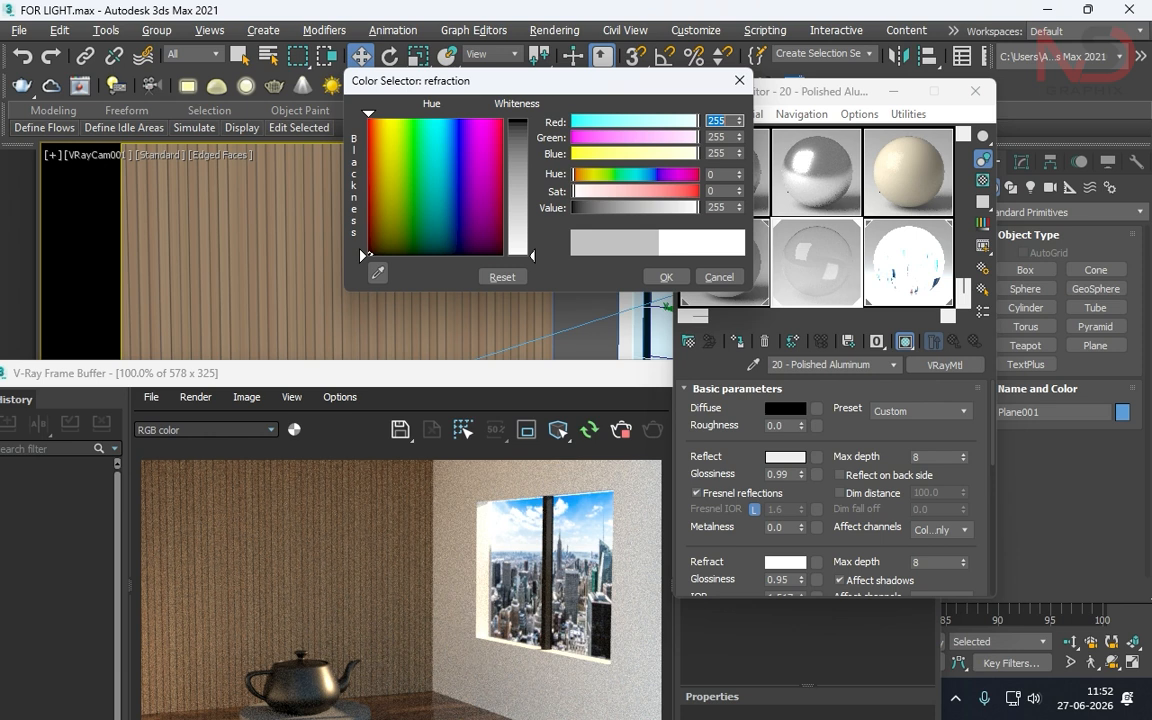
scroll(560, 615, "up", 2)
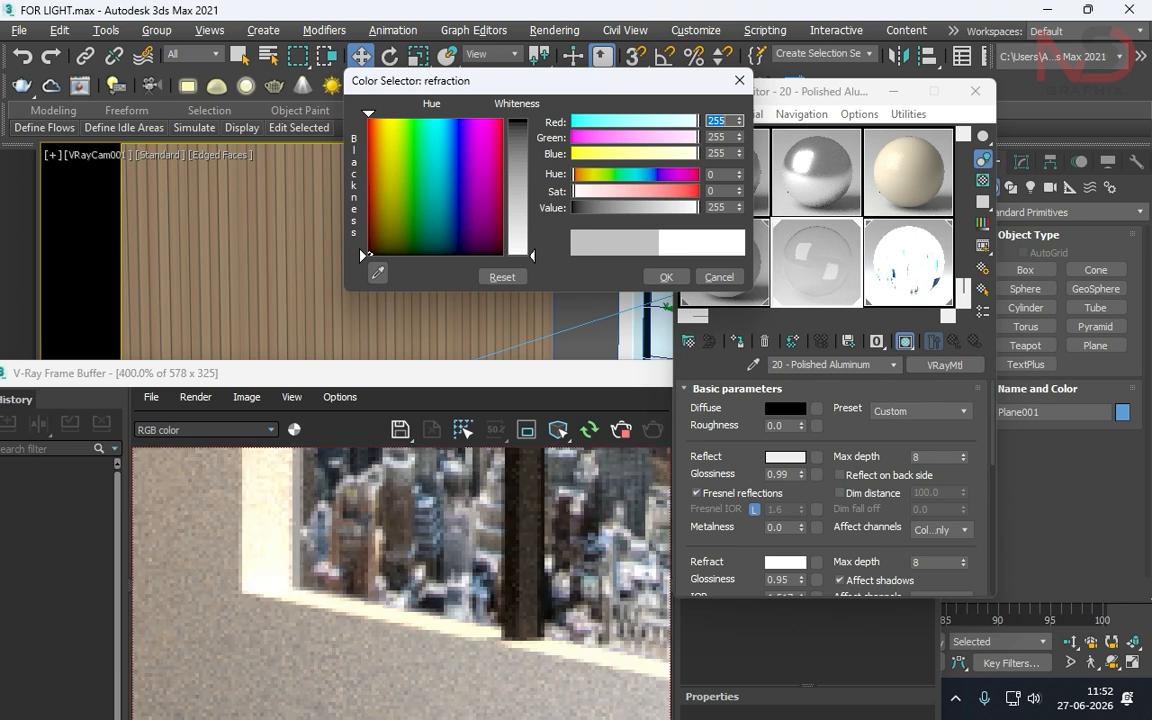
scroll(400, 560, "down", 2)
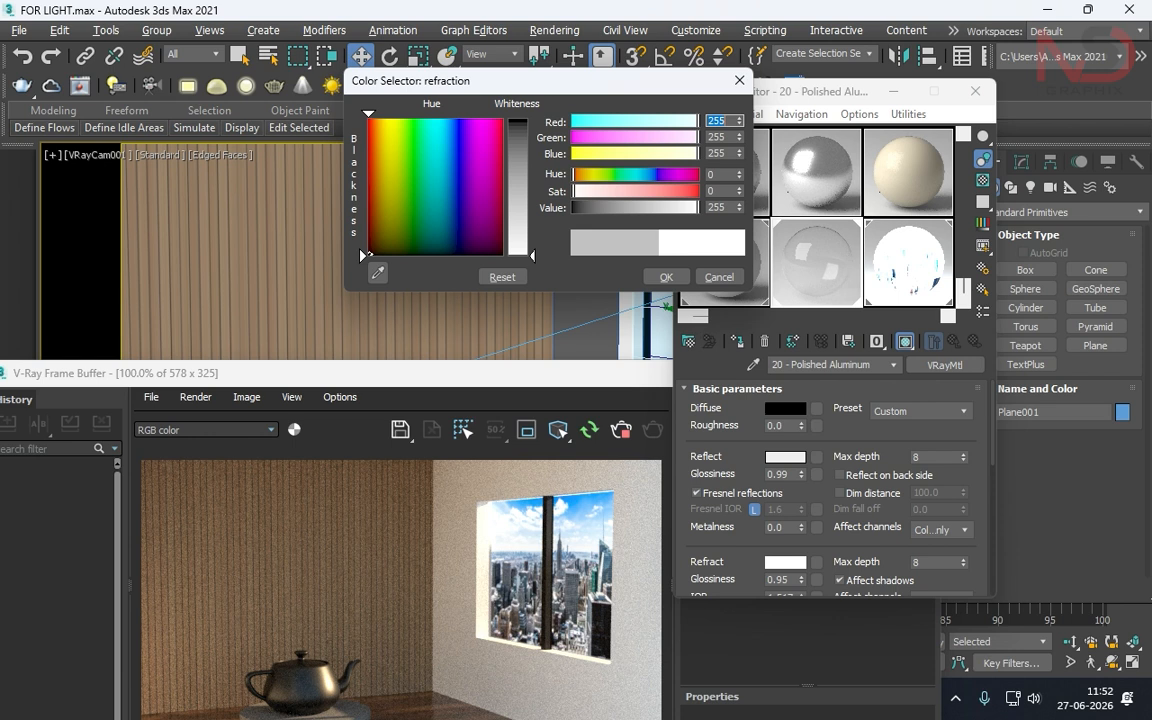
Set the glass material's refraction colour value to 206 and close the material settings.
left_click(518, 229)
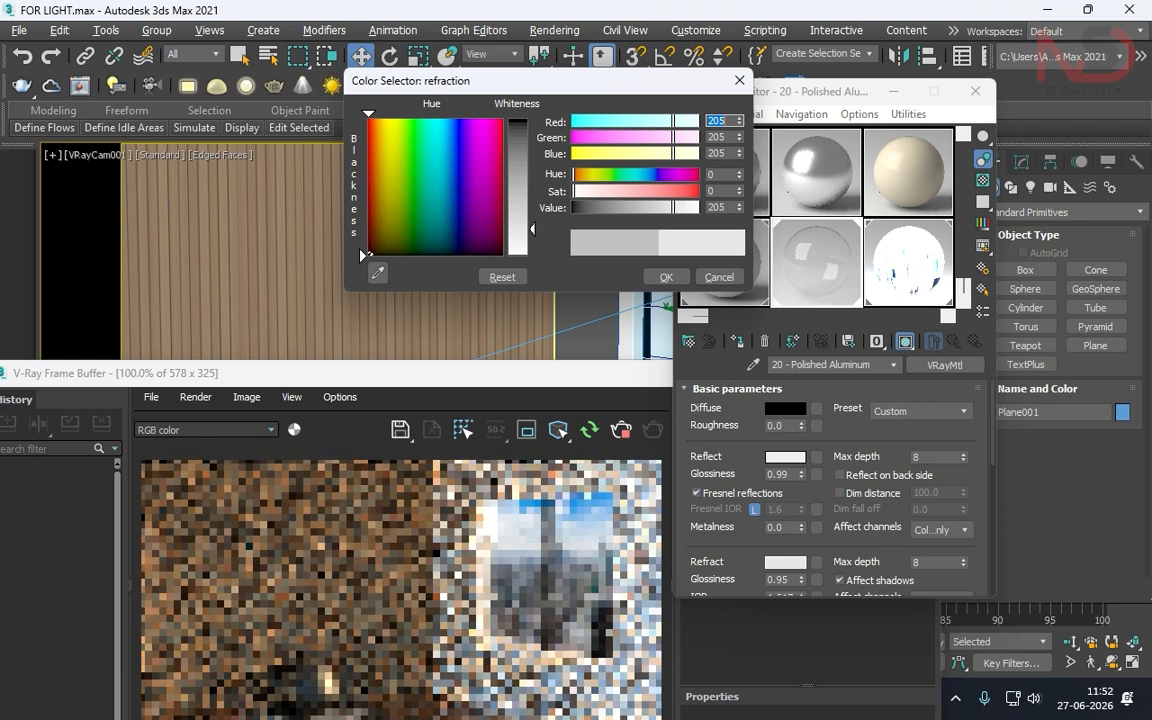
left_click_drag(532, 229, 532, 230)
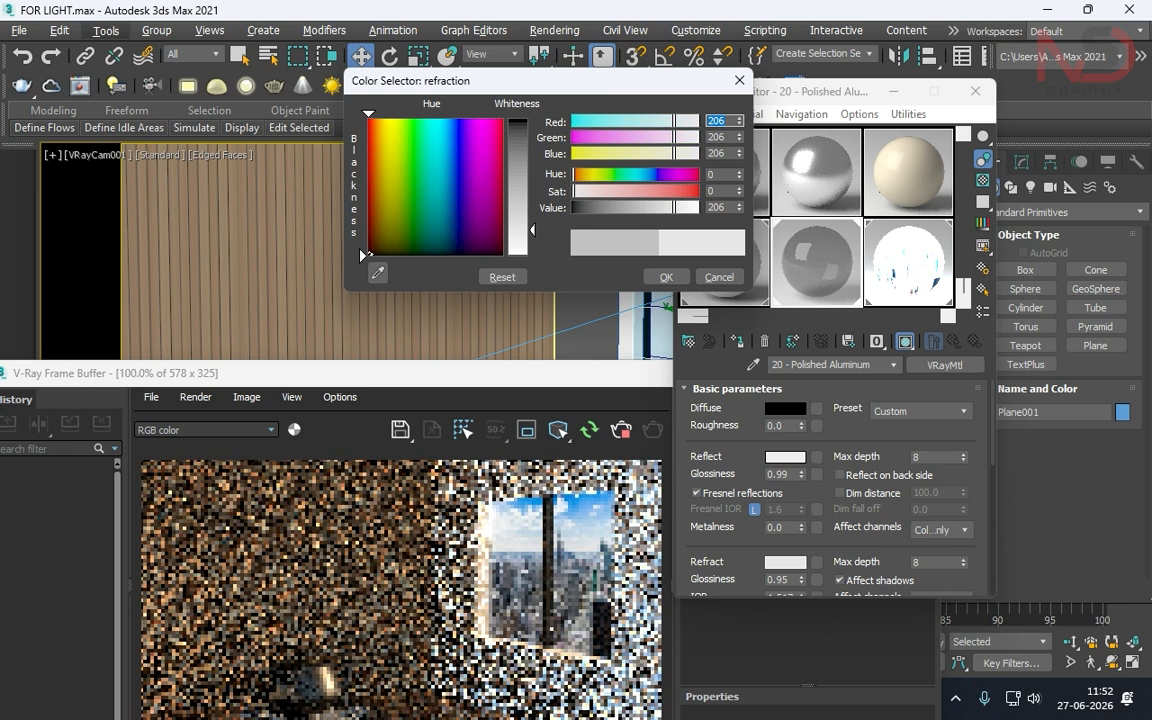
left_click(666, 277)
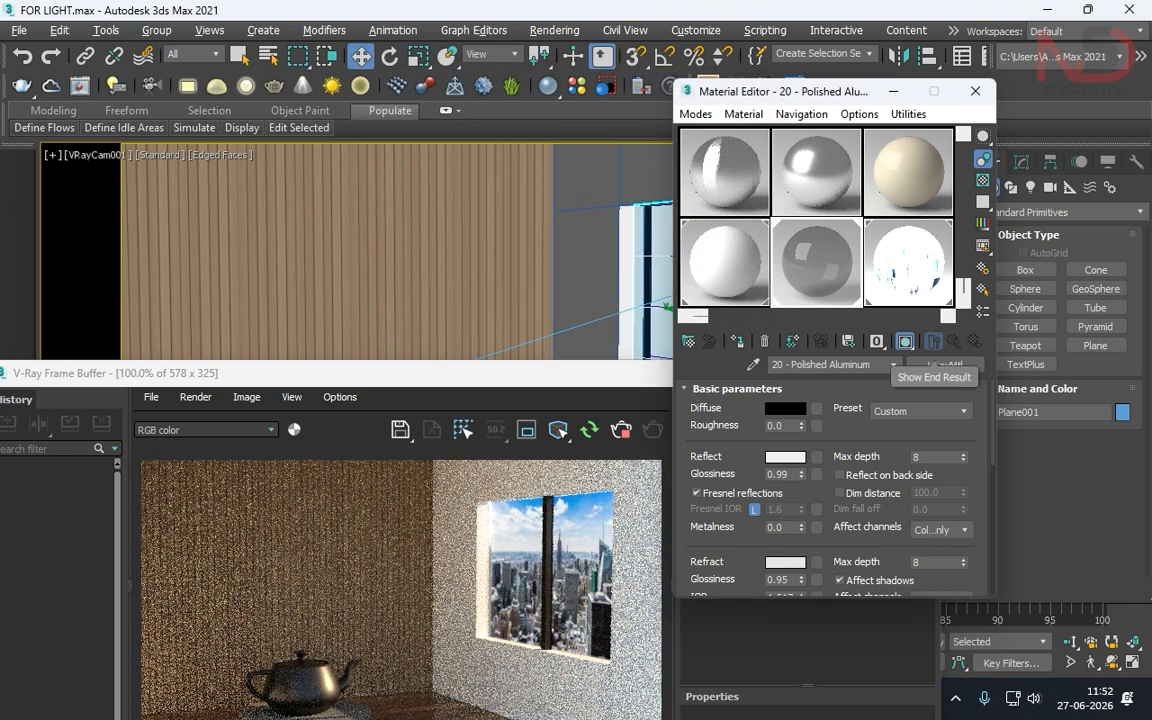
left_click(975, 91)
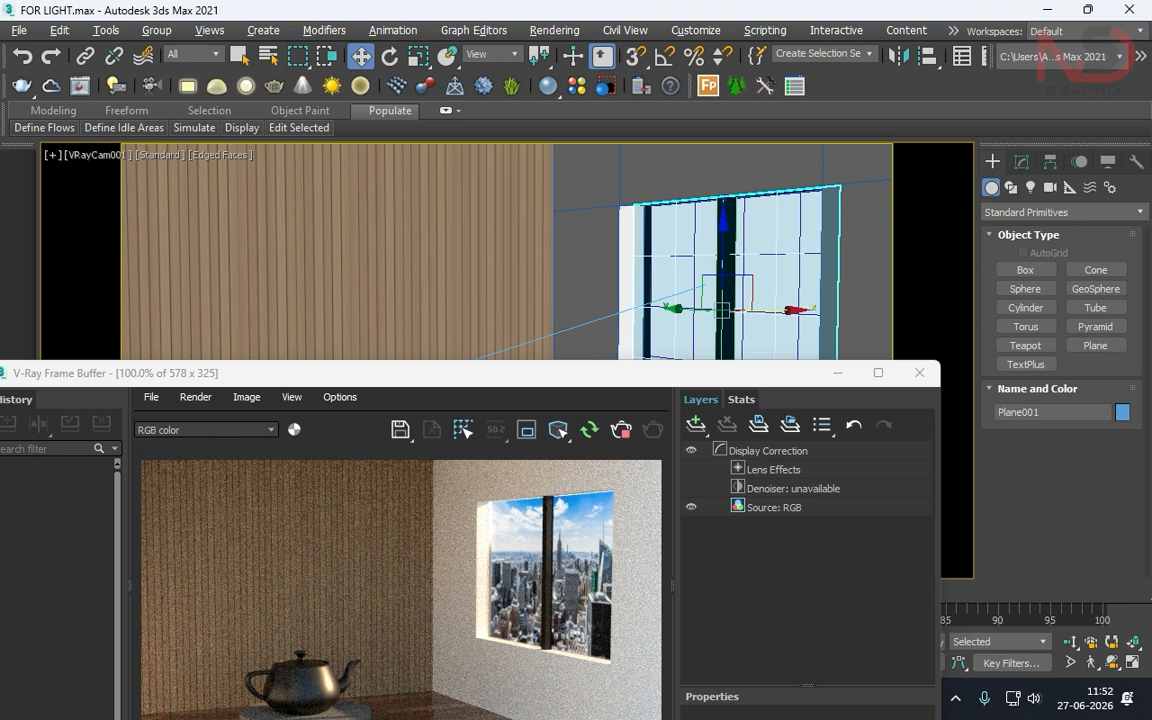
Rename the window plane as "glass".
left_click(1021, 162)
left_click(987, 188)
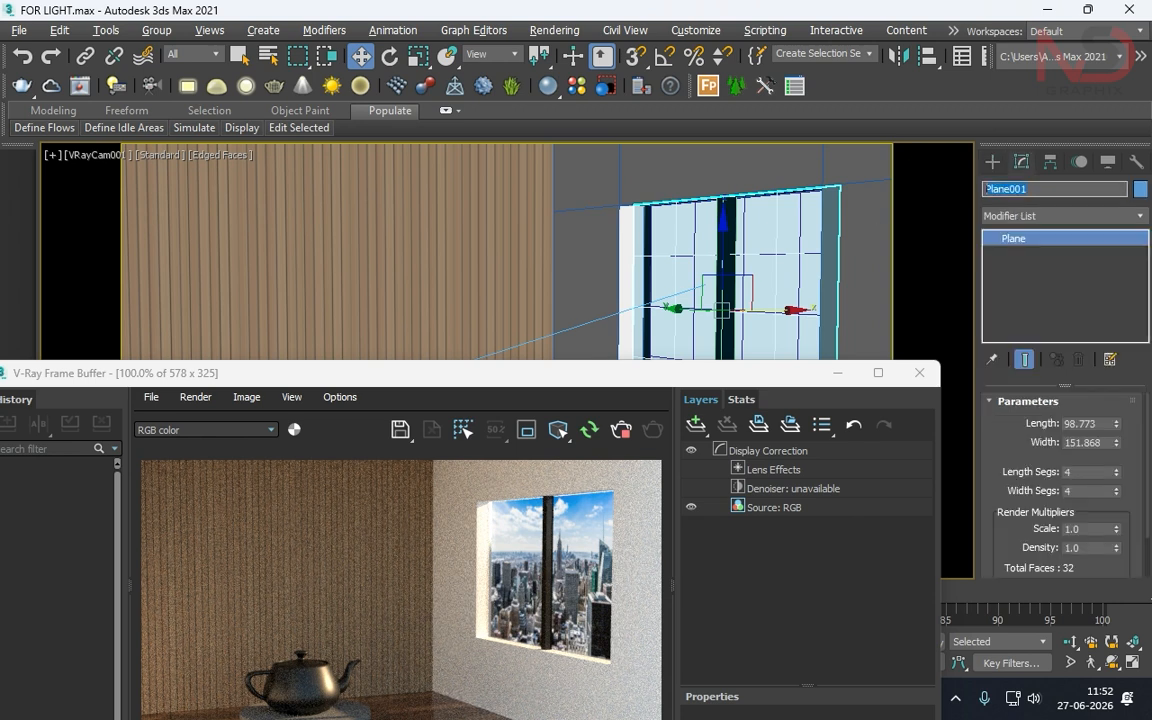
type("f")
key("BackSpace")
type("glass")
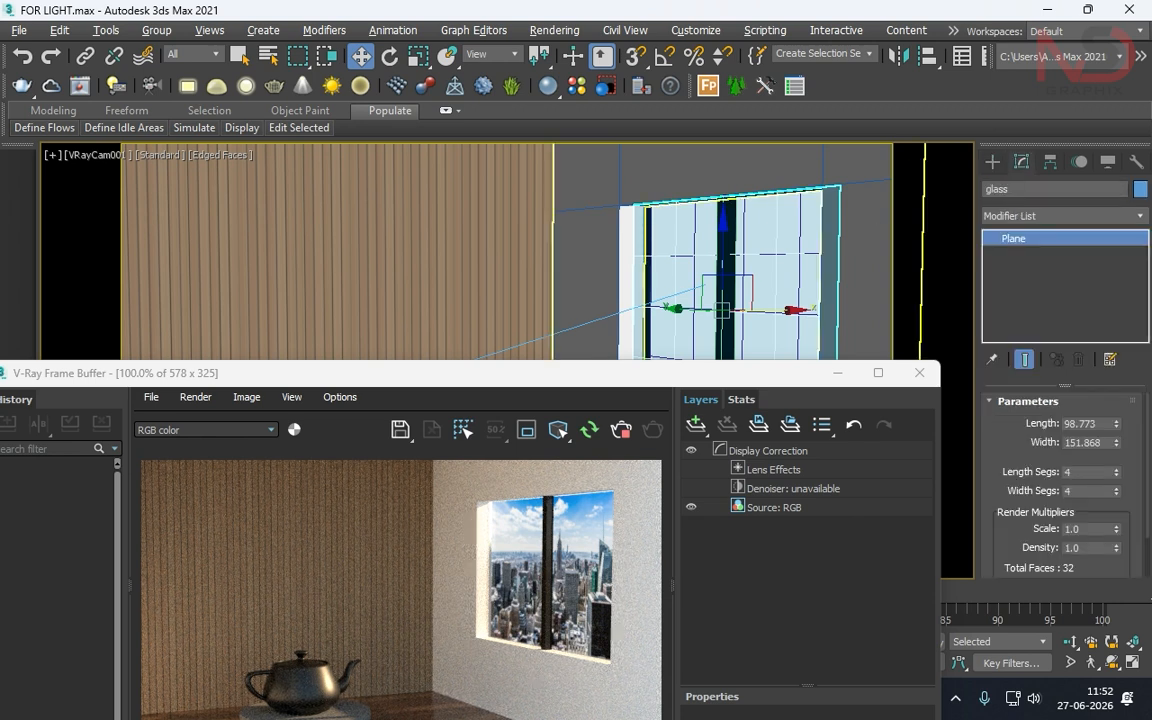
Exclude the glass object from the VRaySun's lighting and check the sunlit window area in the live render.
left_click(598, 319)
scroll(1058, 480, "down", 5)
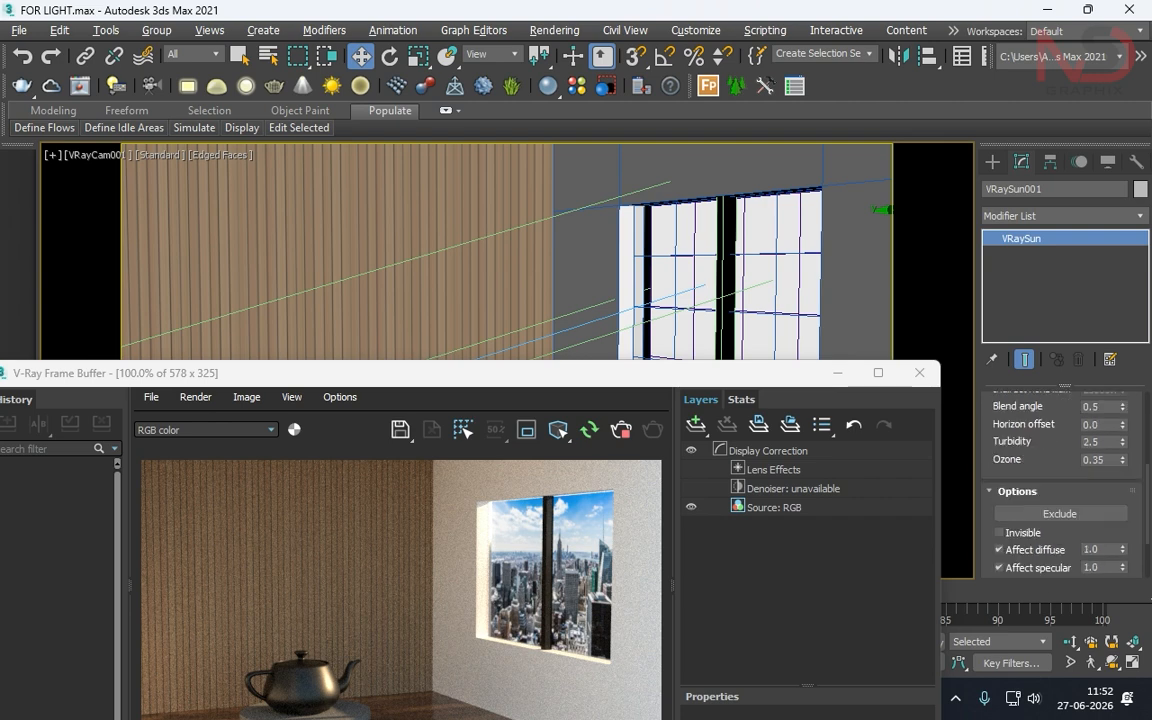
left_click(1060, 474)
left_click(577, 315)
left_click(766, 542)
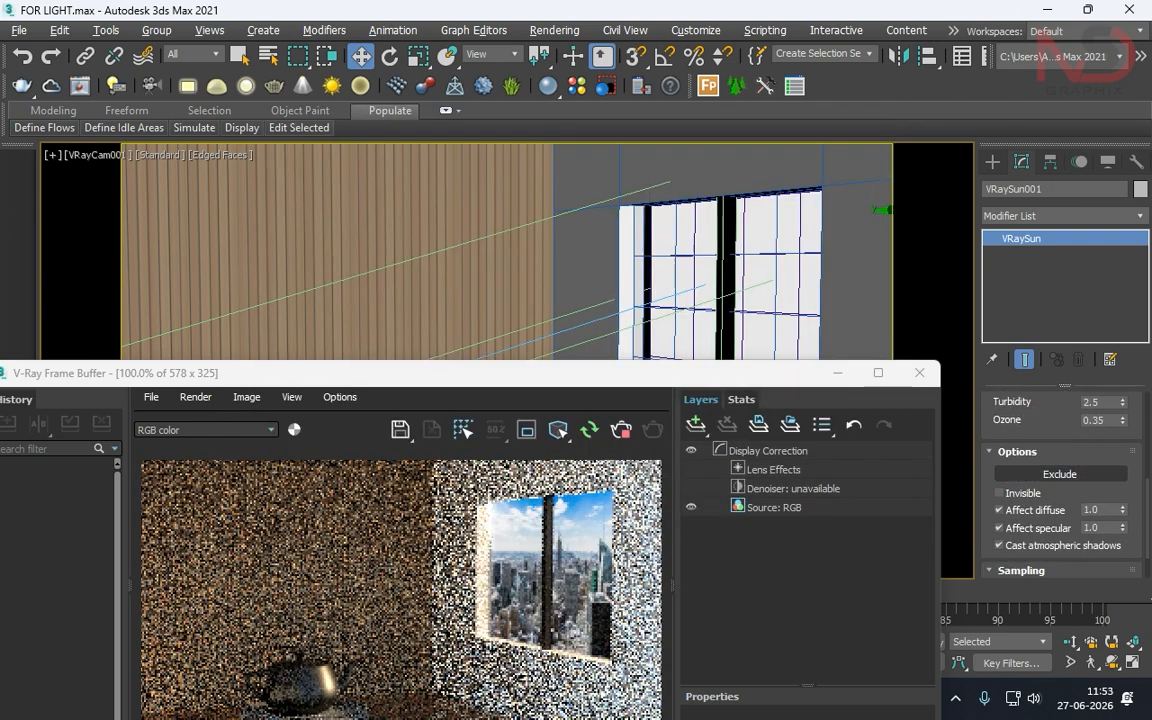
left_click_drag(400, 373, 500, 212)
scroll(589, 471, "up", 1)
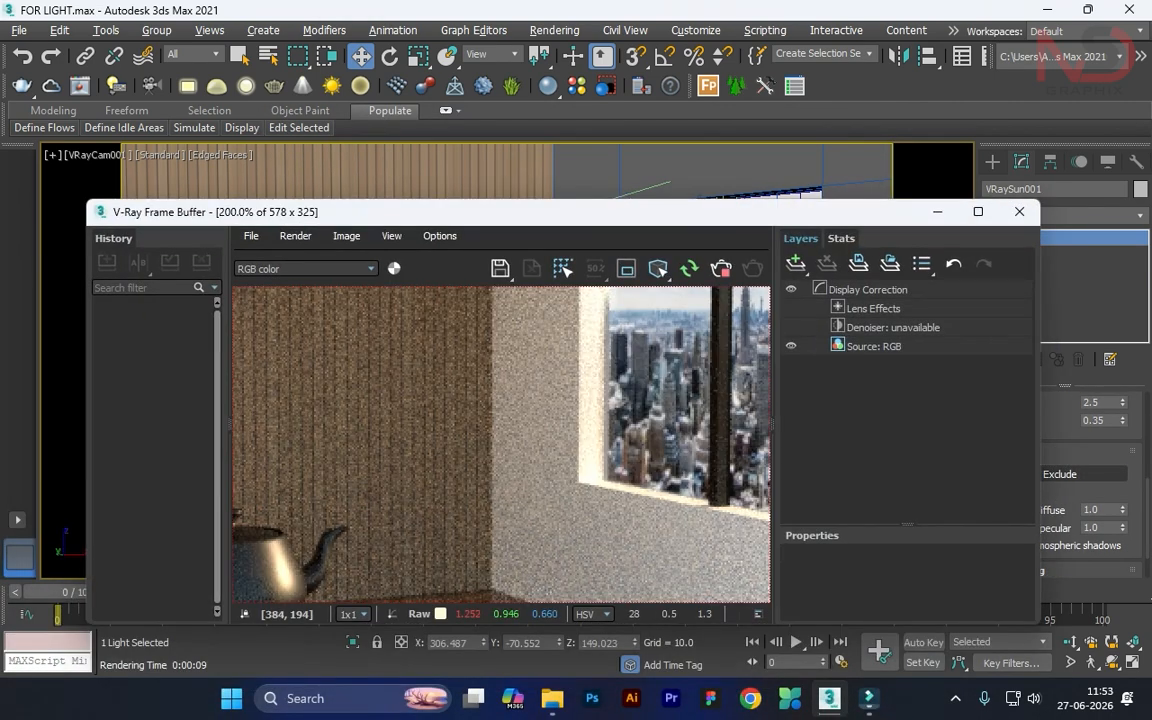
Select the glass plane and move it slightly along X to about 167.3.
left_click_drag(723, 212, 707, 411)
left_click(760, 300)
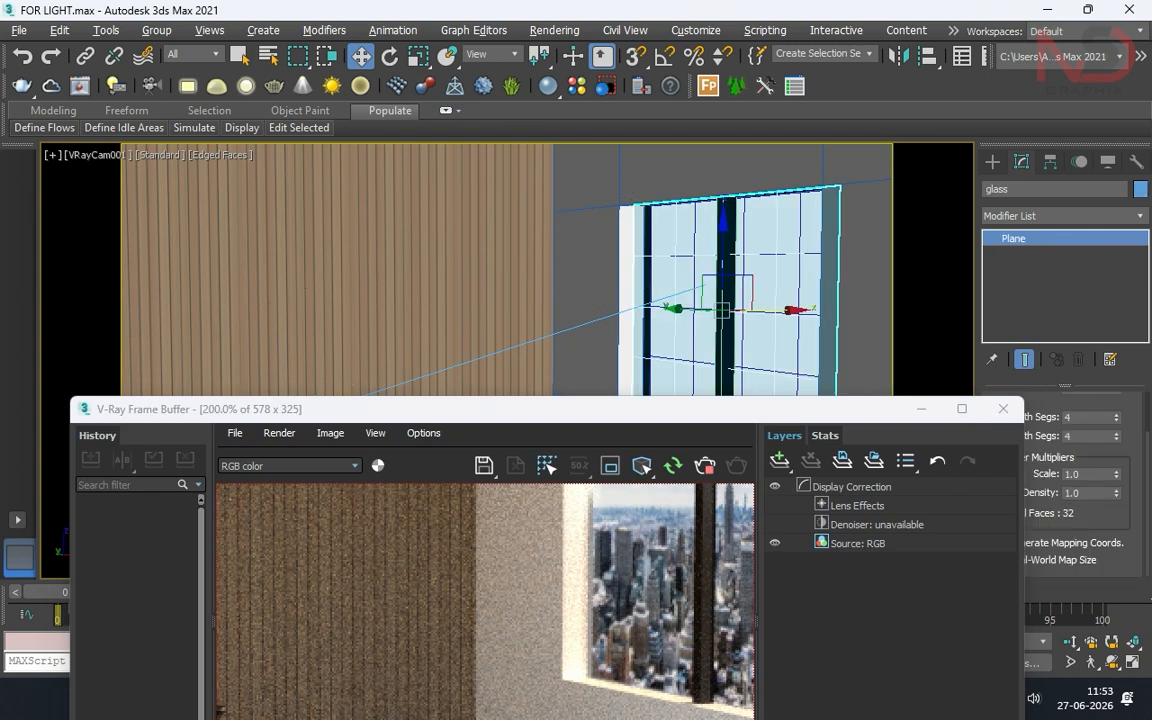
left_click_drag(768, 310, 759, 310)
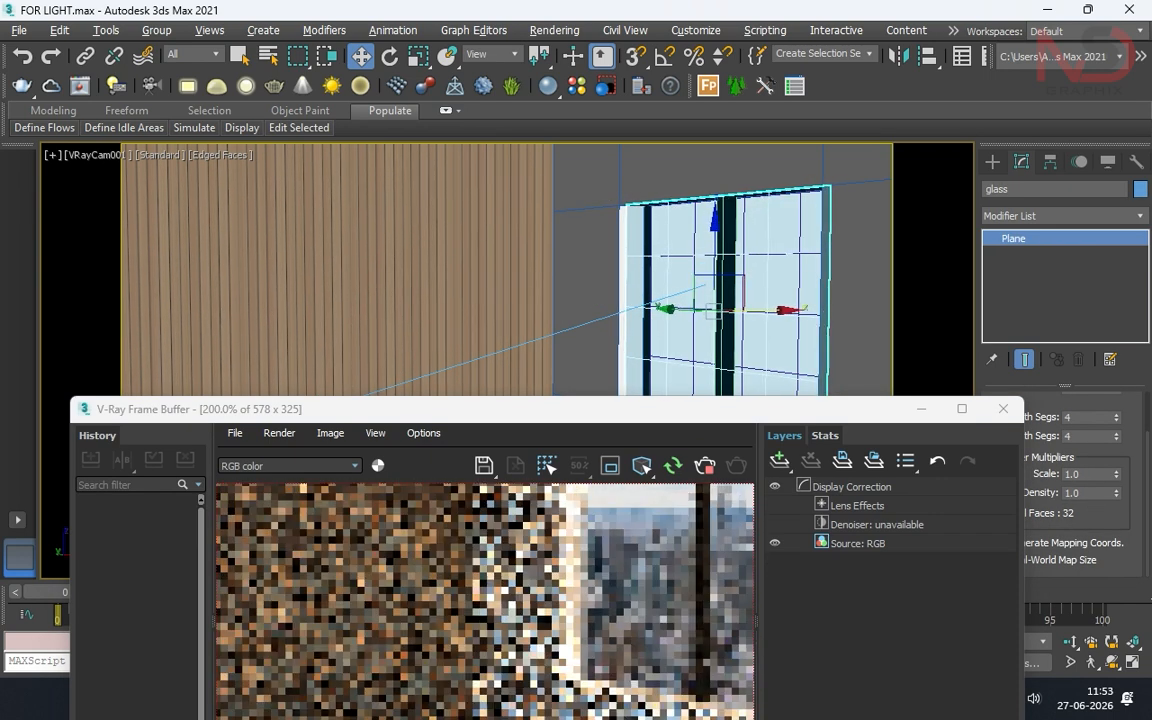
Examine the window, walls and teapot in the live render with the glass at its new position.
left_click_drag(723, 412, 811, 128)
scroll(741, 410, "down", 2)
scroll(733, 340, "up", 1)
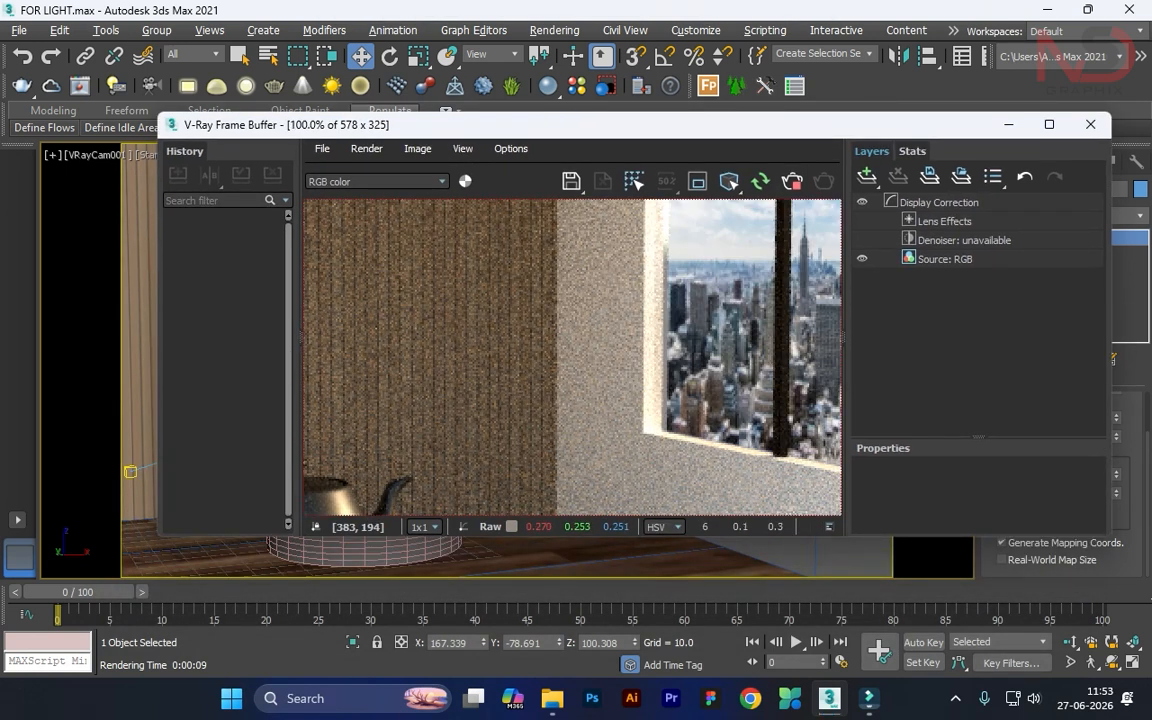
scroll(664, 415, "down", 2)
scroll(726, 405, "down", 2)
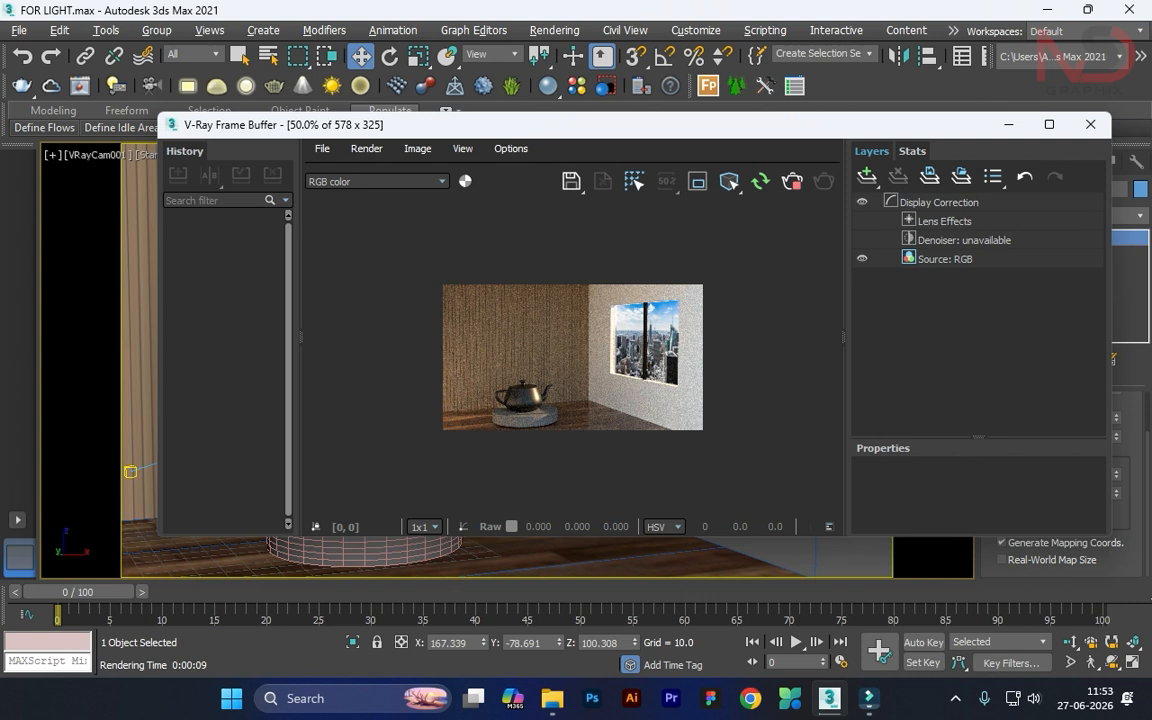
left_click_drag(726, 537, 726, 583)
scroll(599, 453, "up", 1)
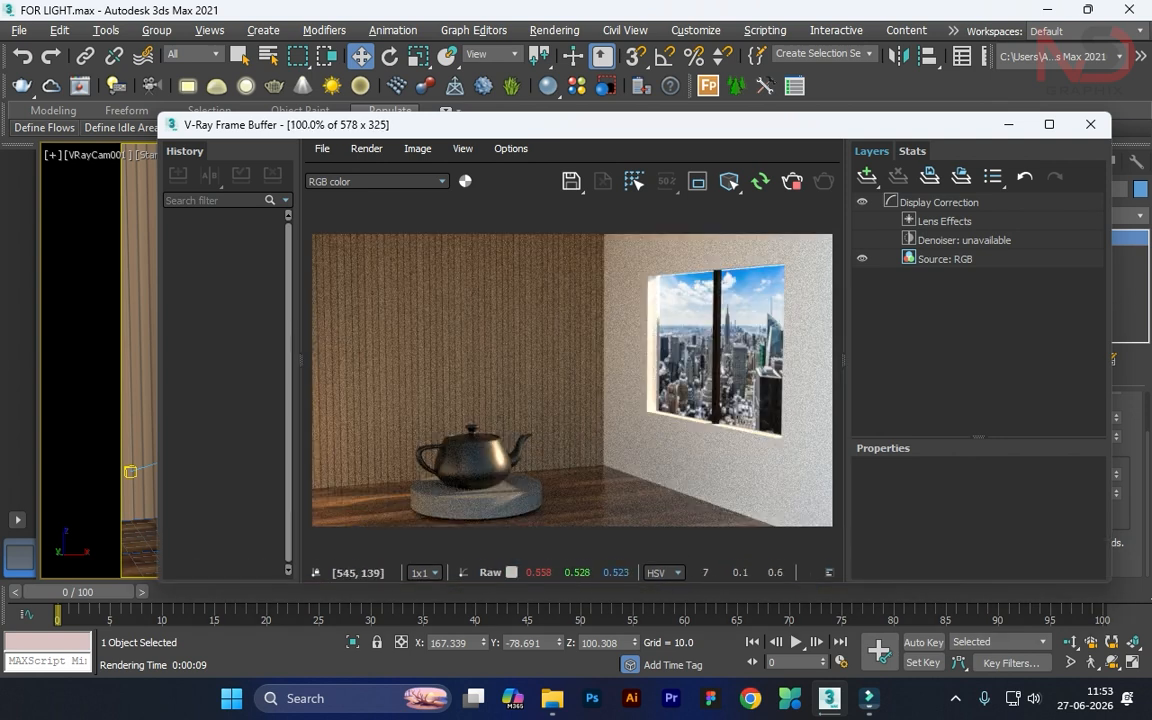
left_click_drag(826, 124, 738, 352)
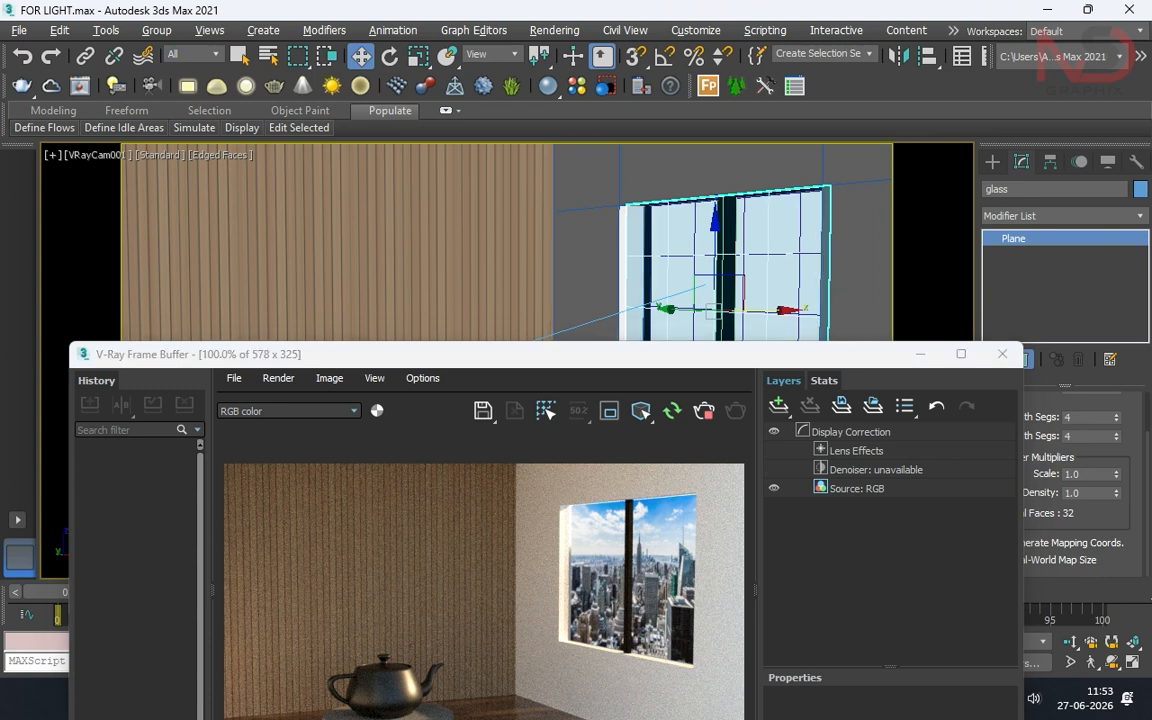
Clear the pexels-lkloeppel-466685.jpg bitmap from the colour map of the backdrop's VRayLightMtl material, 21 - Default.
key("m")
left_click(909, 264)
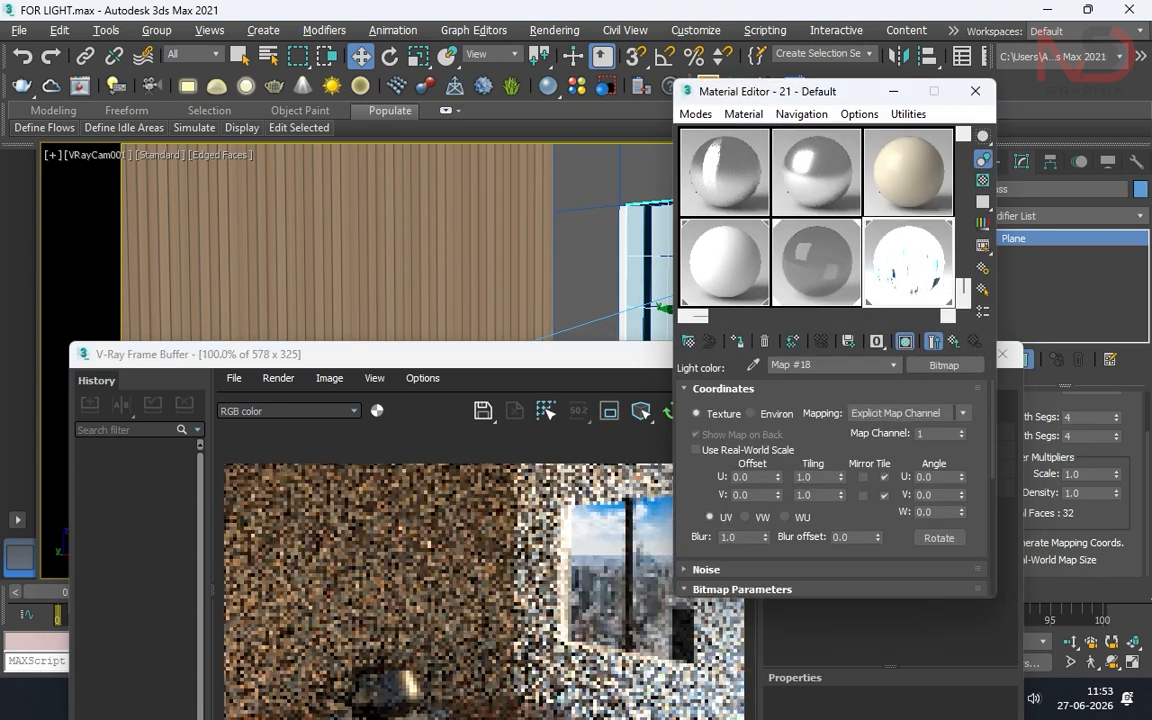
left_click(933, 341)
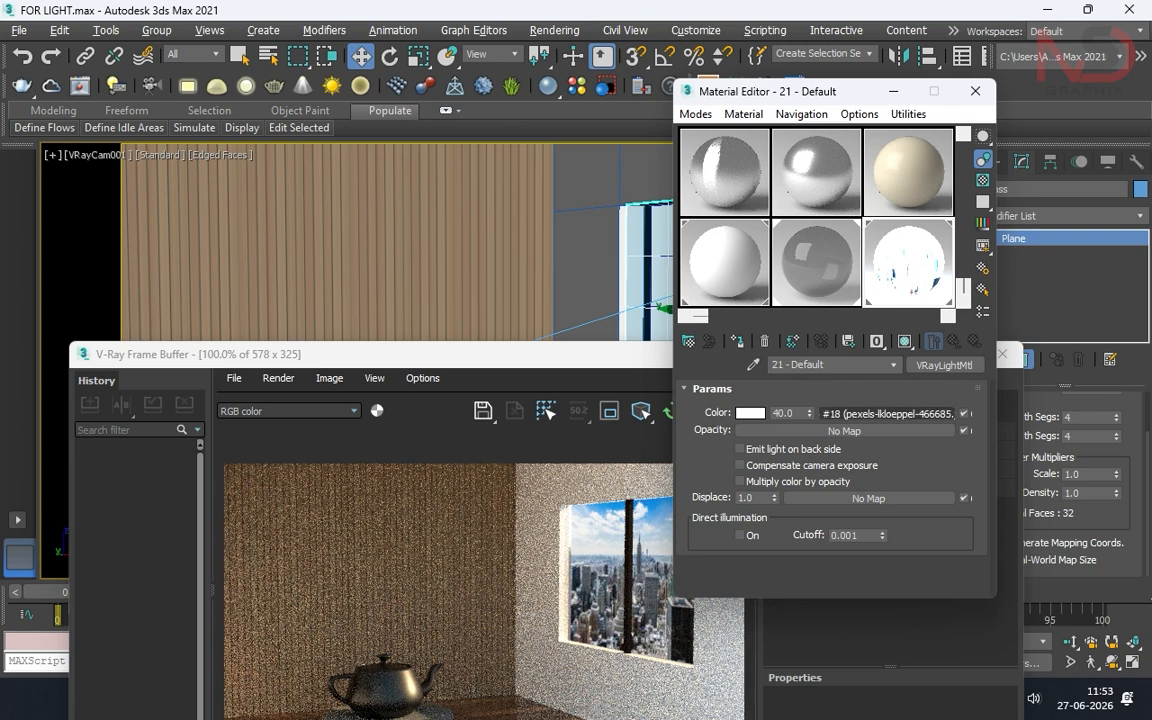
left_click(870, 413)
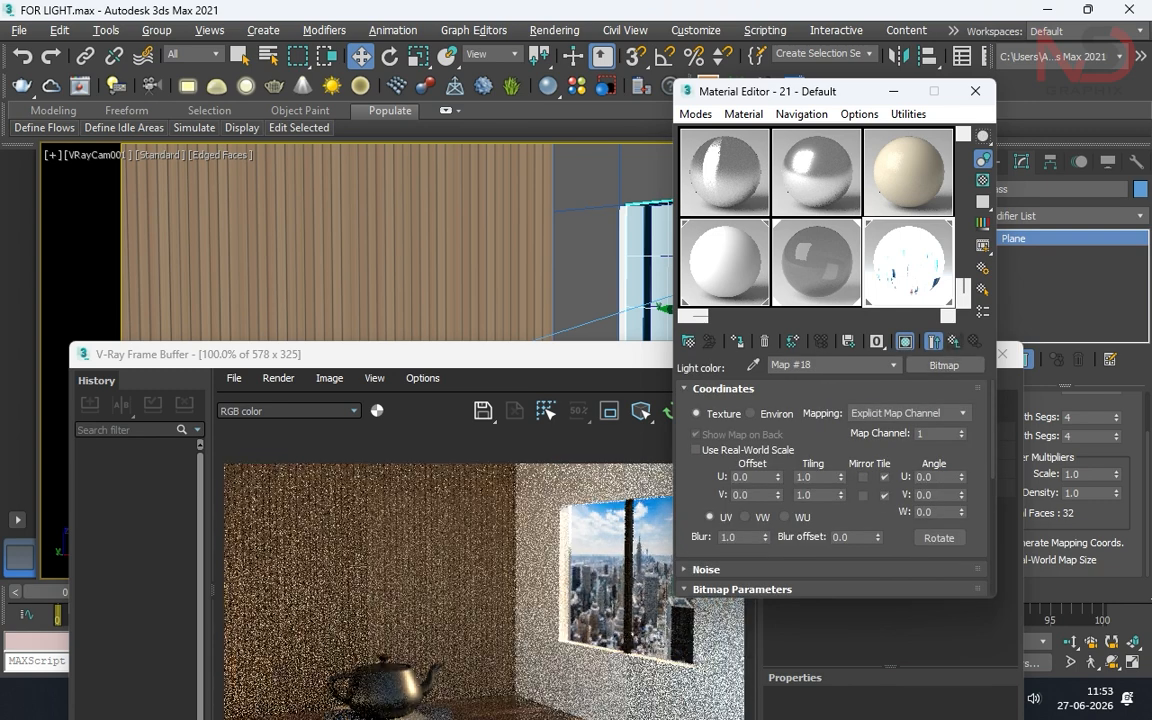
left_click(953, 341)
right_click(888, 413)
left_click(934, 463)
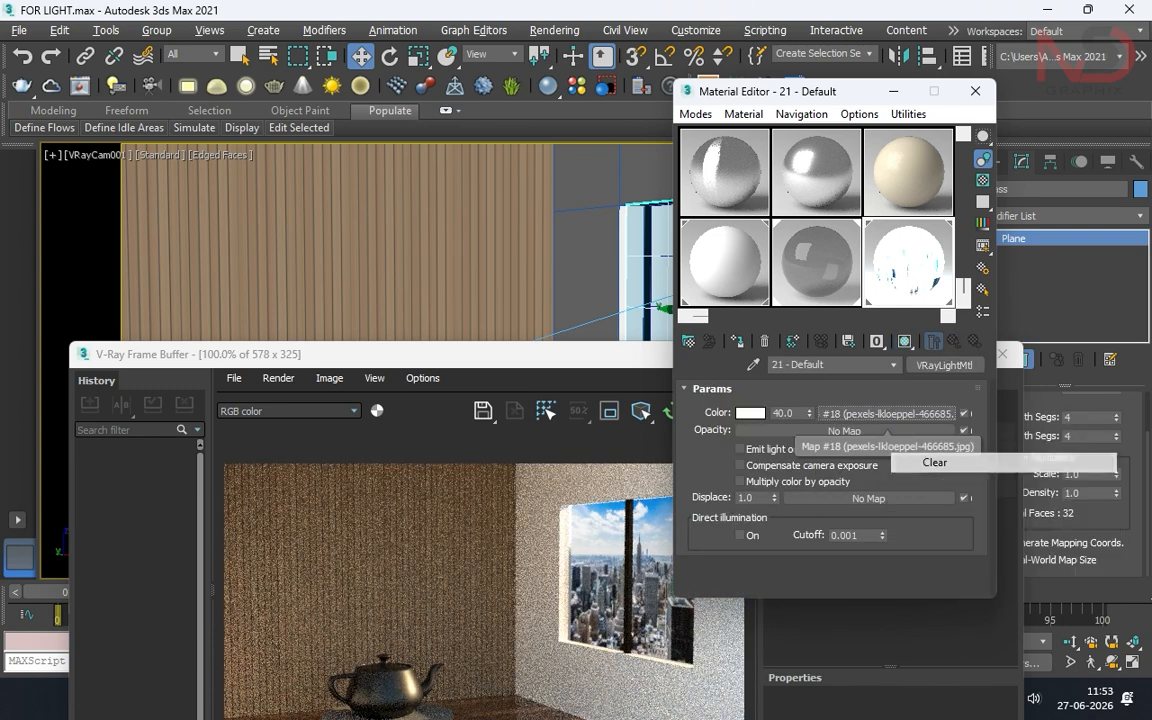
left_click(934, 463)
Load the empire-skyscraper skyline image as the backdrop light material's colour Bitmap and bring the whole live render into view.
left_click(886, 413)
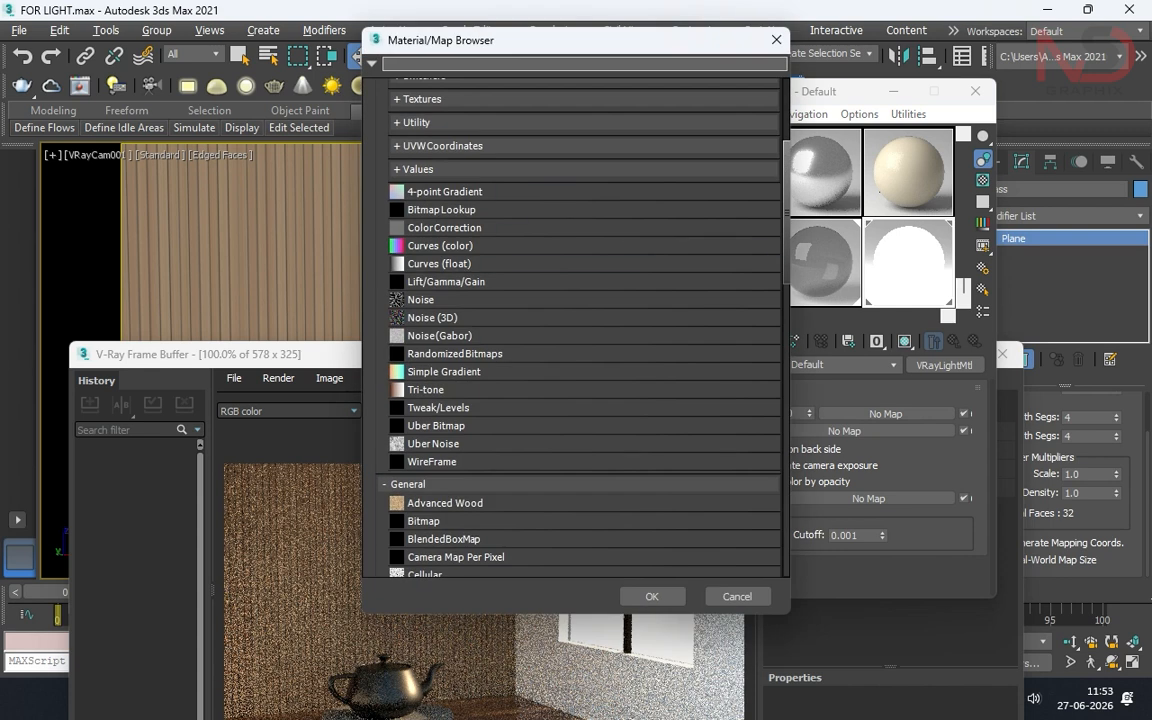
double_click(424, 521)
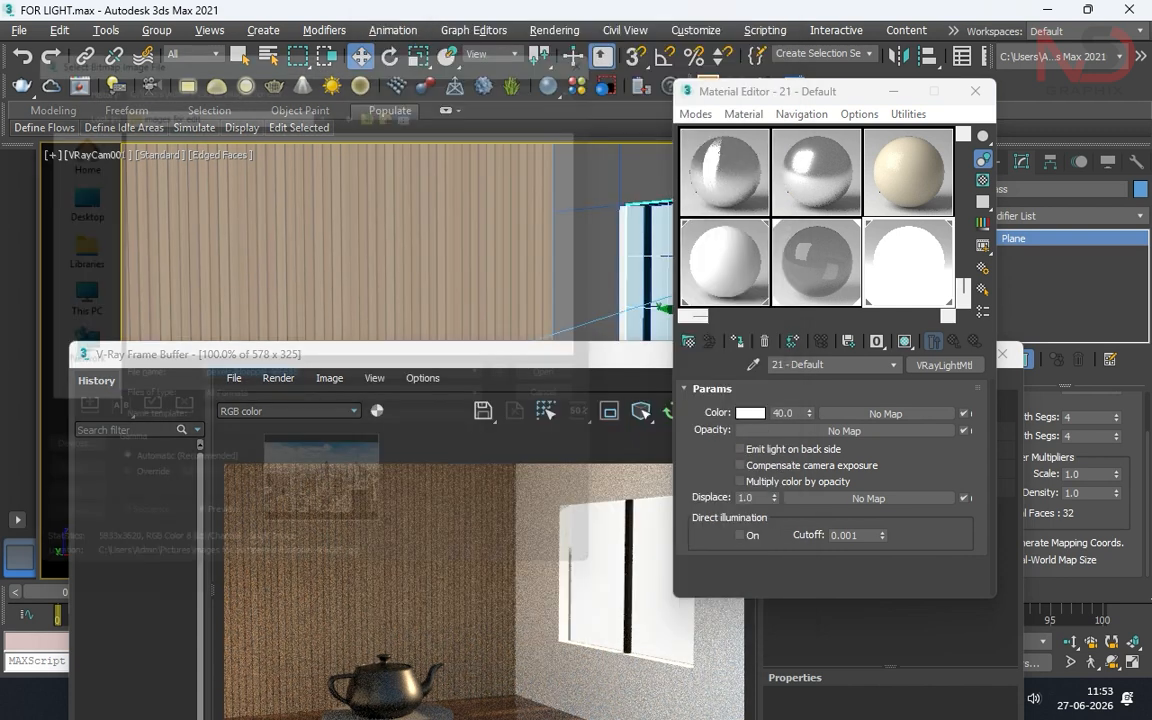
scroll(340, 245, "down", 4)
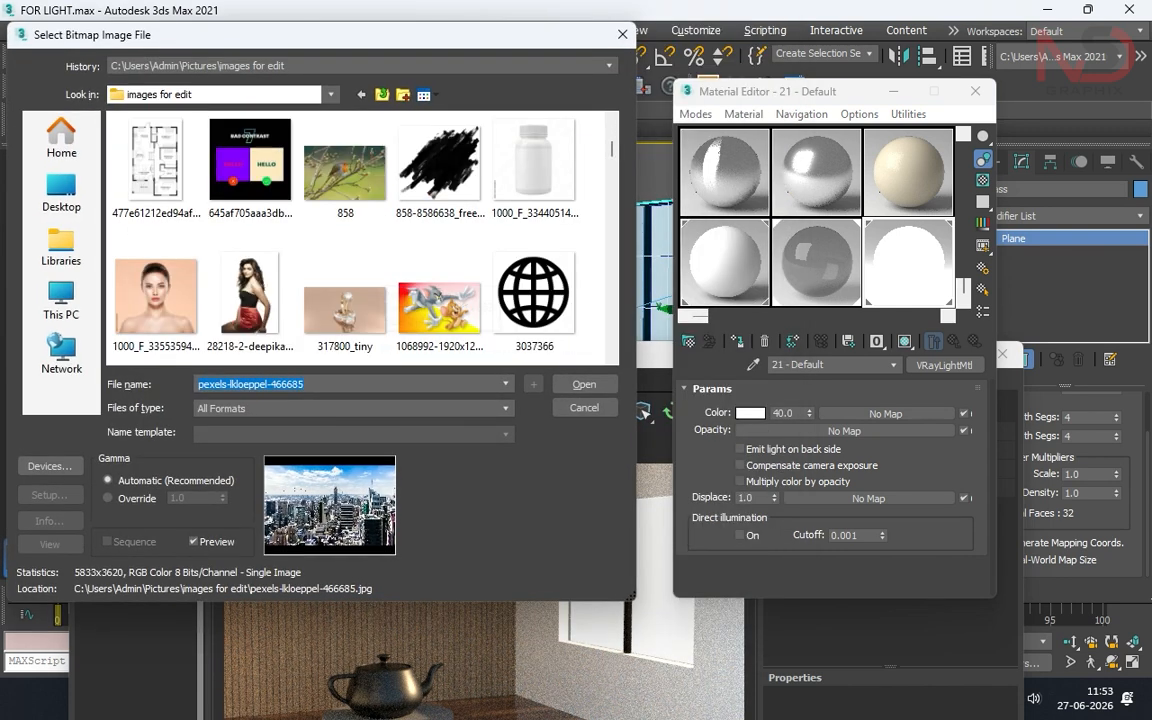
scroll(372, 282, "down", 6)
scroll(378, 283, "down", 8)
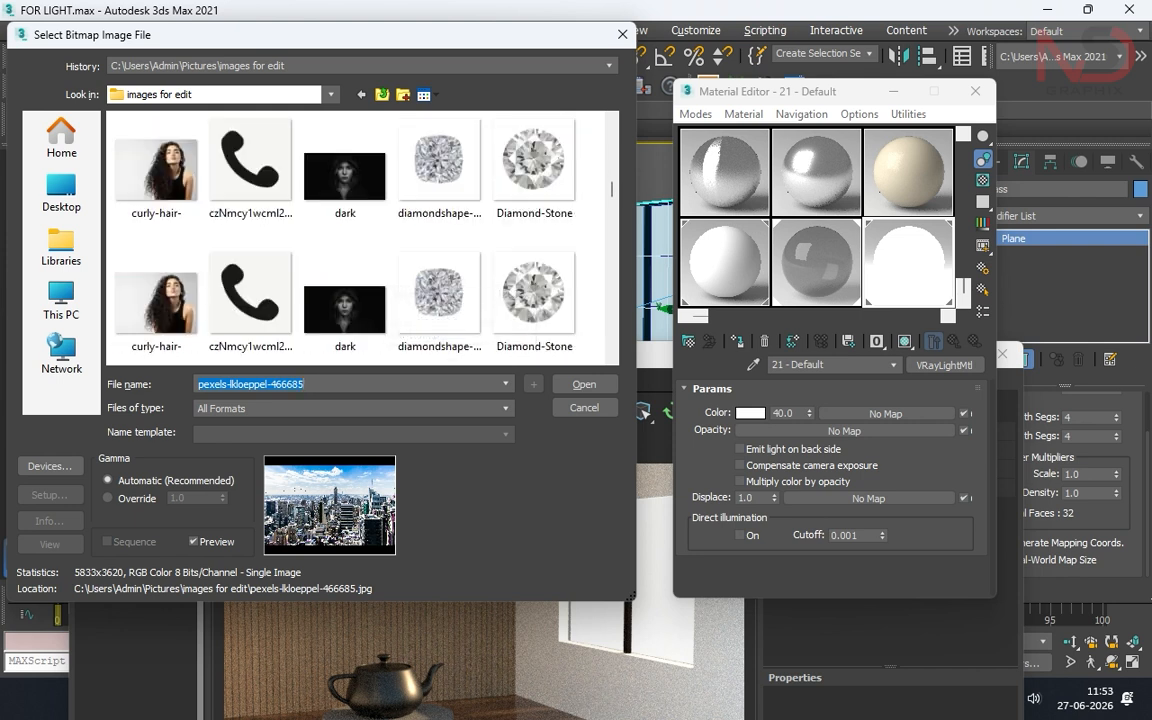
scroll(378, 285, "down", 3)
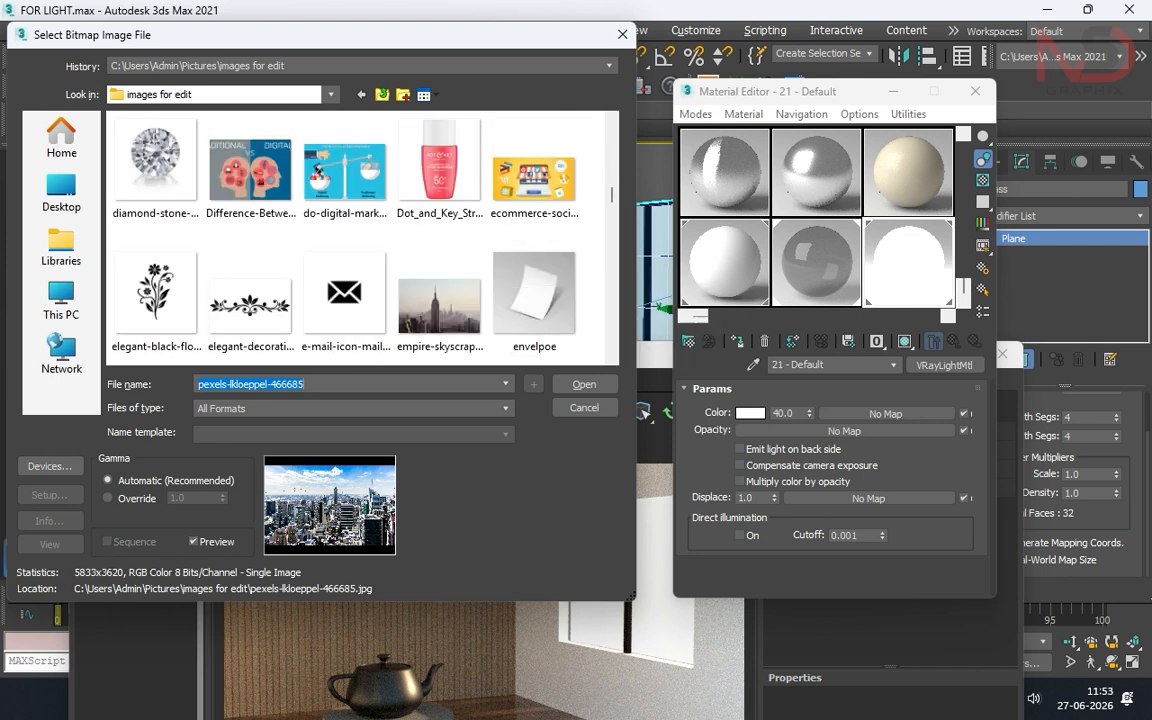
left_click(438, 293)
left_click(584, 384)
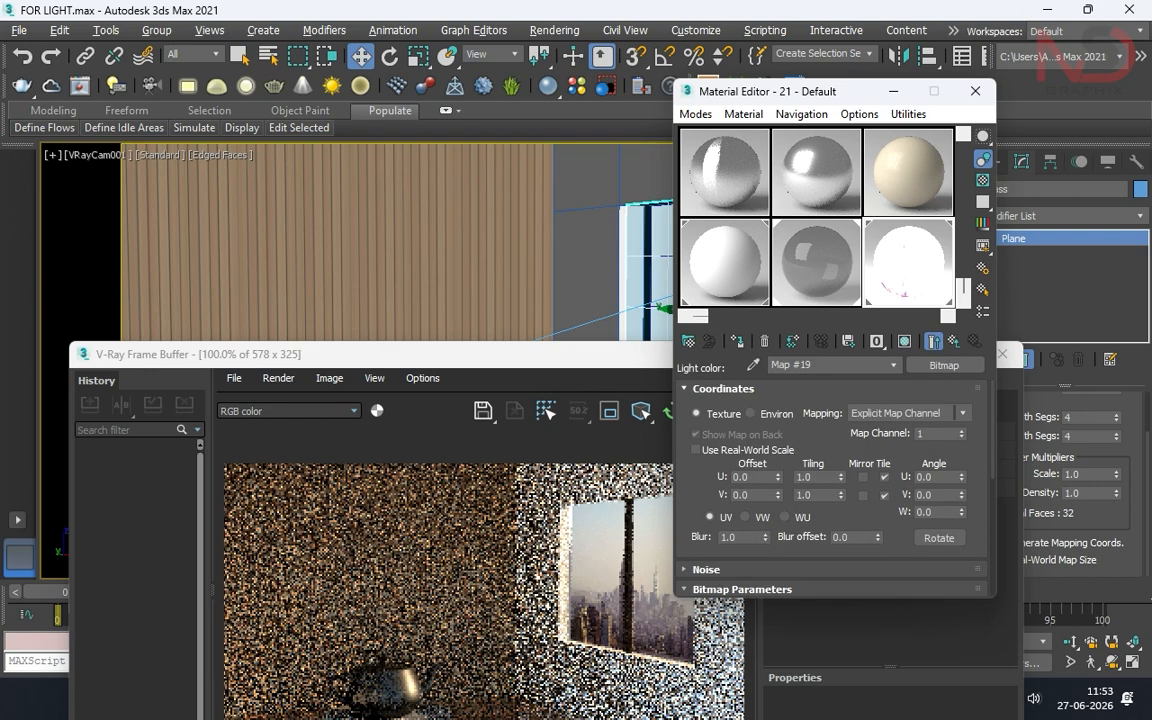
left_click(975, 90)
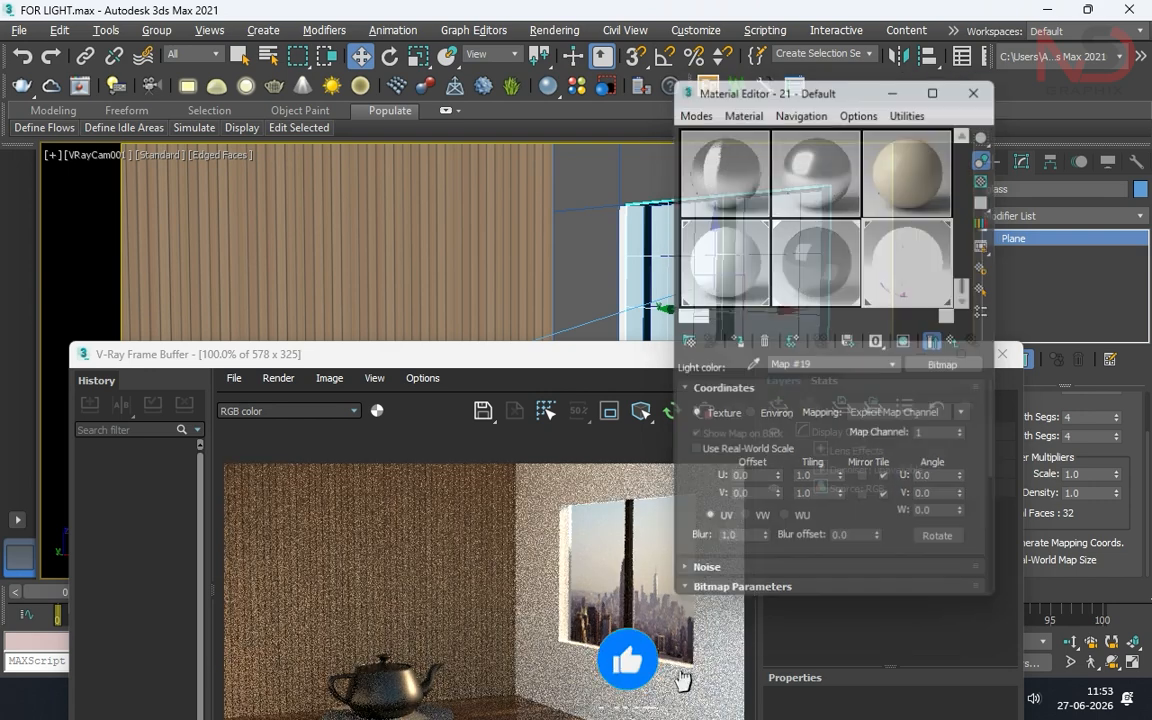
left_click_drag(700, 354, 785, 185)
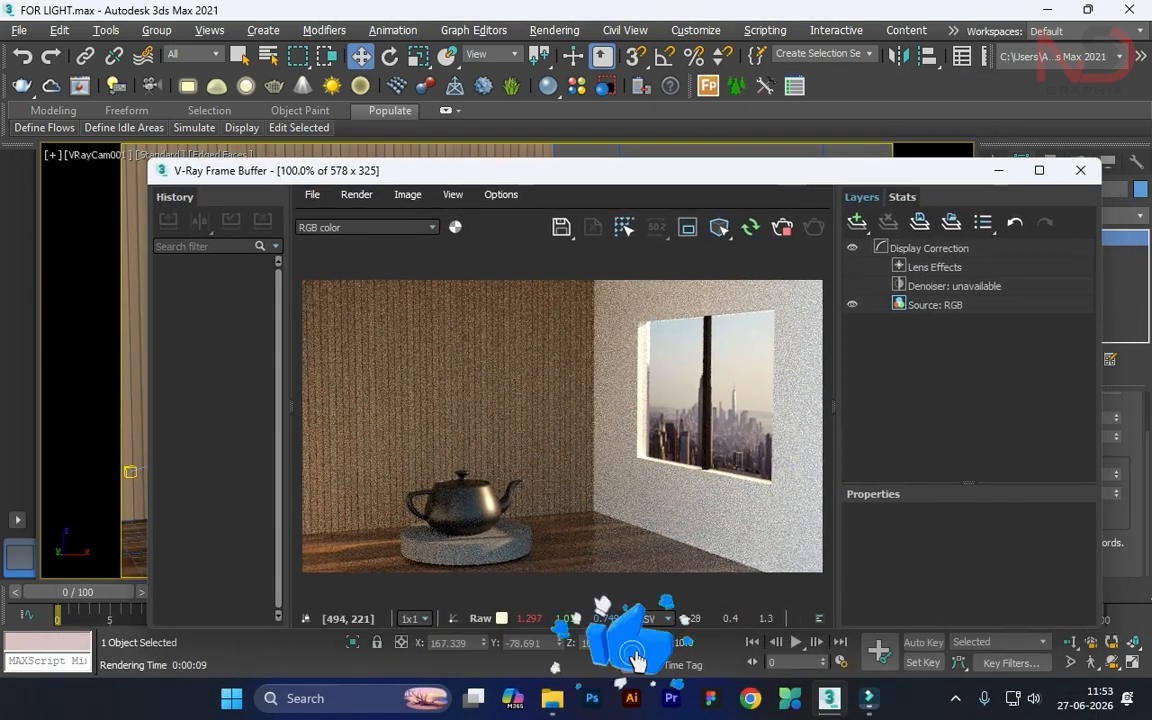